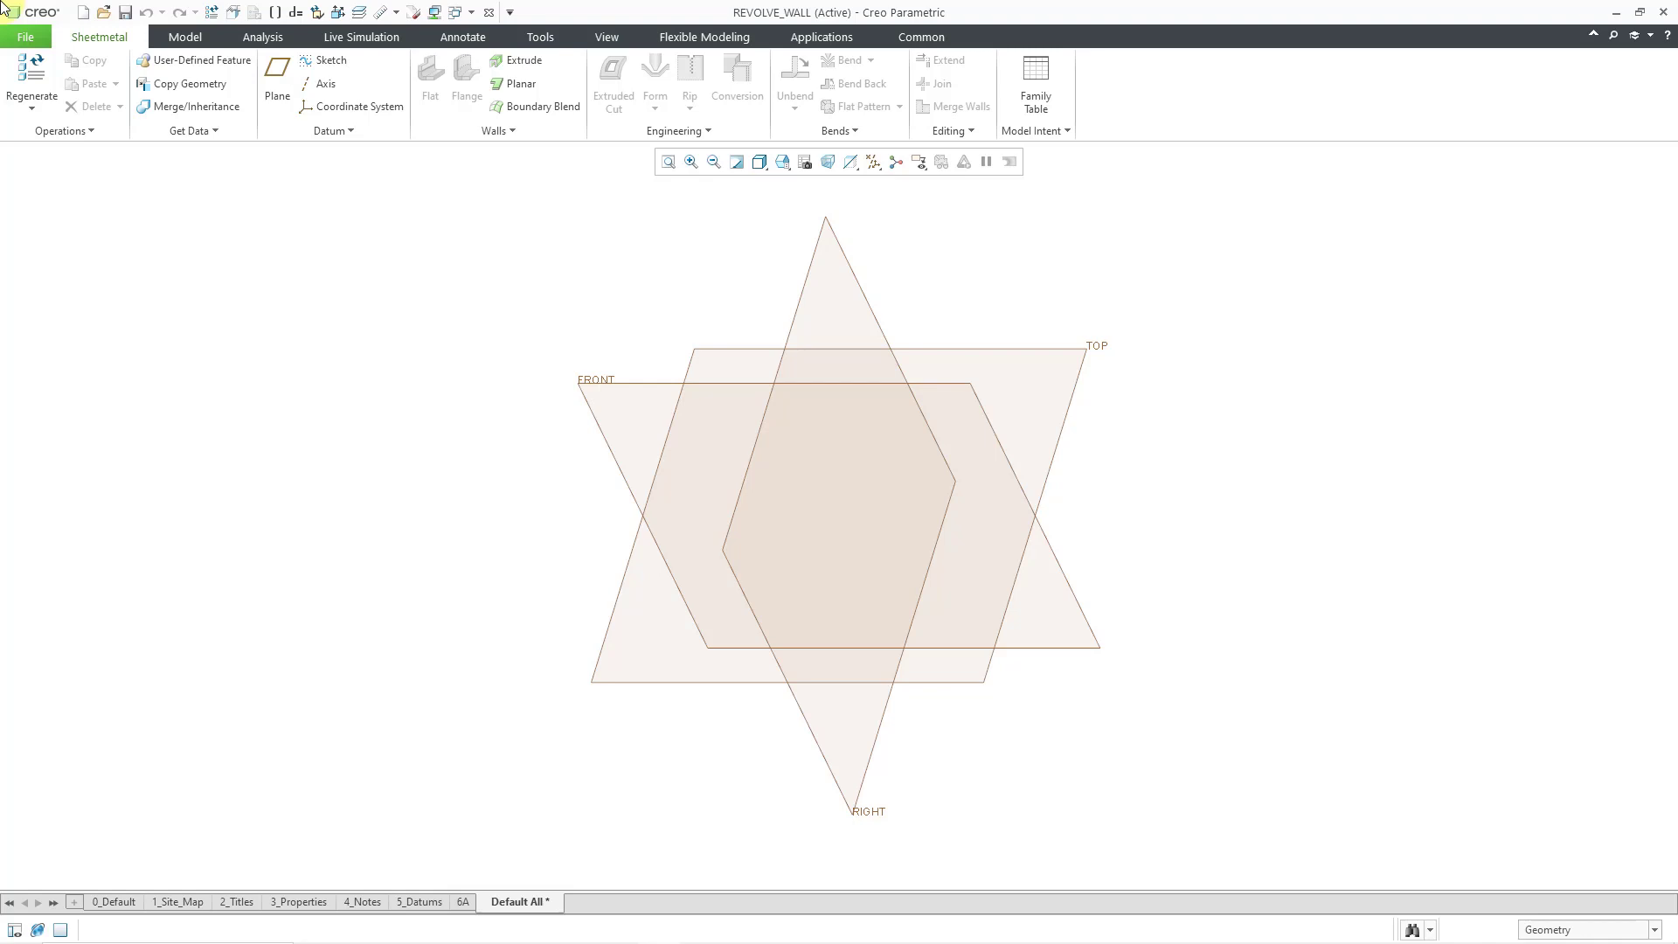
Choose Revolve from the Walls list to begin a 360°, 2.000-thick revolved wall
left_click(499, 131)
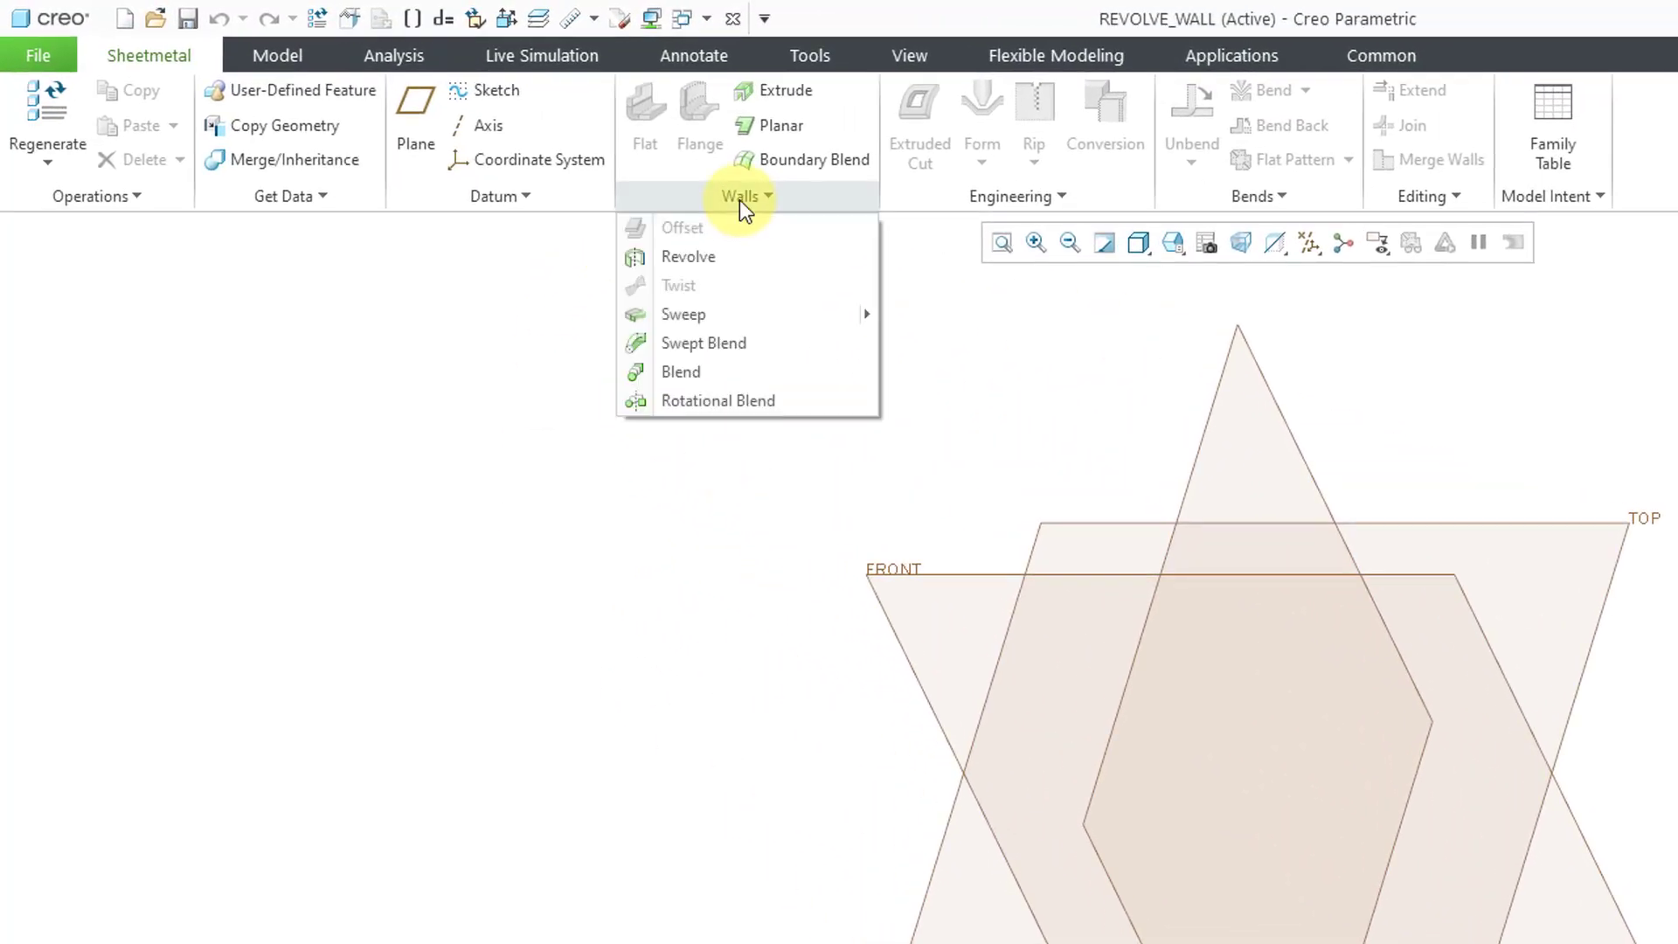
left_click(765, 255)
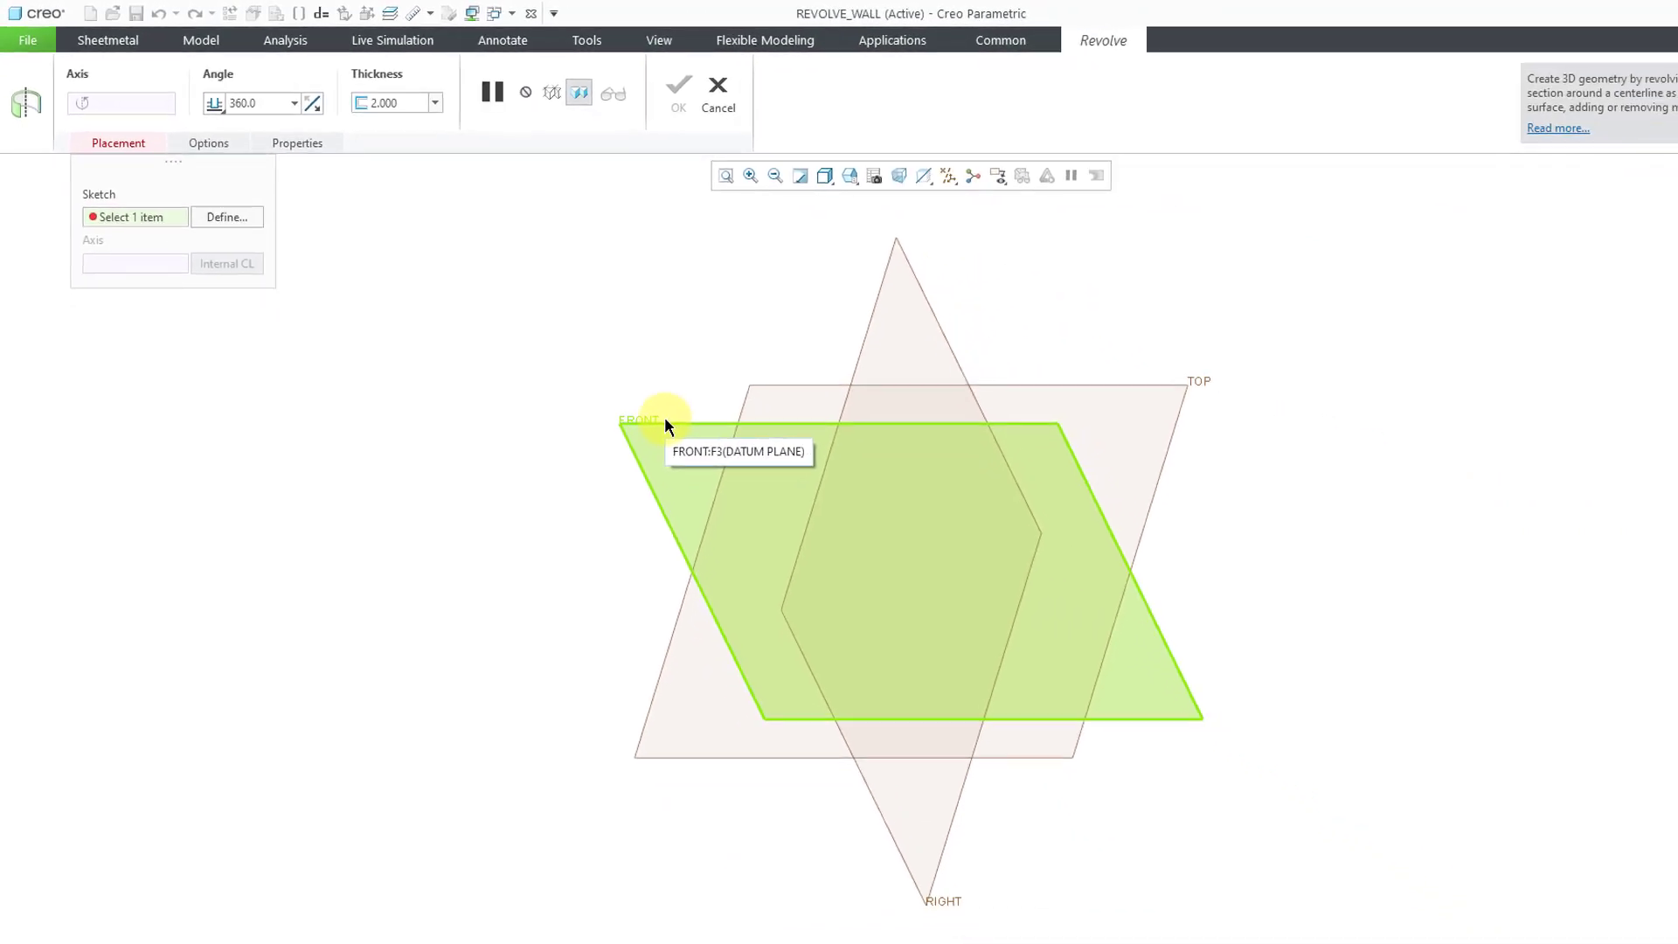
Pick the FRONT datum plane as the sketching plane for the revolve profile
left_click(664, 420)
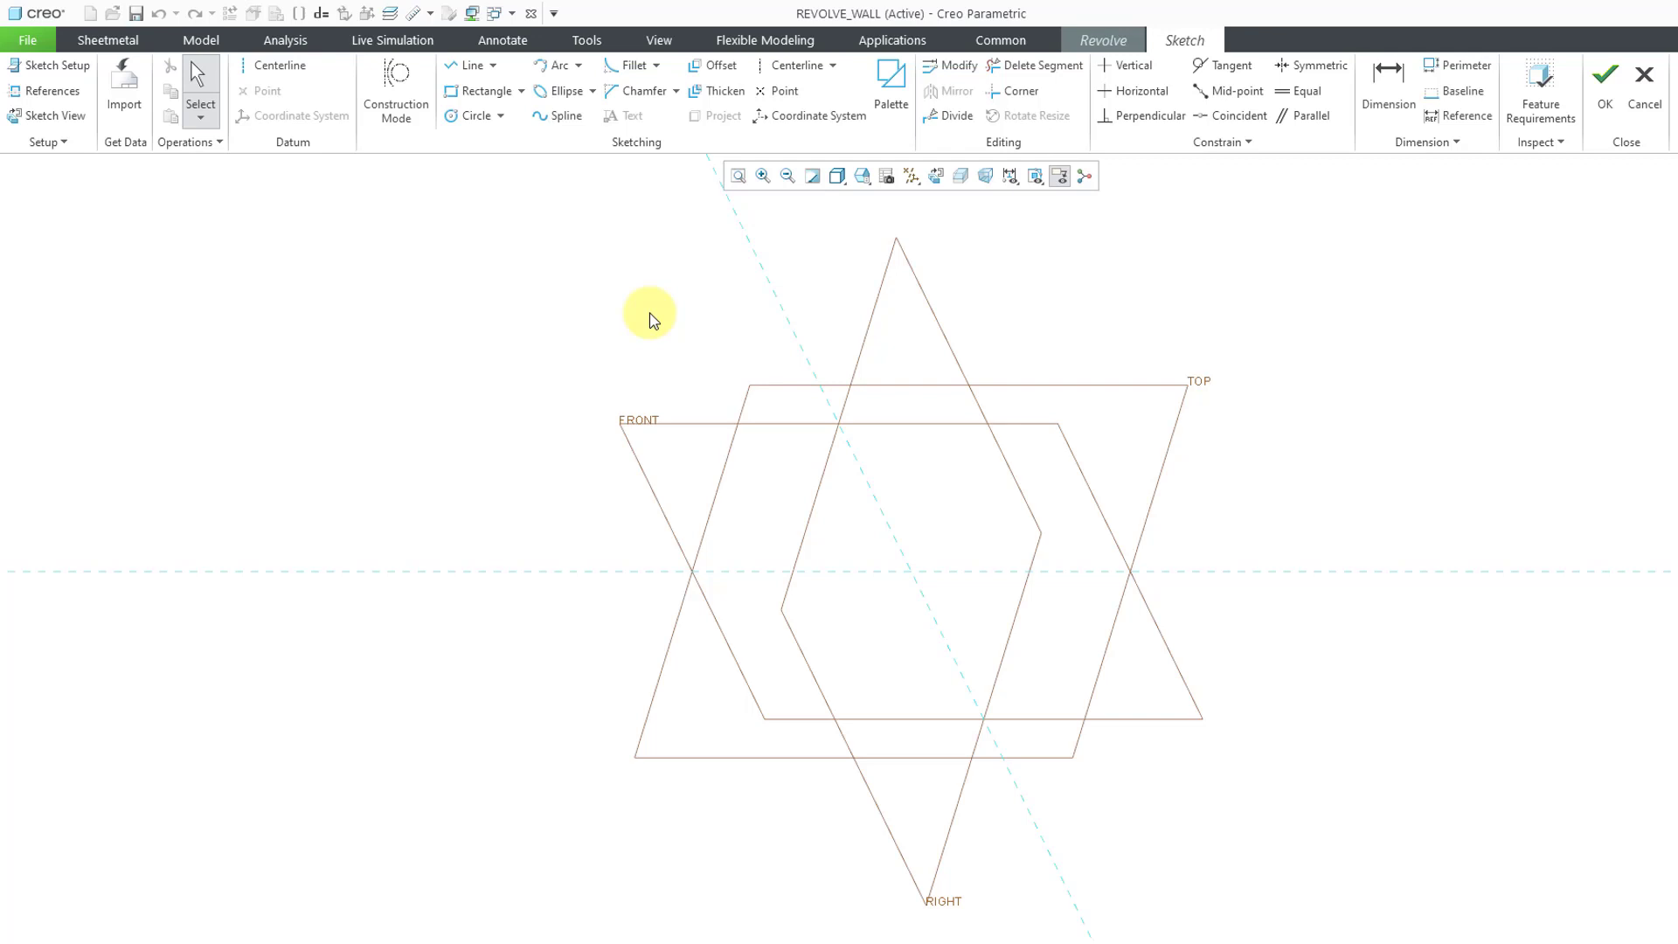
Draw one sloped line from the horizontal reference up to the left, about 356 long
left_click(466, 65)
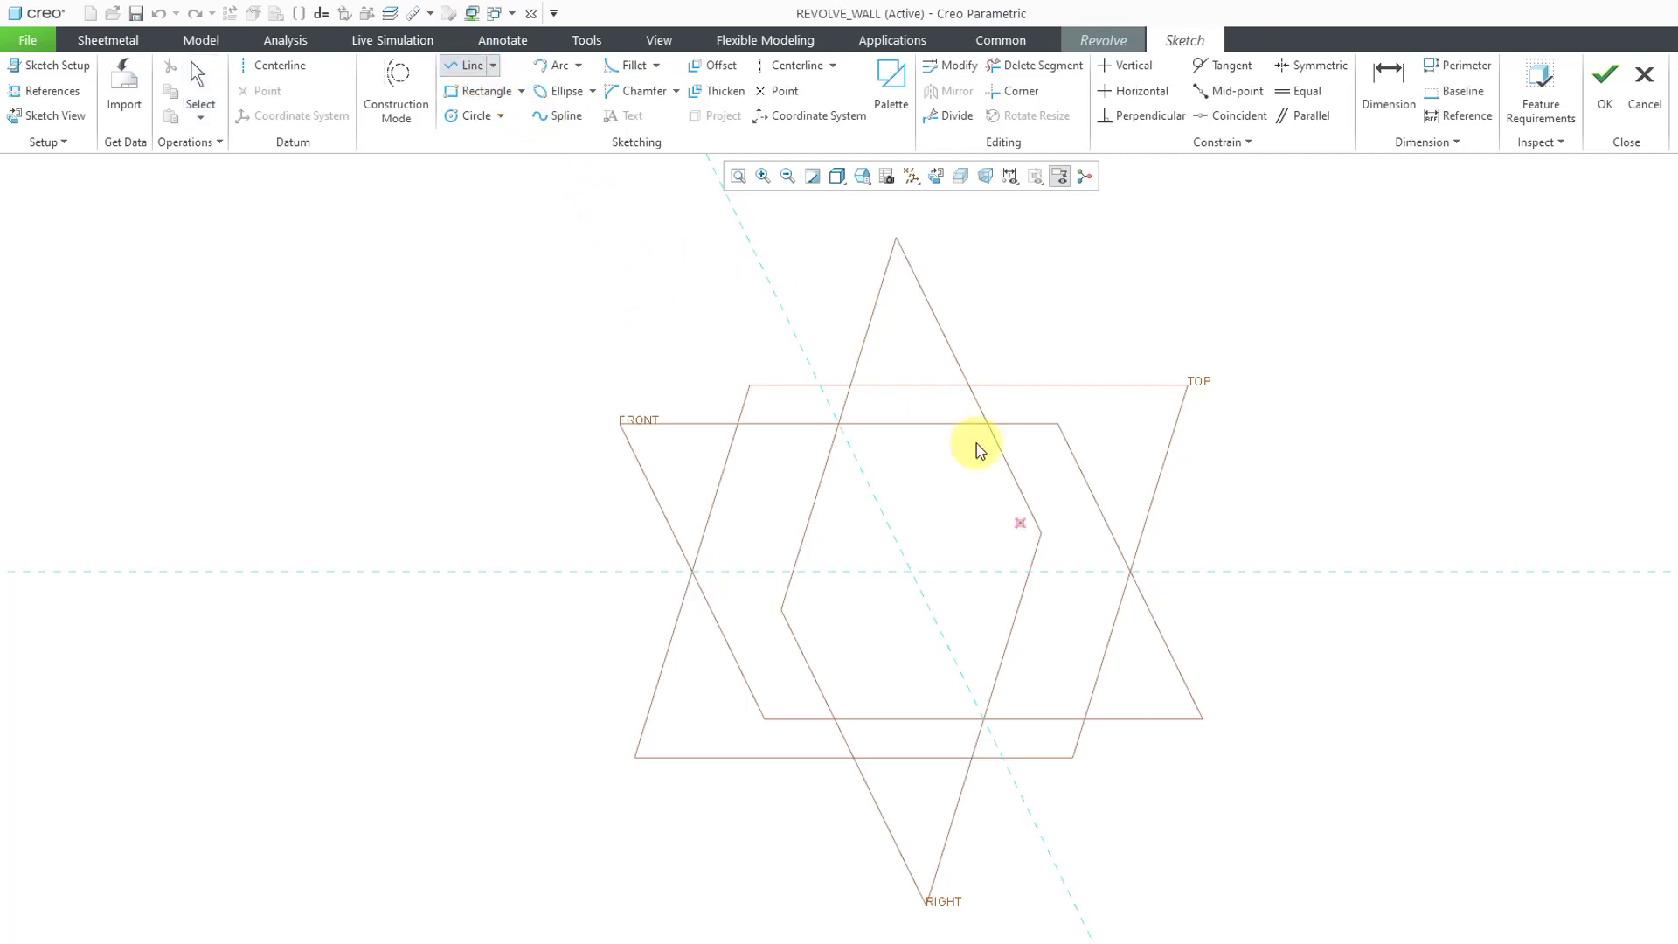
left_click(1009, 570)
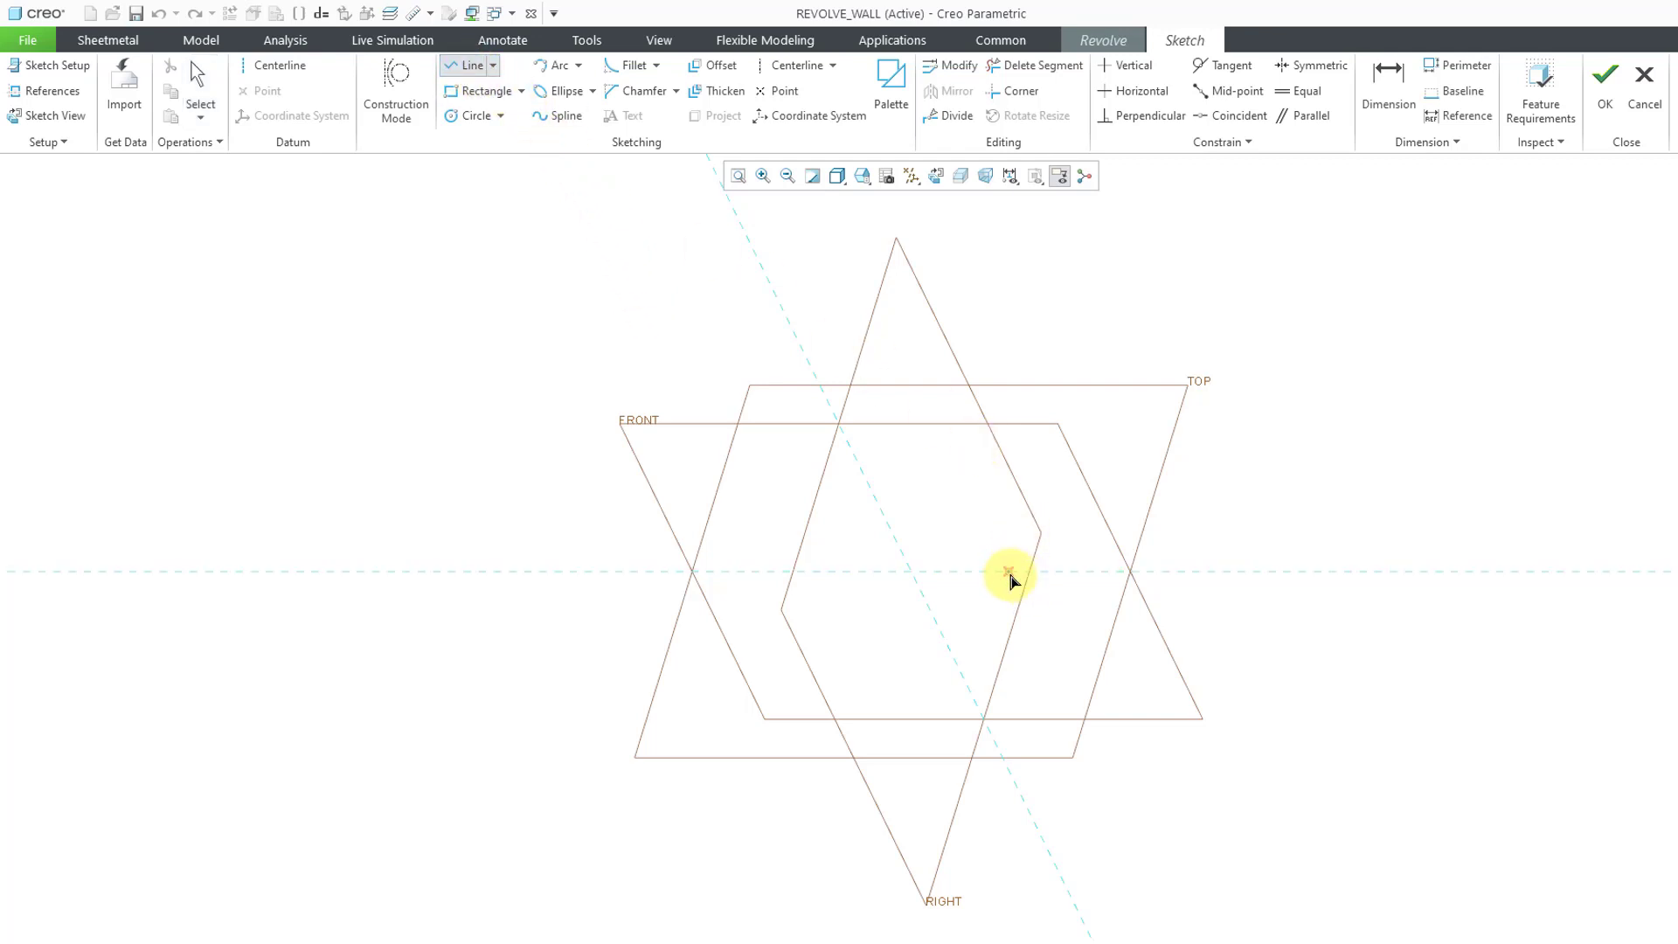
left_click(906, 365)
middle_click(1077, 316)
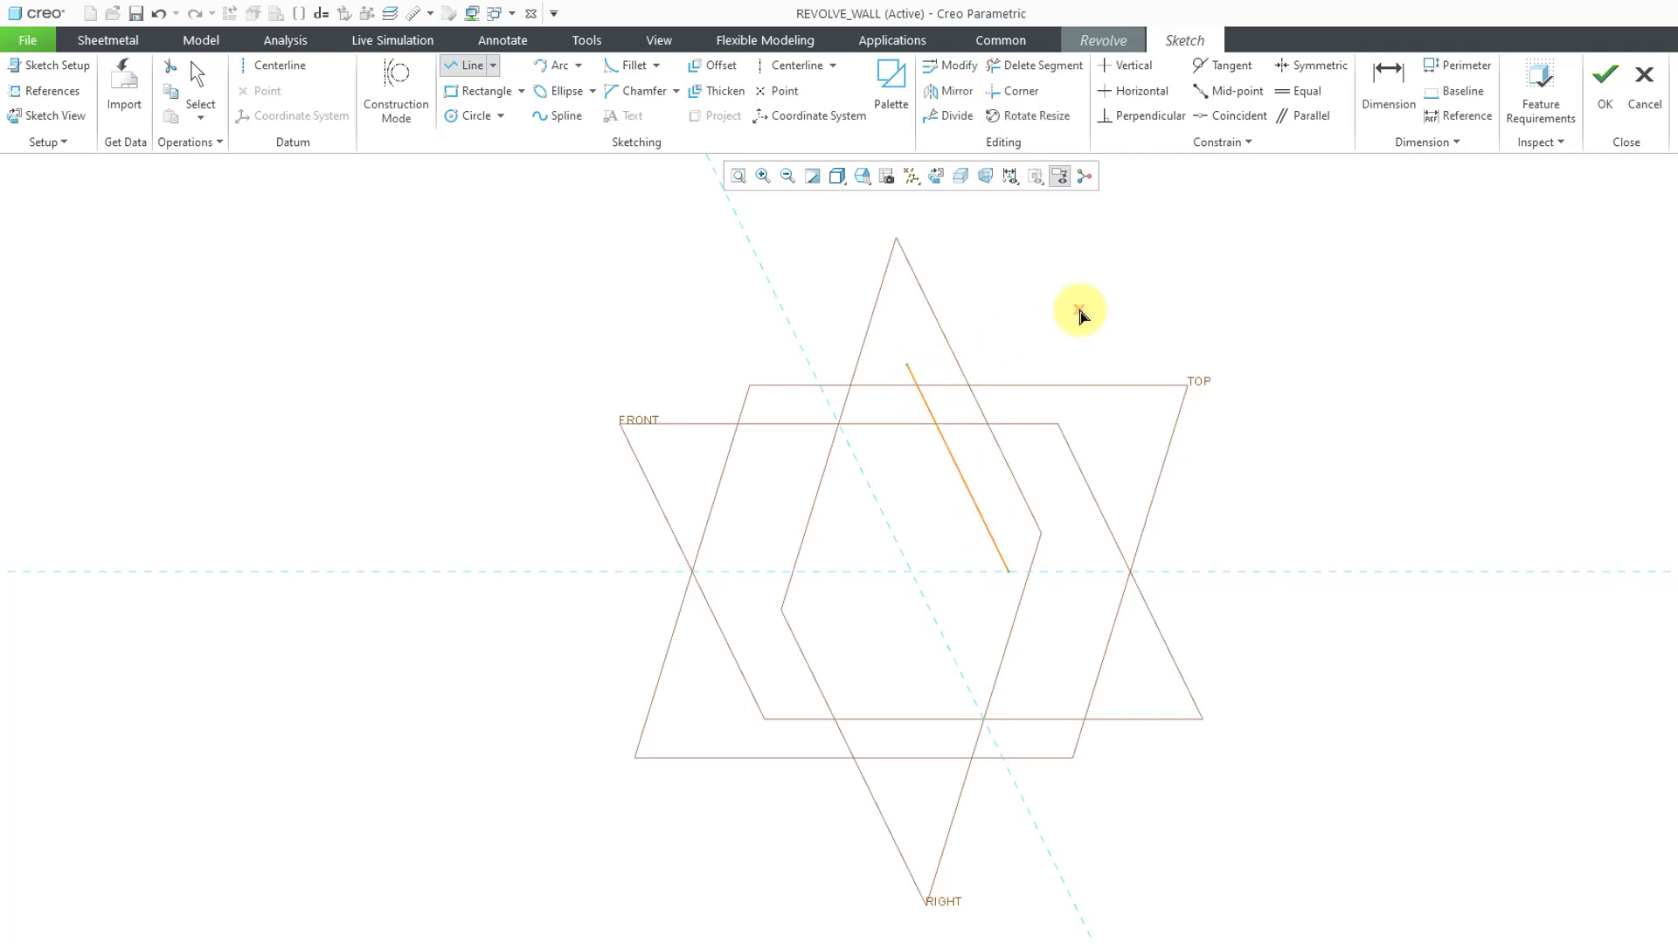
middle_click(1077, 316)
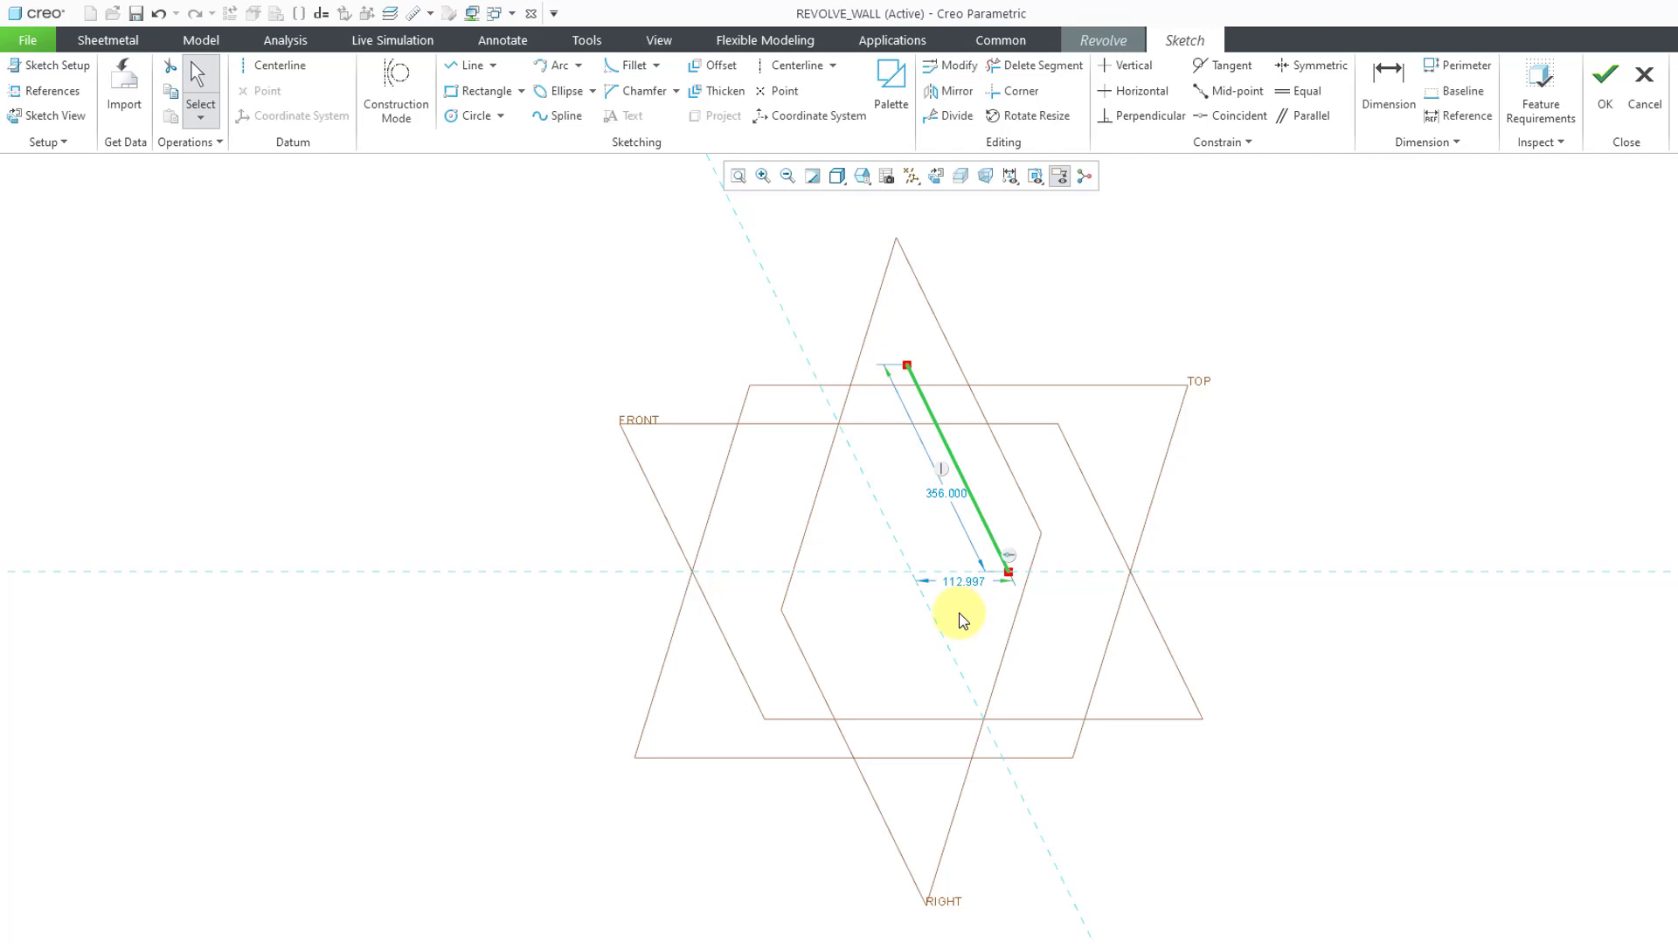
Undo the line and place a centerline along the slanted reference
left_click(159, 13)
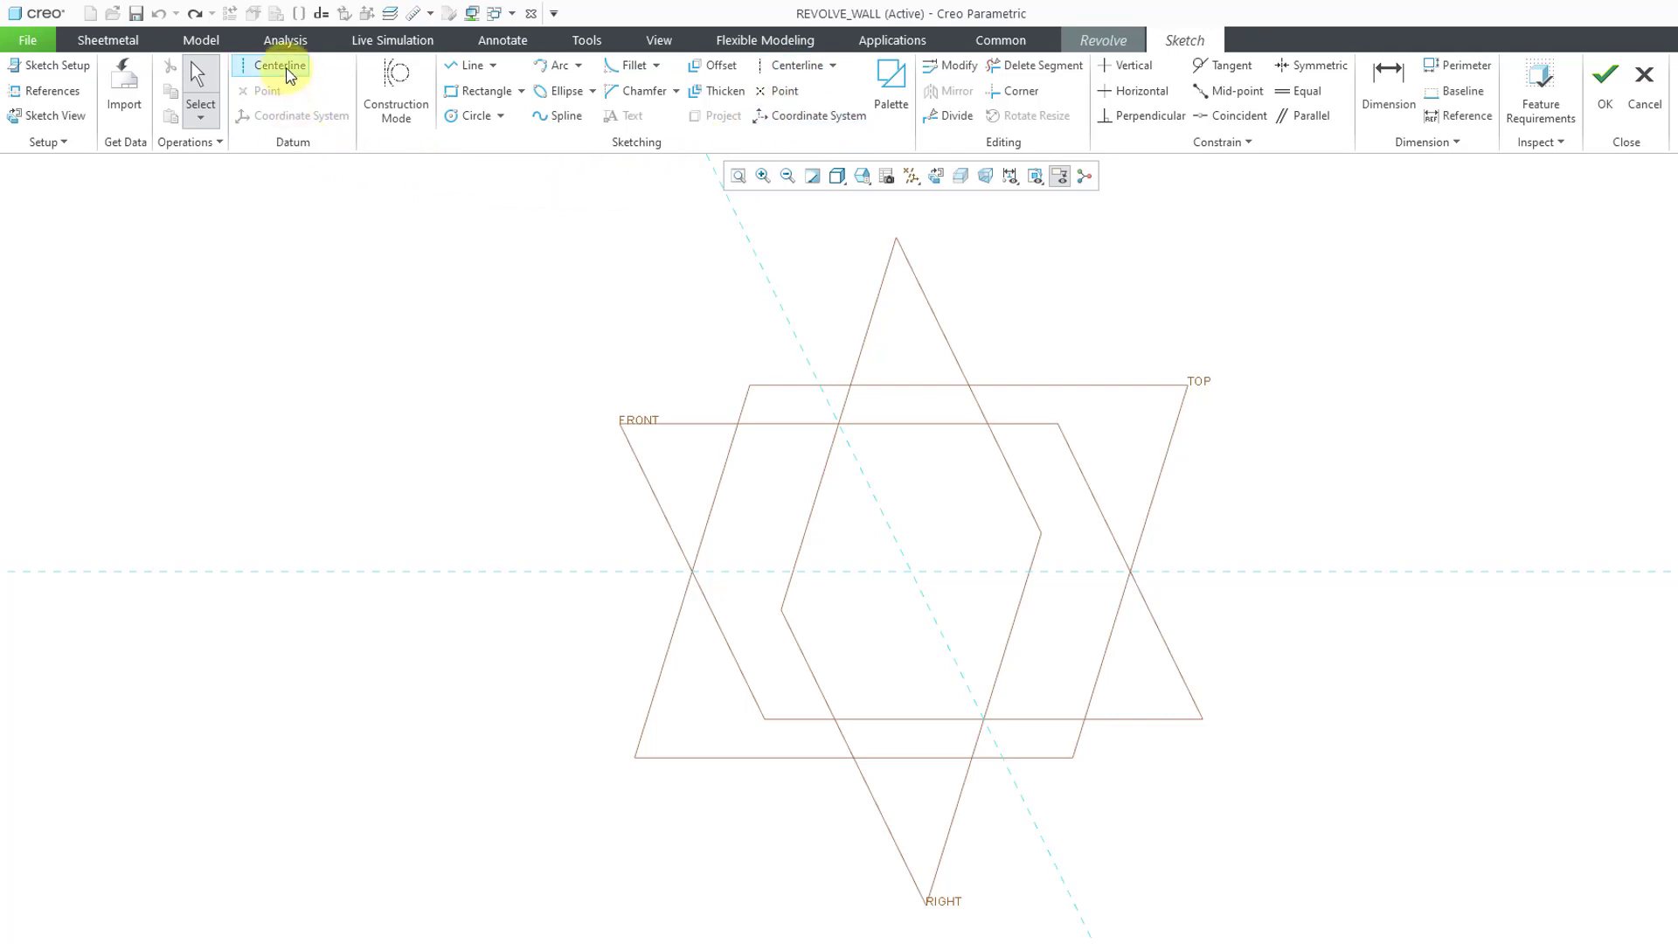
left_click(262, 65)
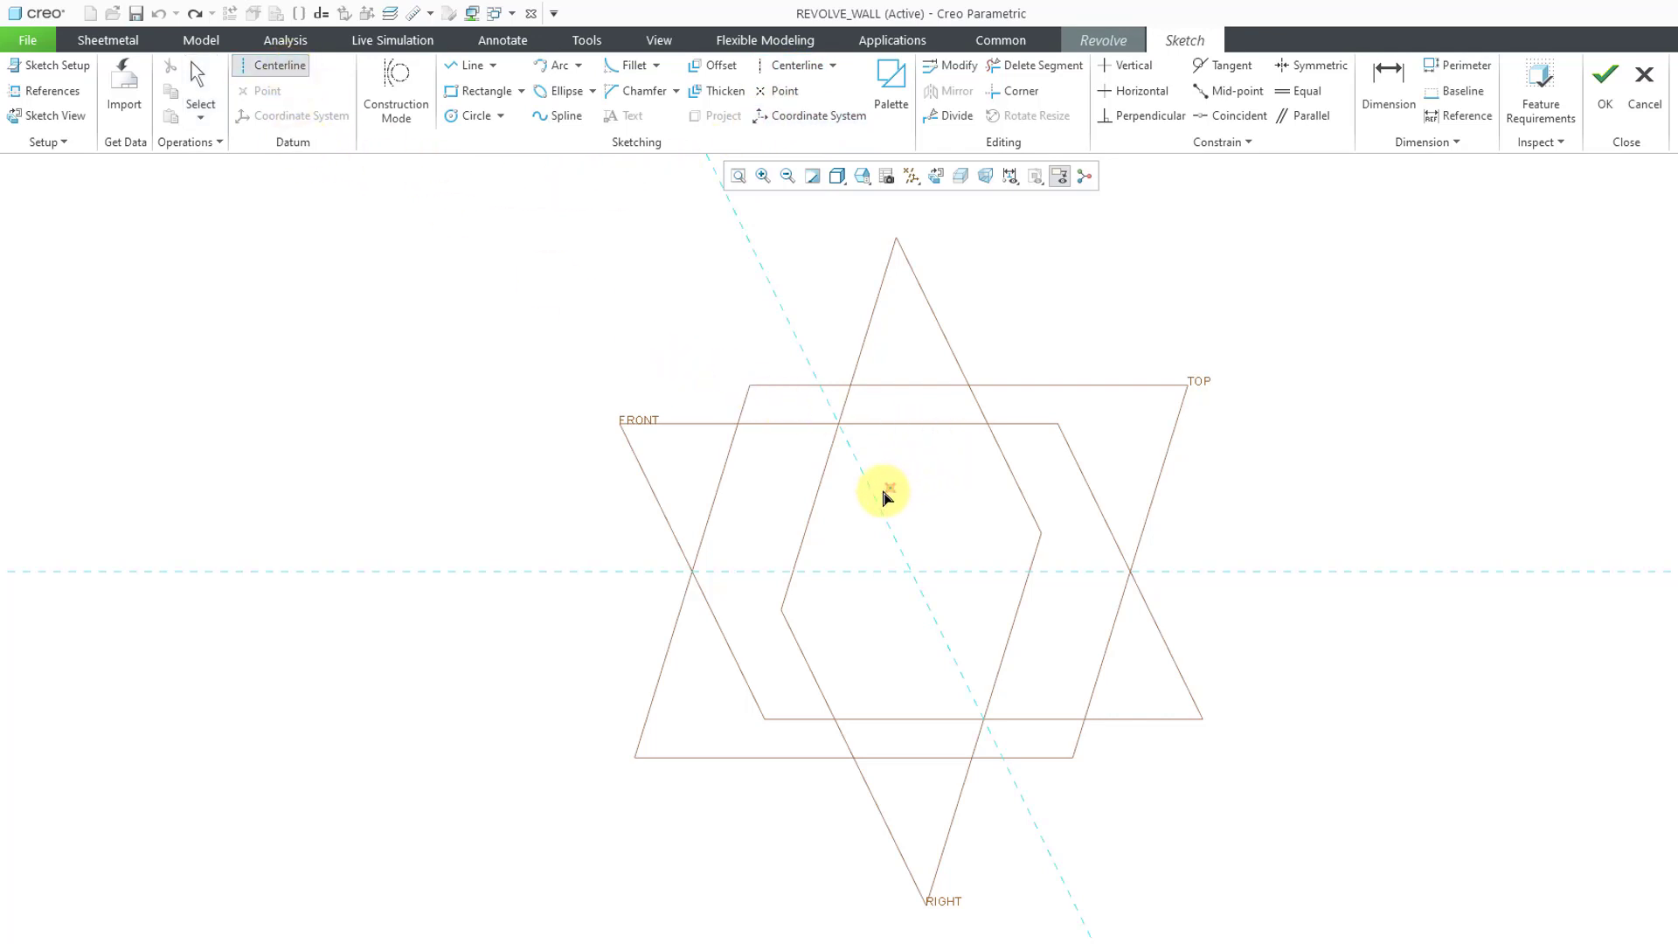
left_click(865, 447)
left_click(818, 373)
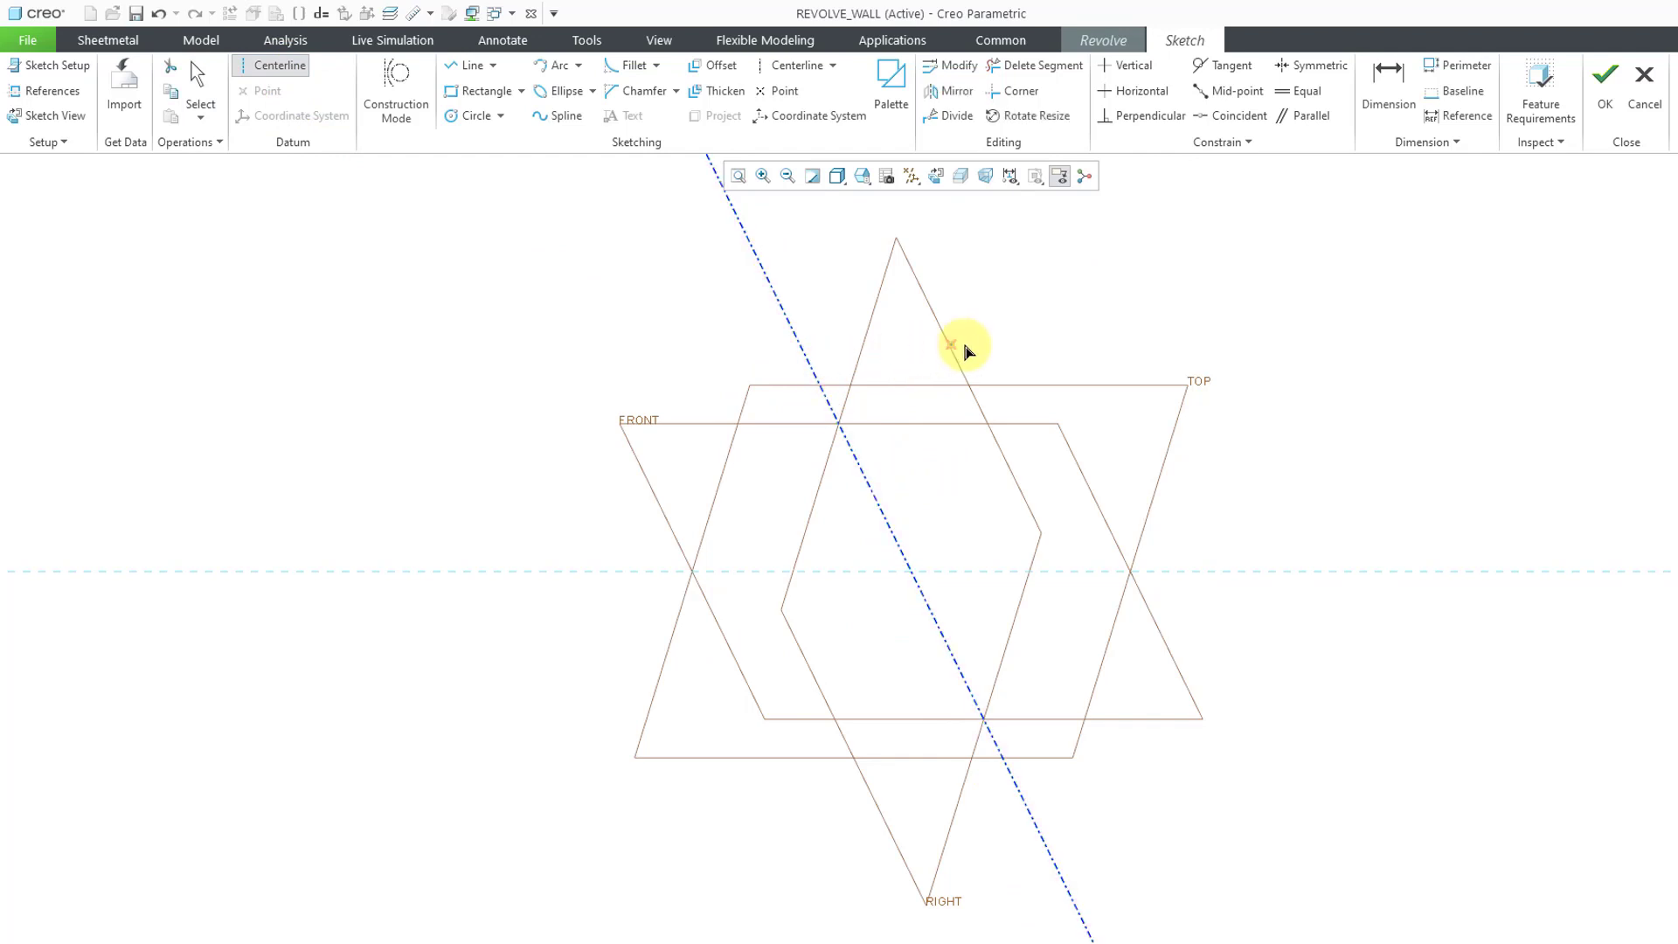
middle_click(962, 349)
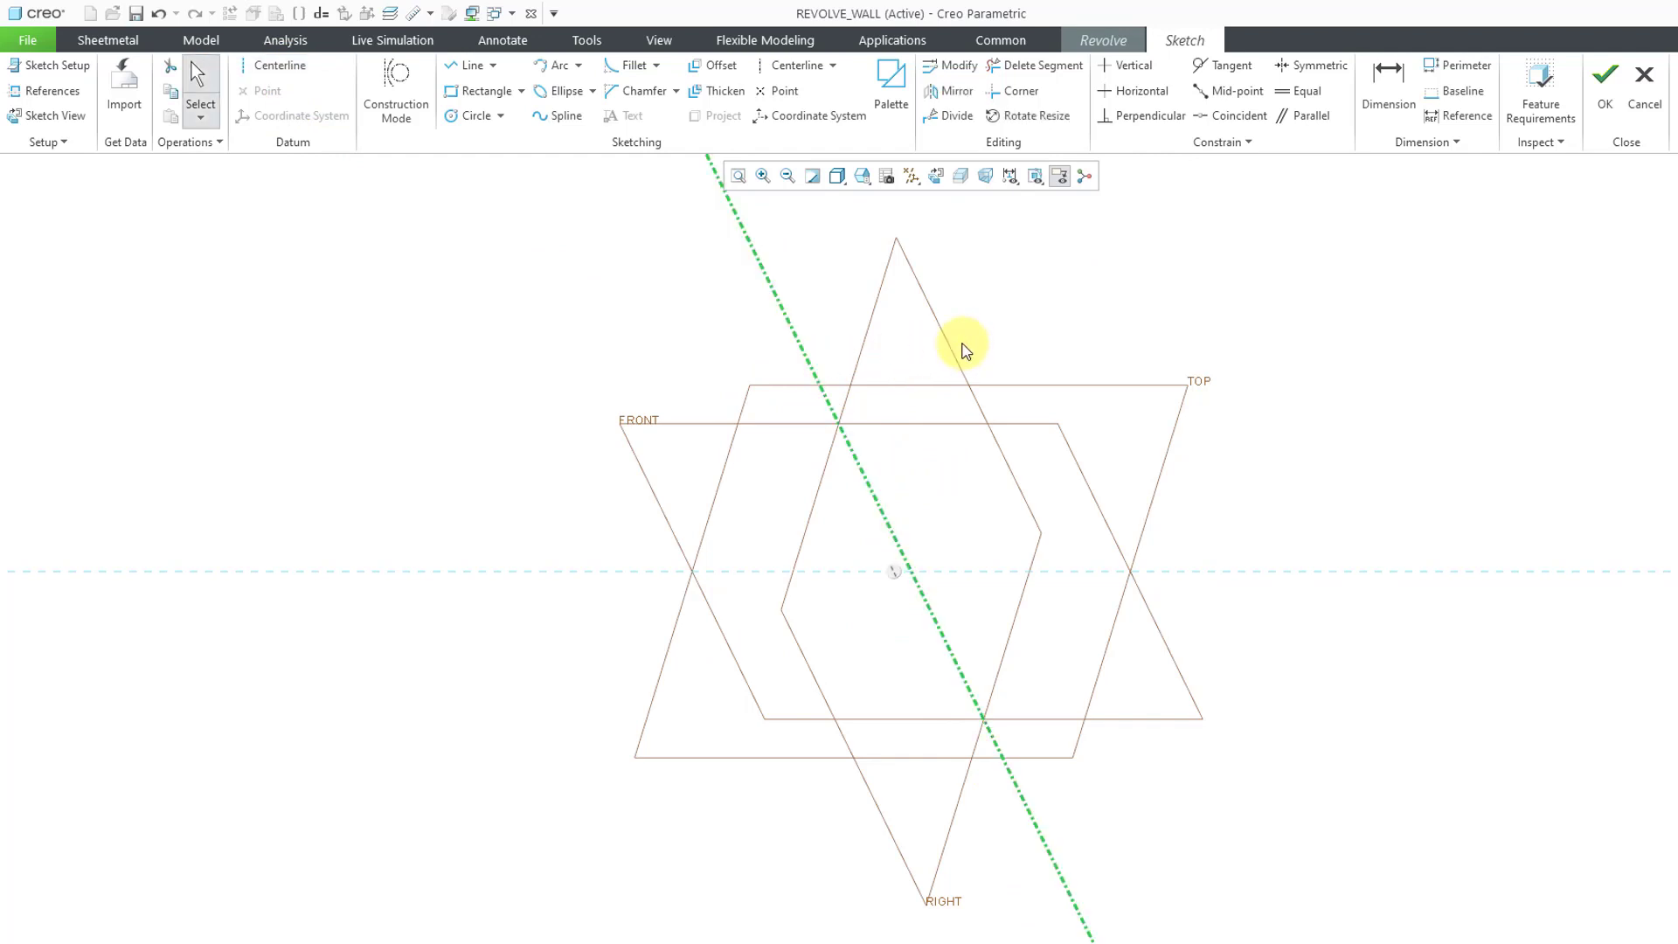
Redraw the sloped line from the horizontal reference up to the left
right_click(962, 348)
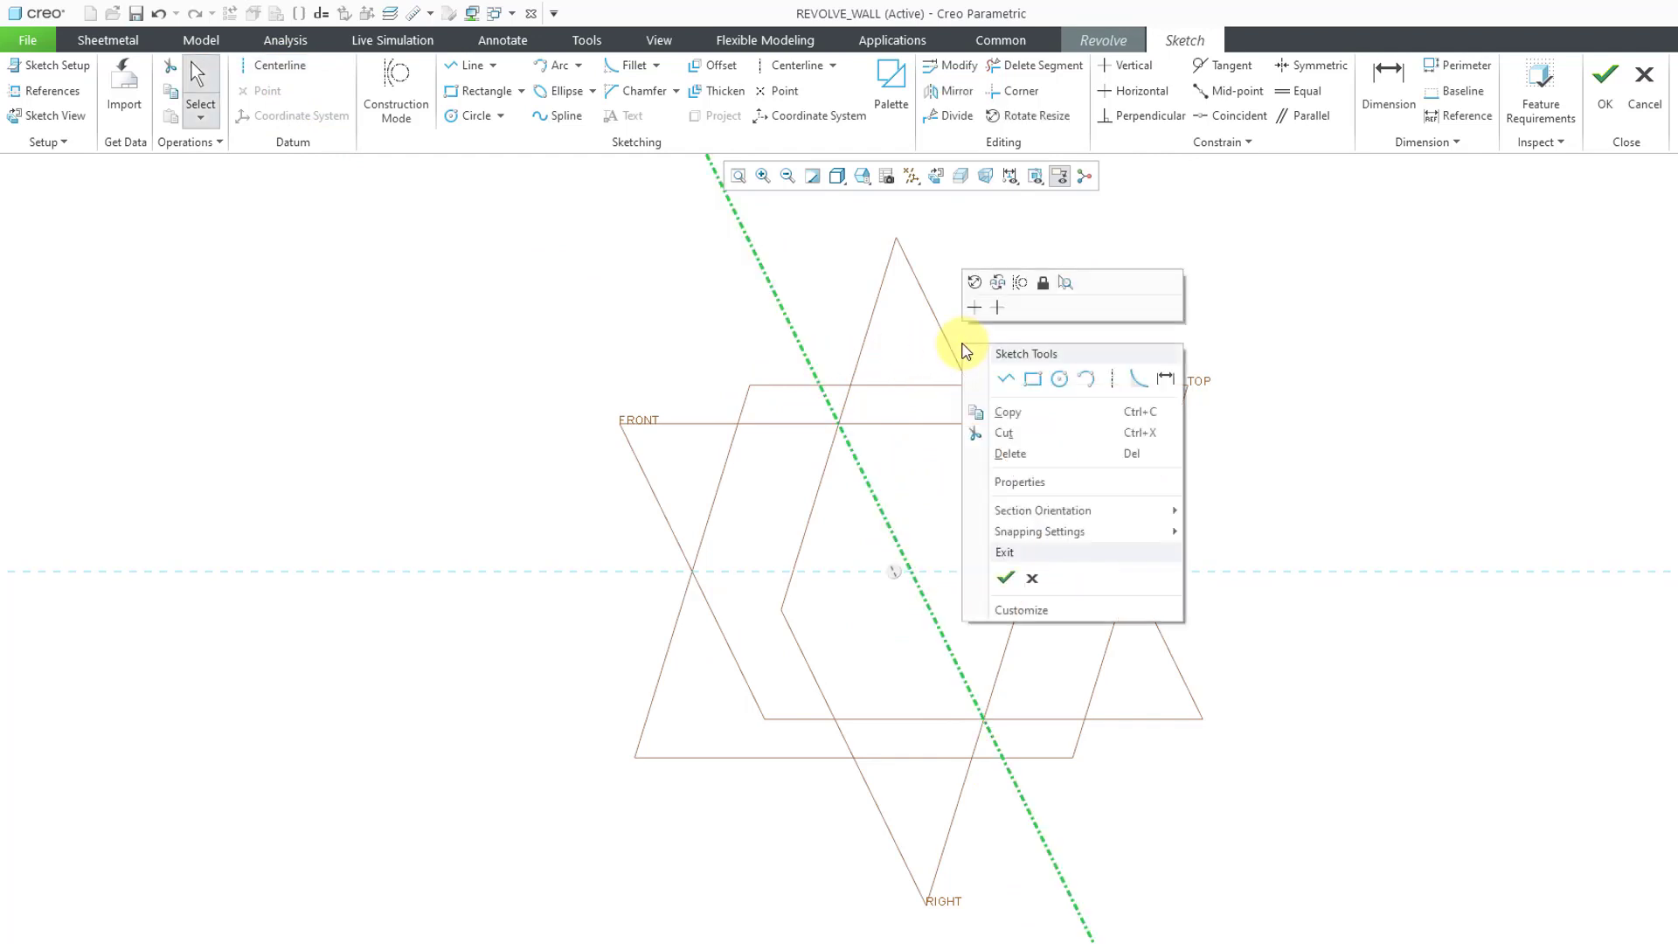
left_click(1005, 380)
left_click(1007, 570)
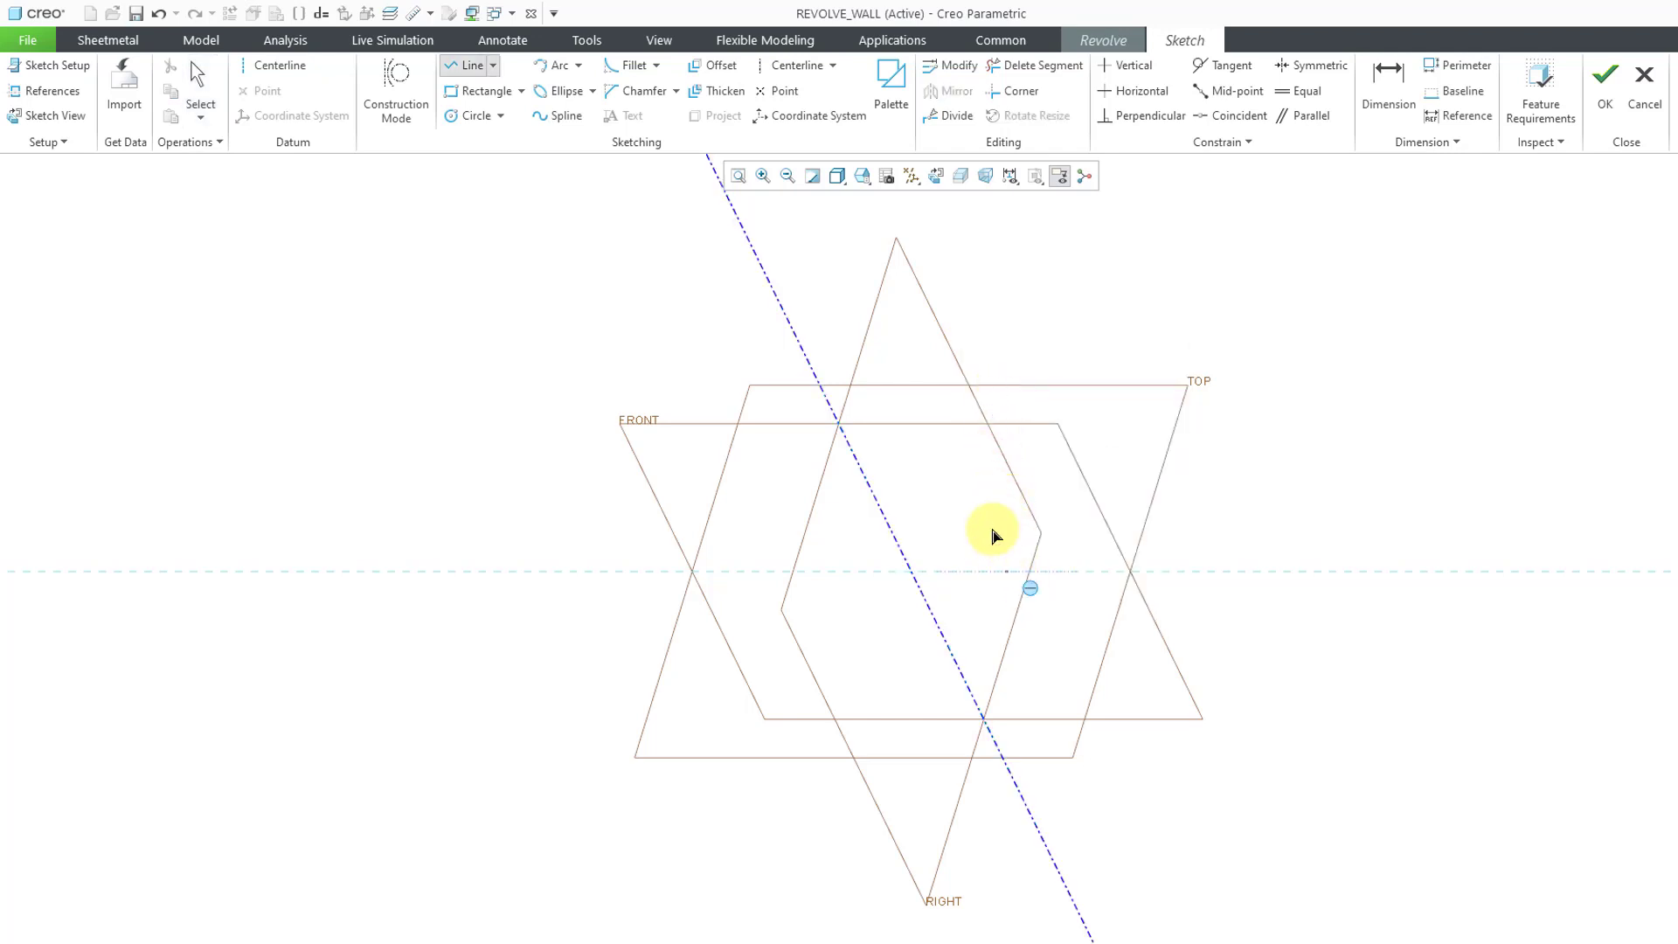
left_click(903, 365)
middle_click(999, 340)
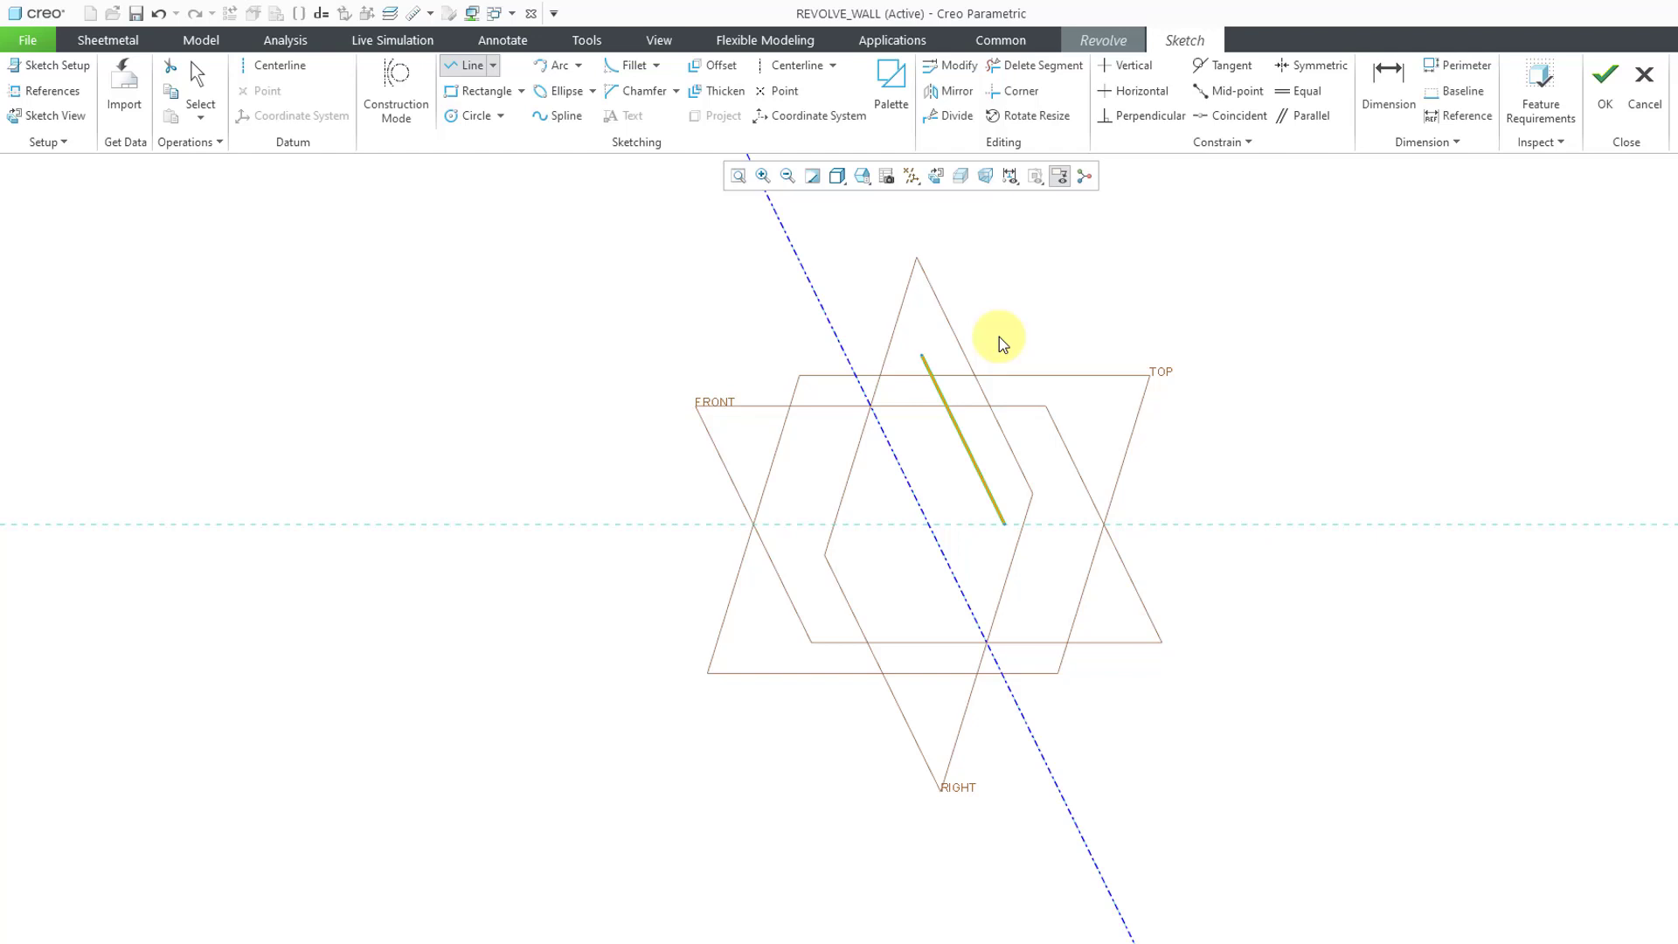
middle_click(999, 337)
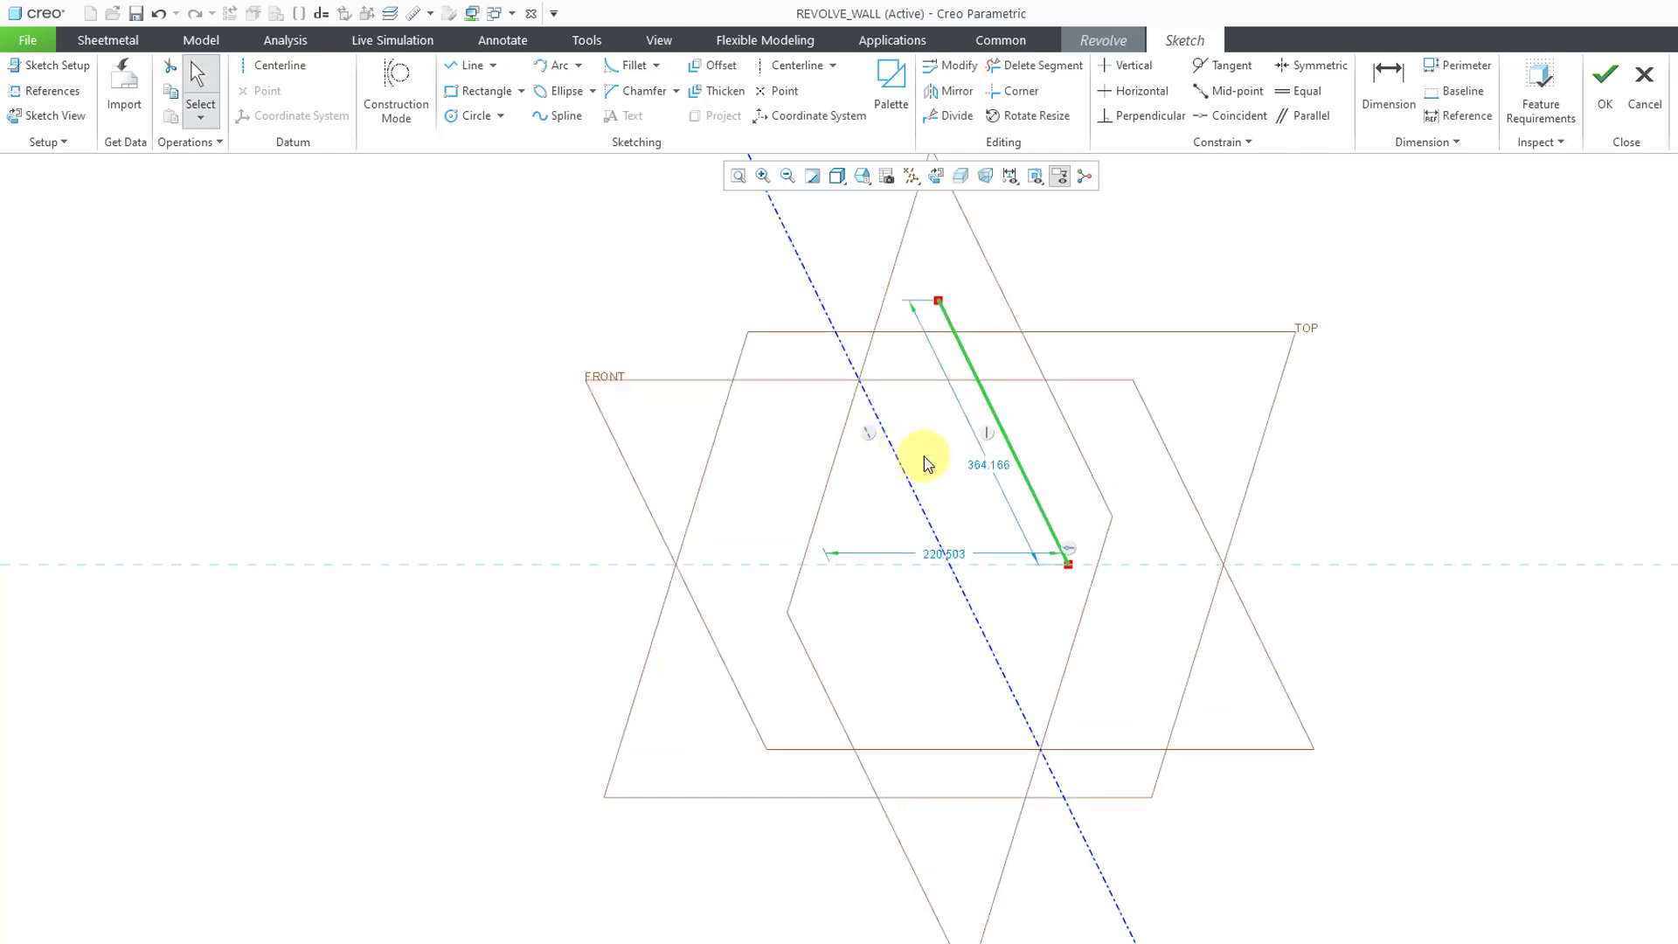
Dimension the line 200 from the axis and 300 long
double_click(948, 554)
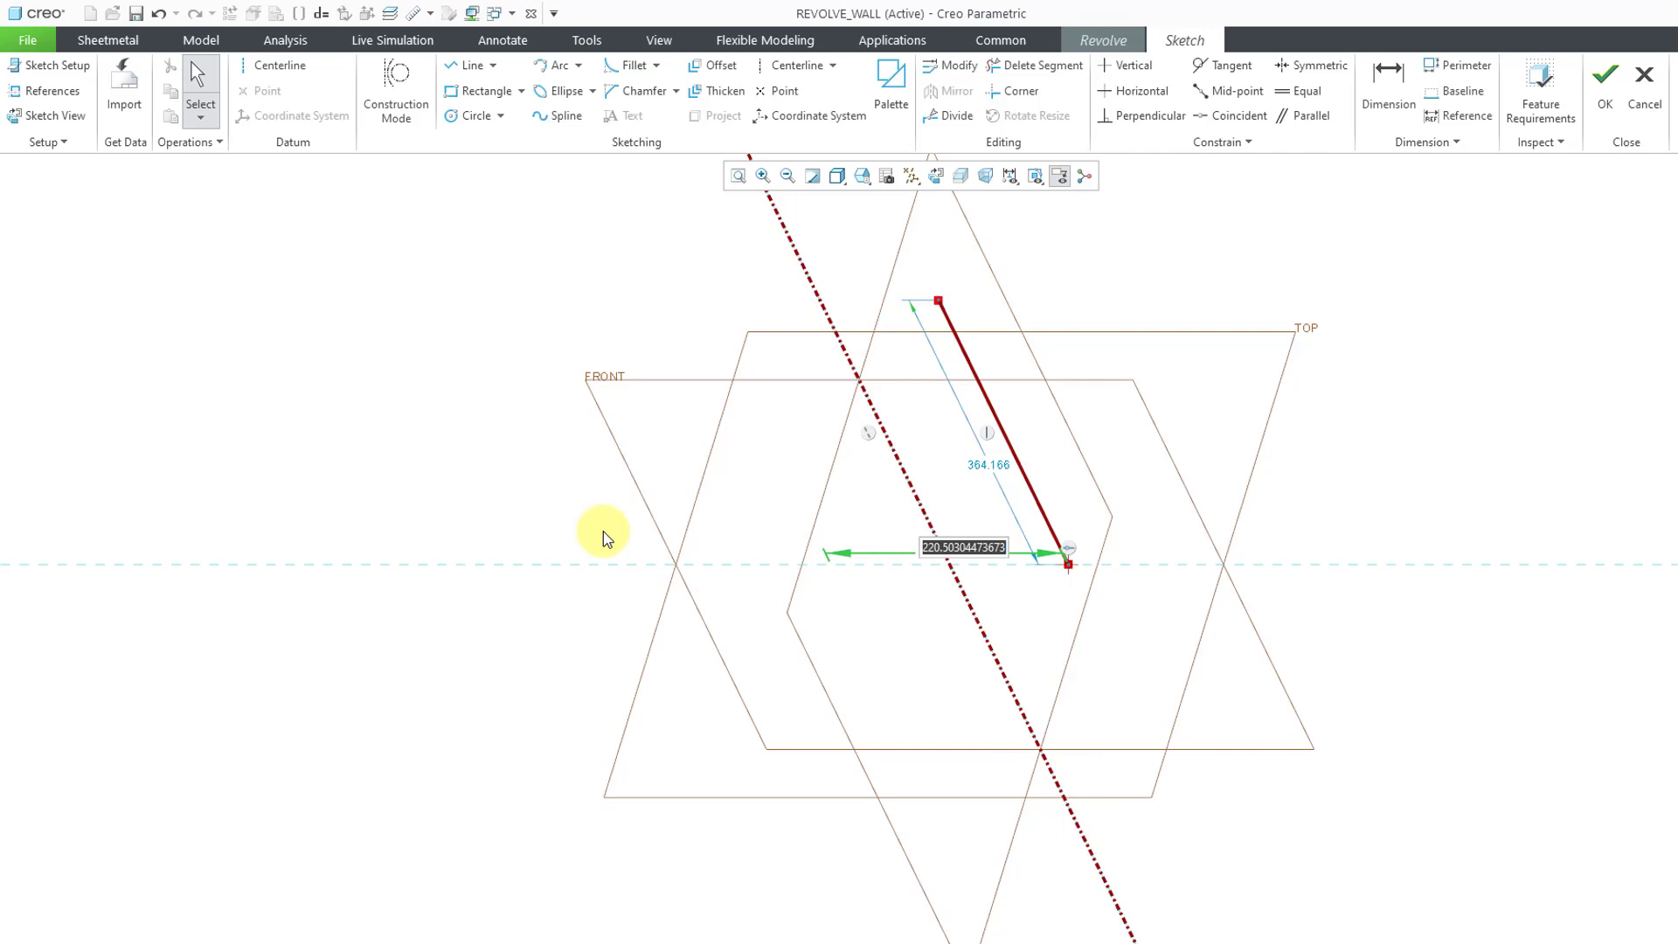
type("200")
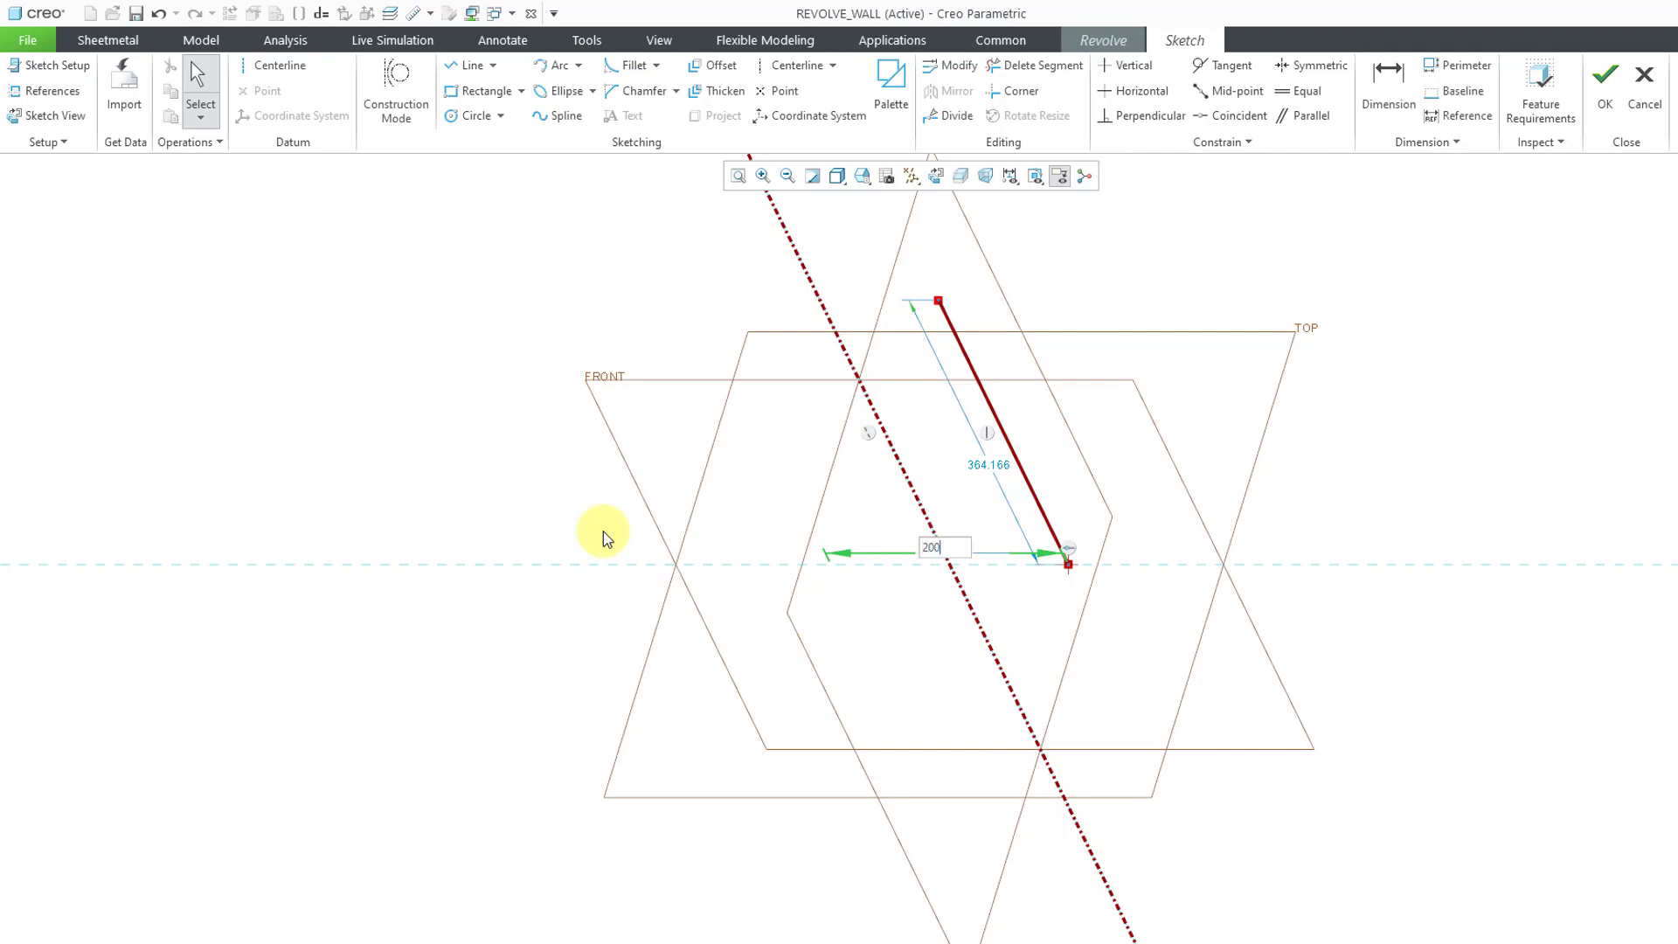
key("Return")
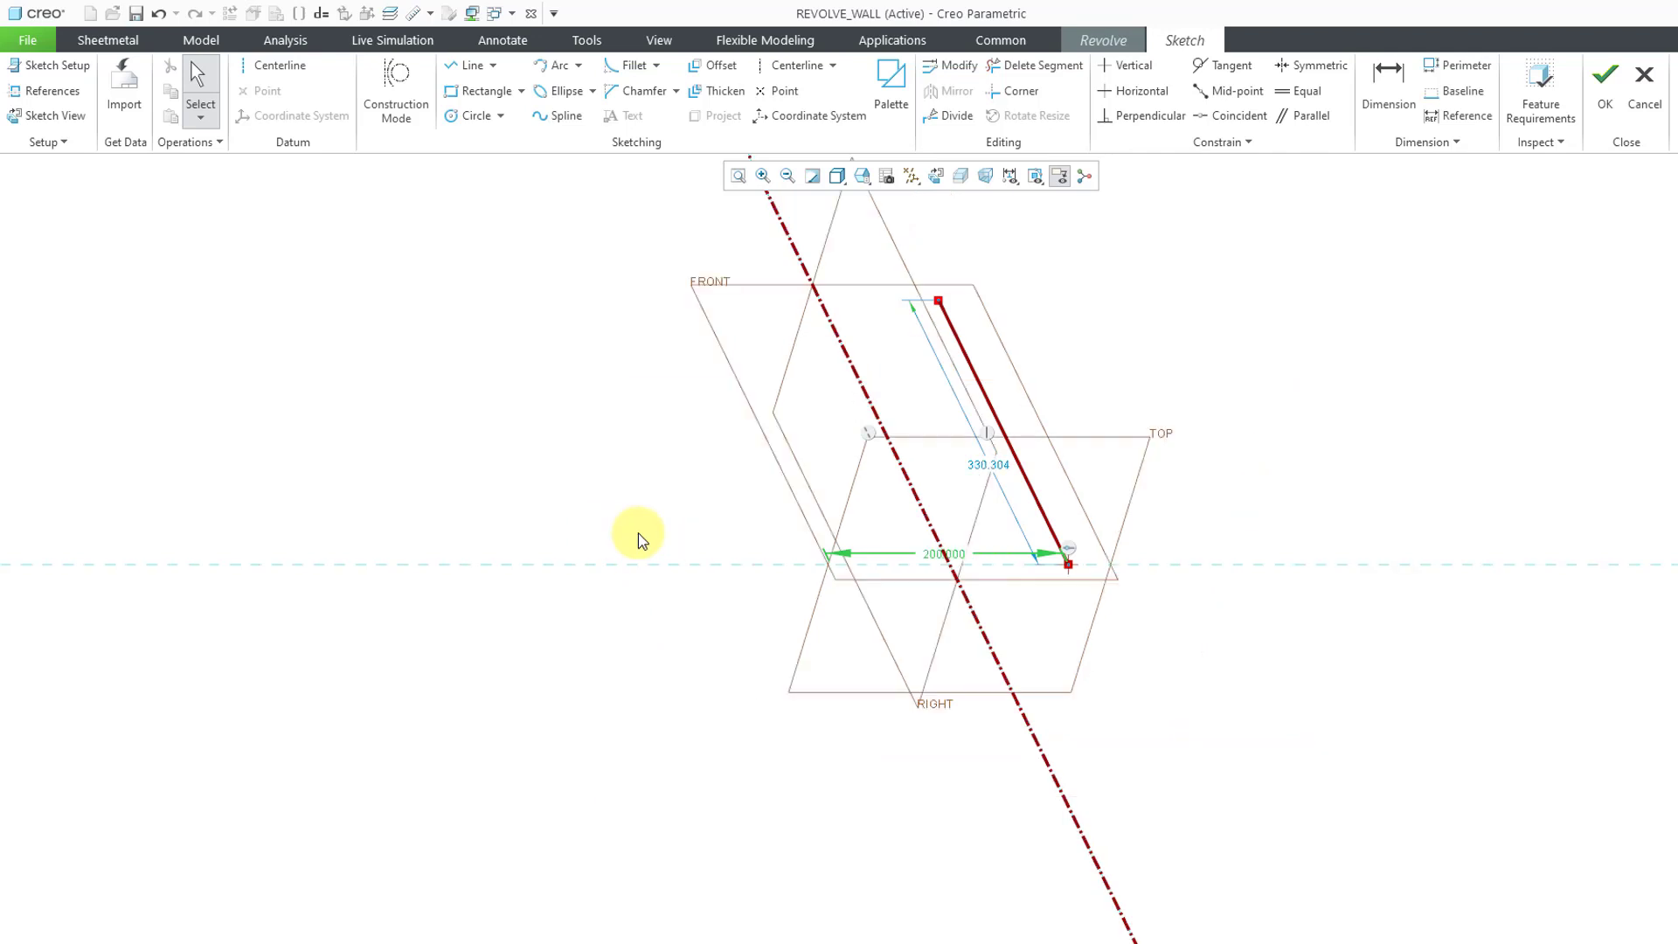
double_click(985, 465)
type("300")
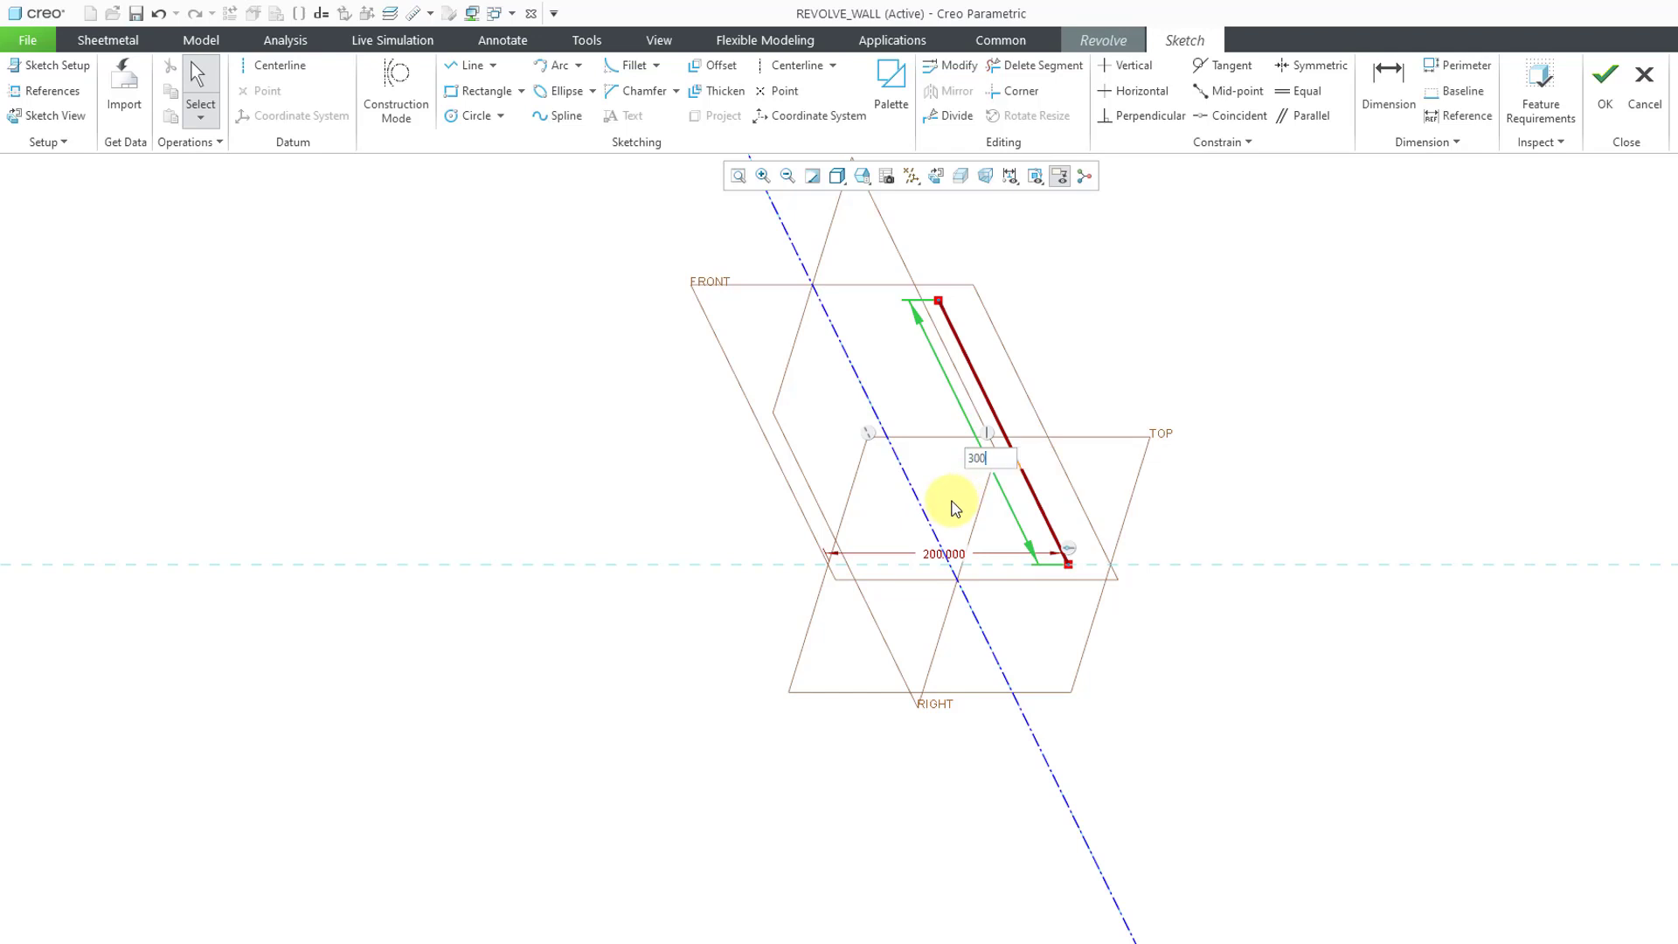
key("Return")
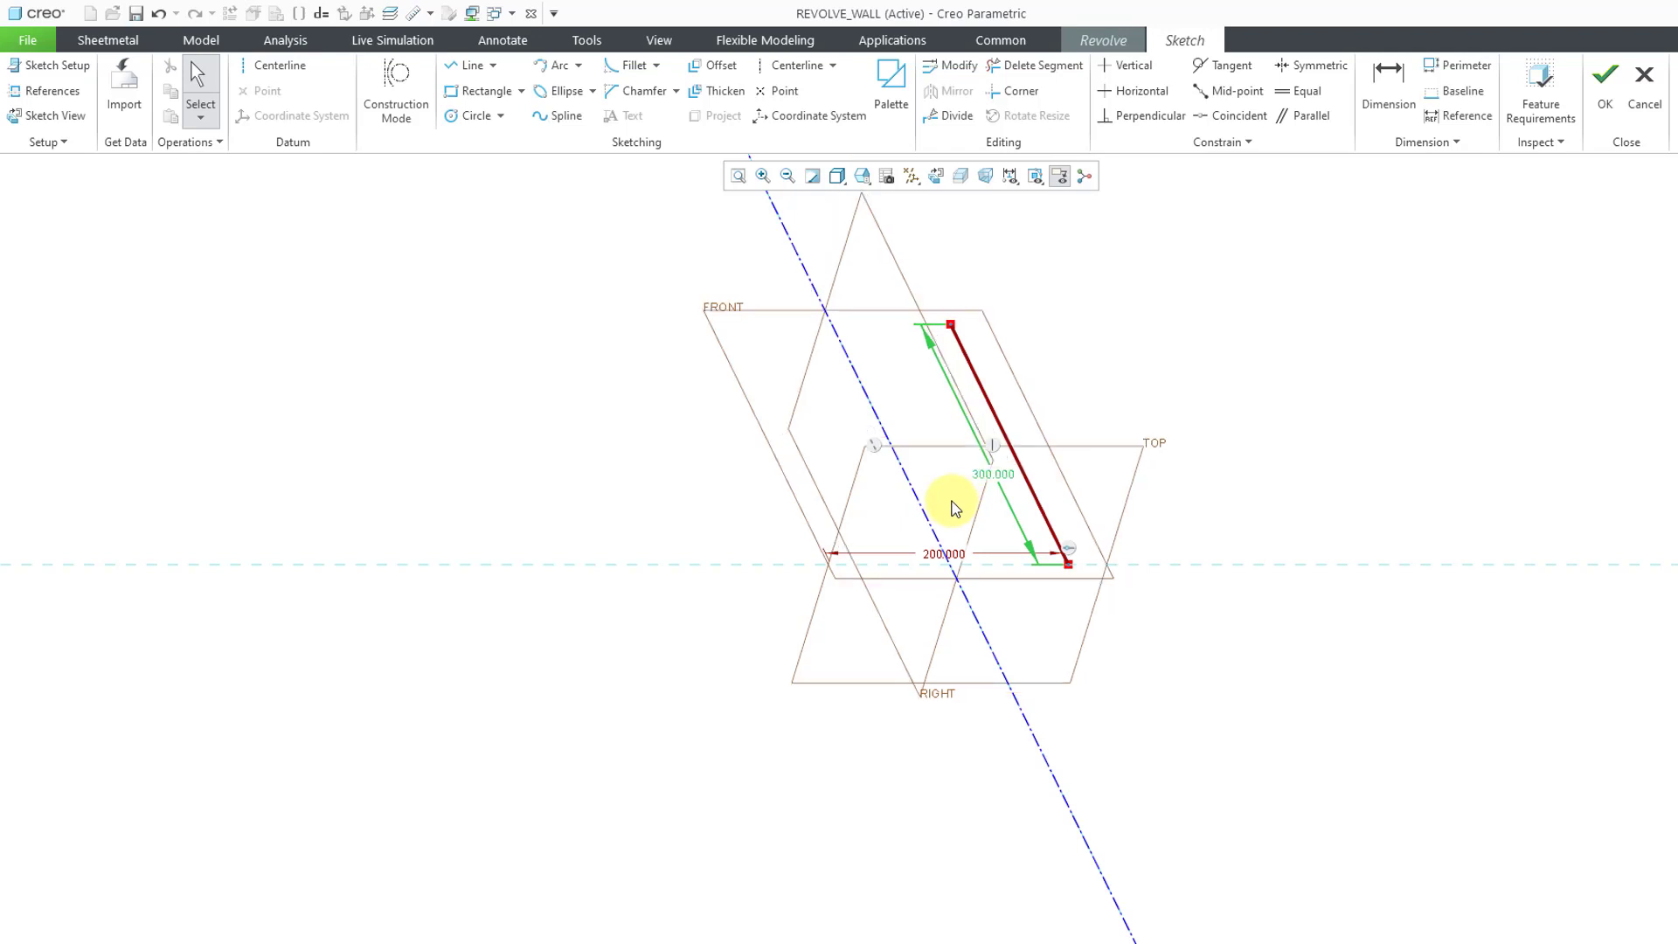
Accept the sketch and orbit the revolve preview so the cylinder stands upright
right_click(952, 509)
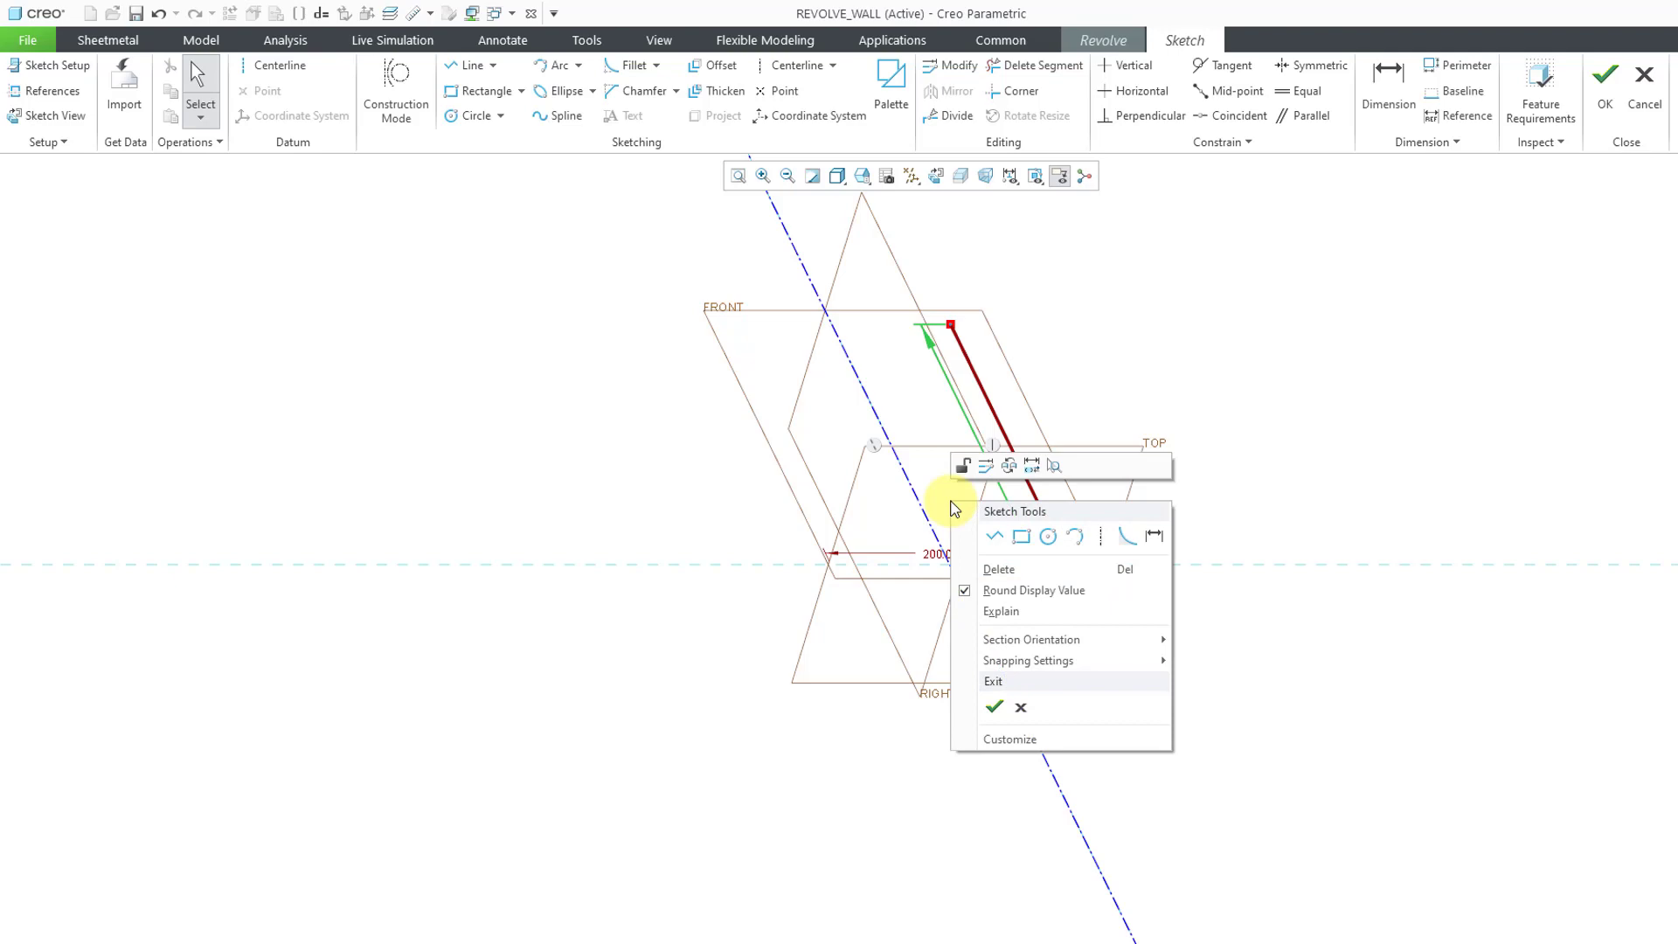
left_click(993, 712)
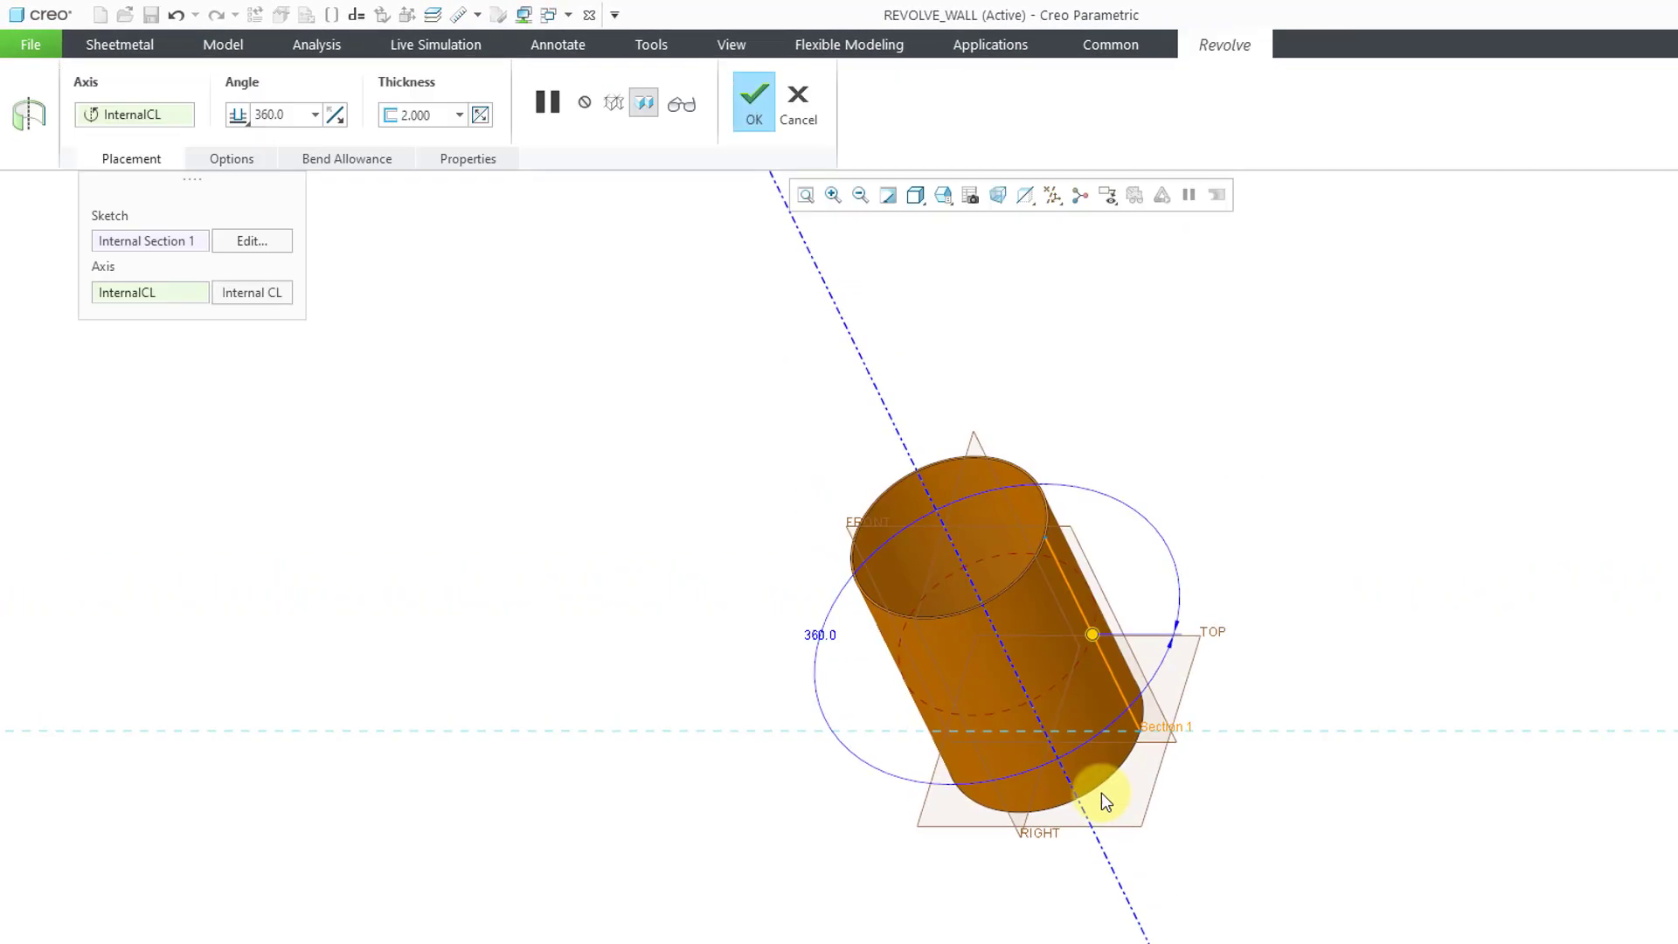
scroll(1011, 693, "up", 3)
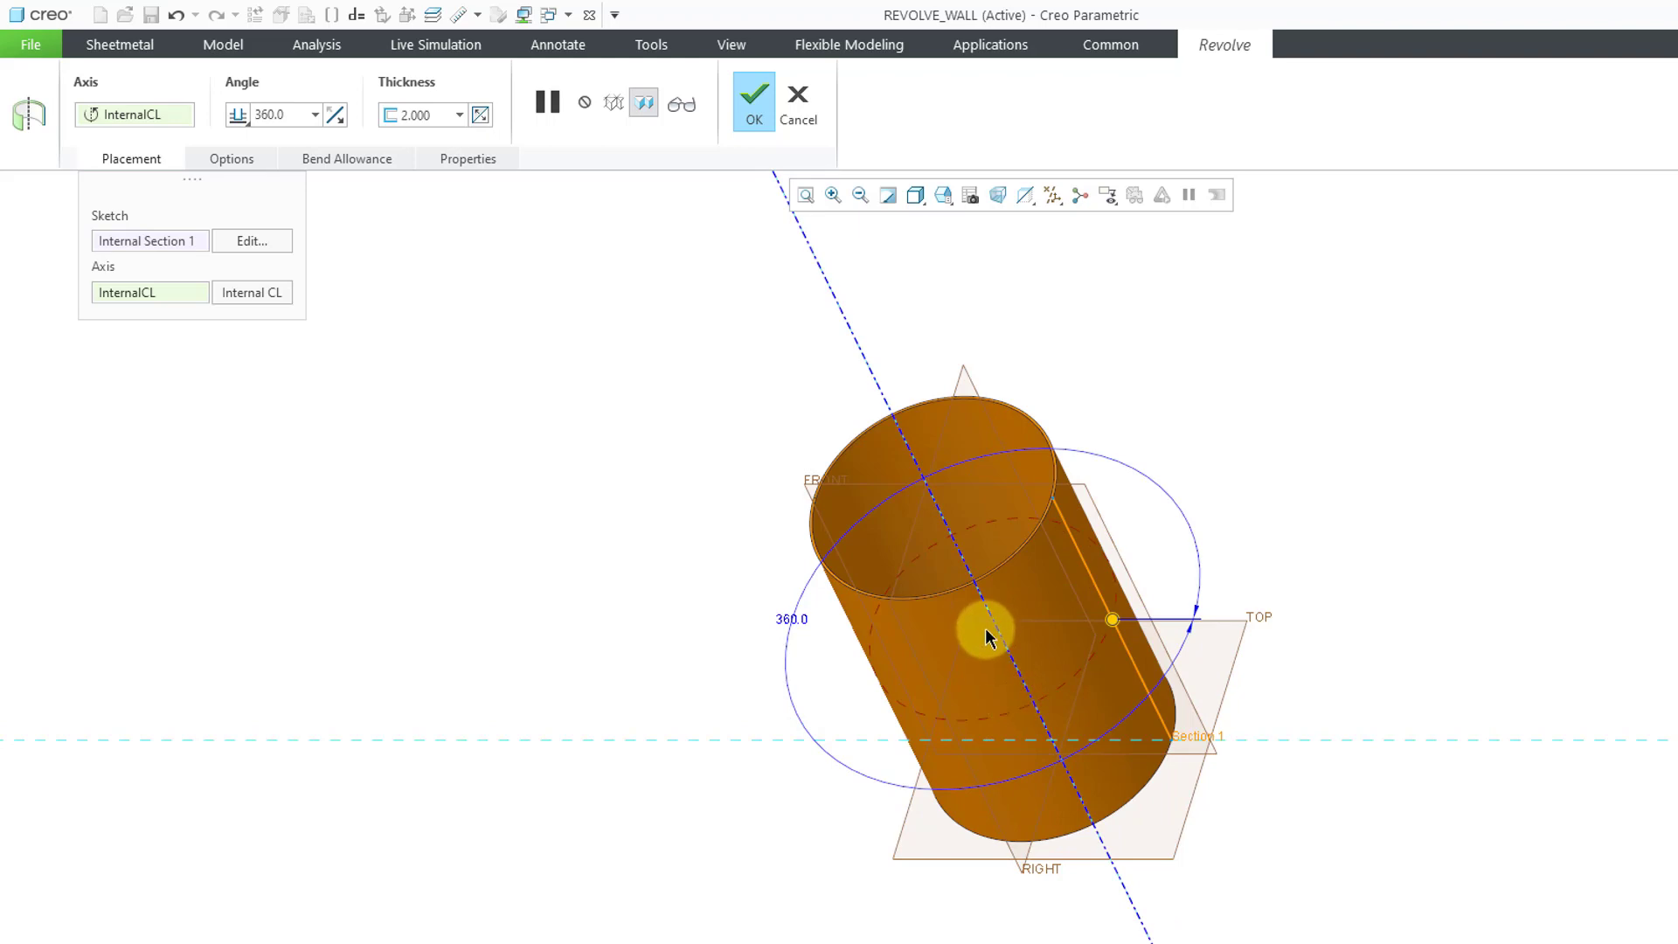
middle_click_drag(981, 606, 997, 562)
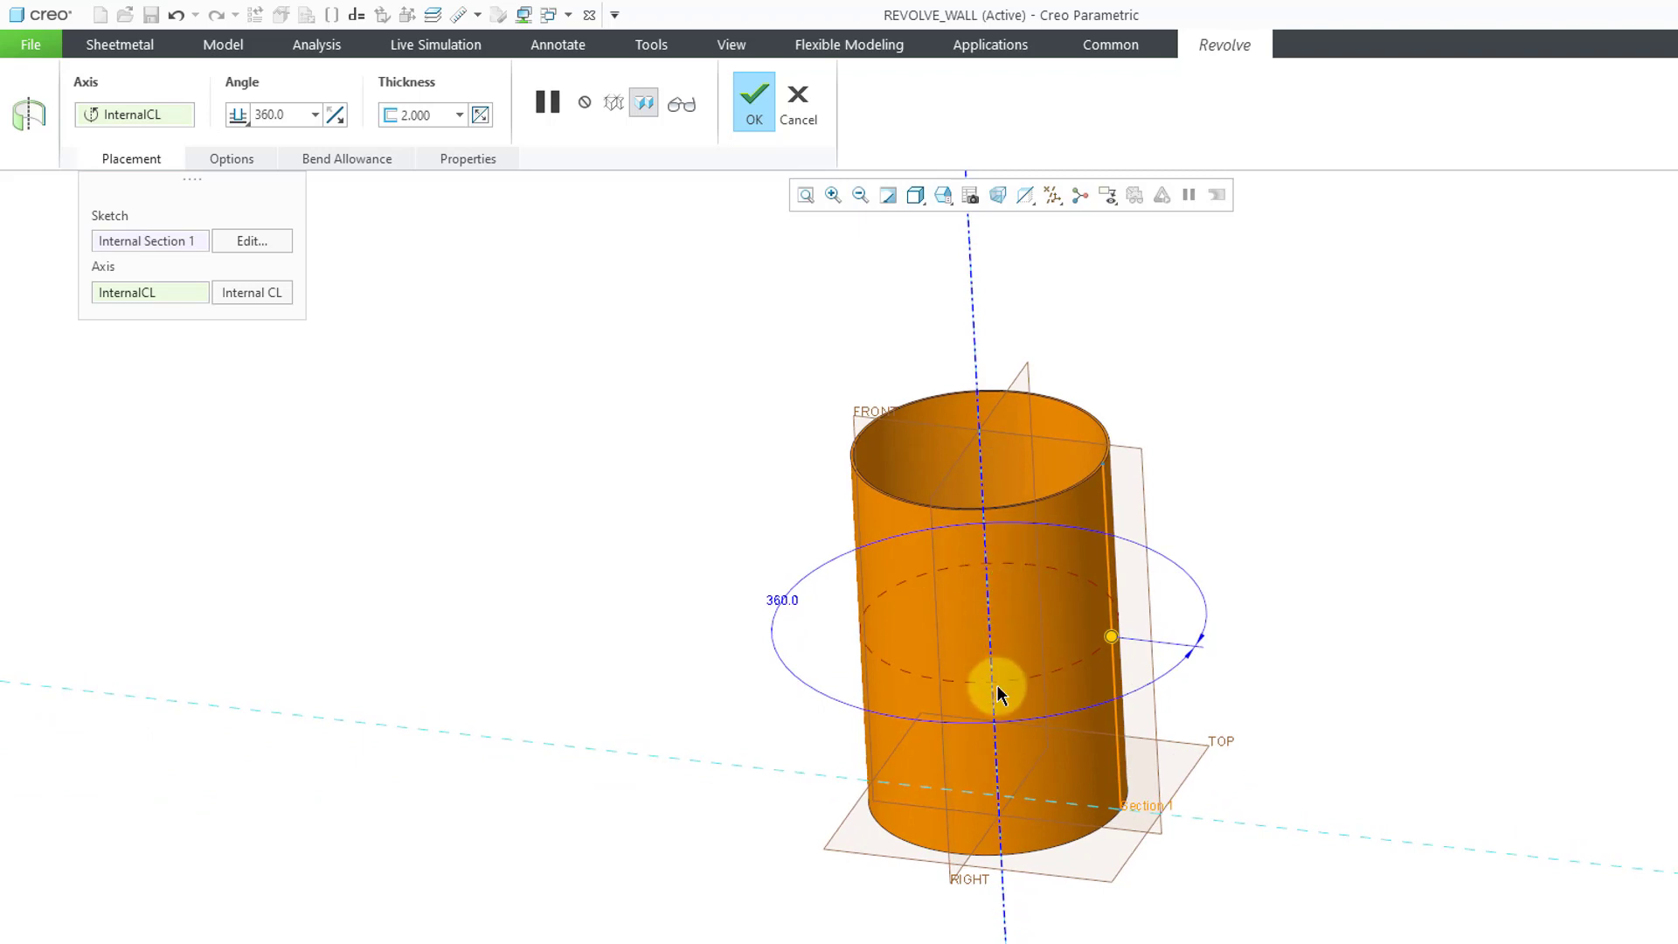
scroll(999, 692, "up", 2)
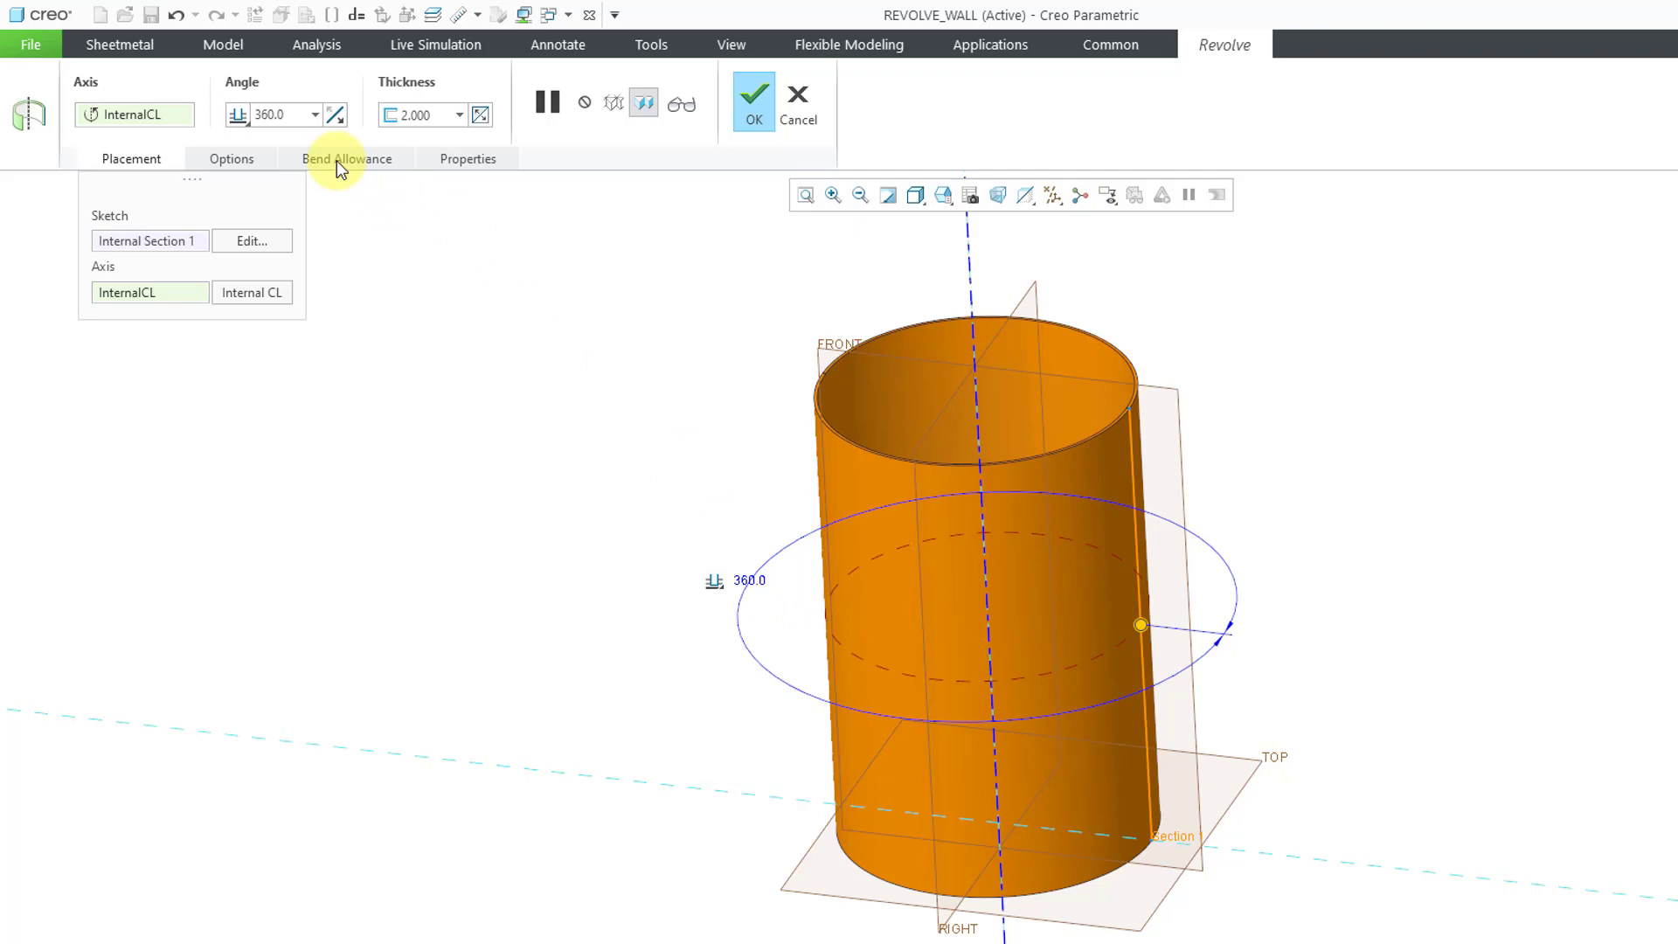
Set the revolve angle to 180°, flip it to the axis's other side, and finish
left_click(314, 114)
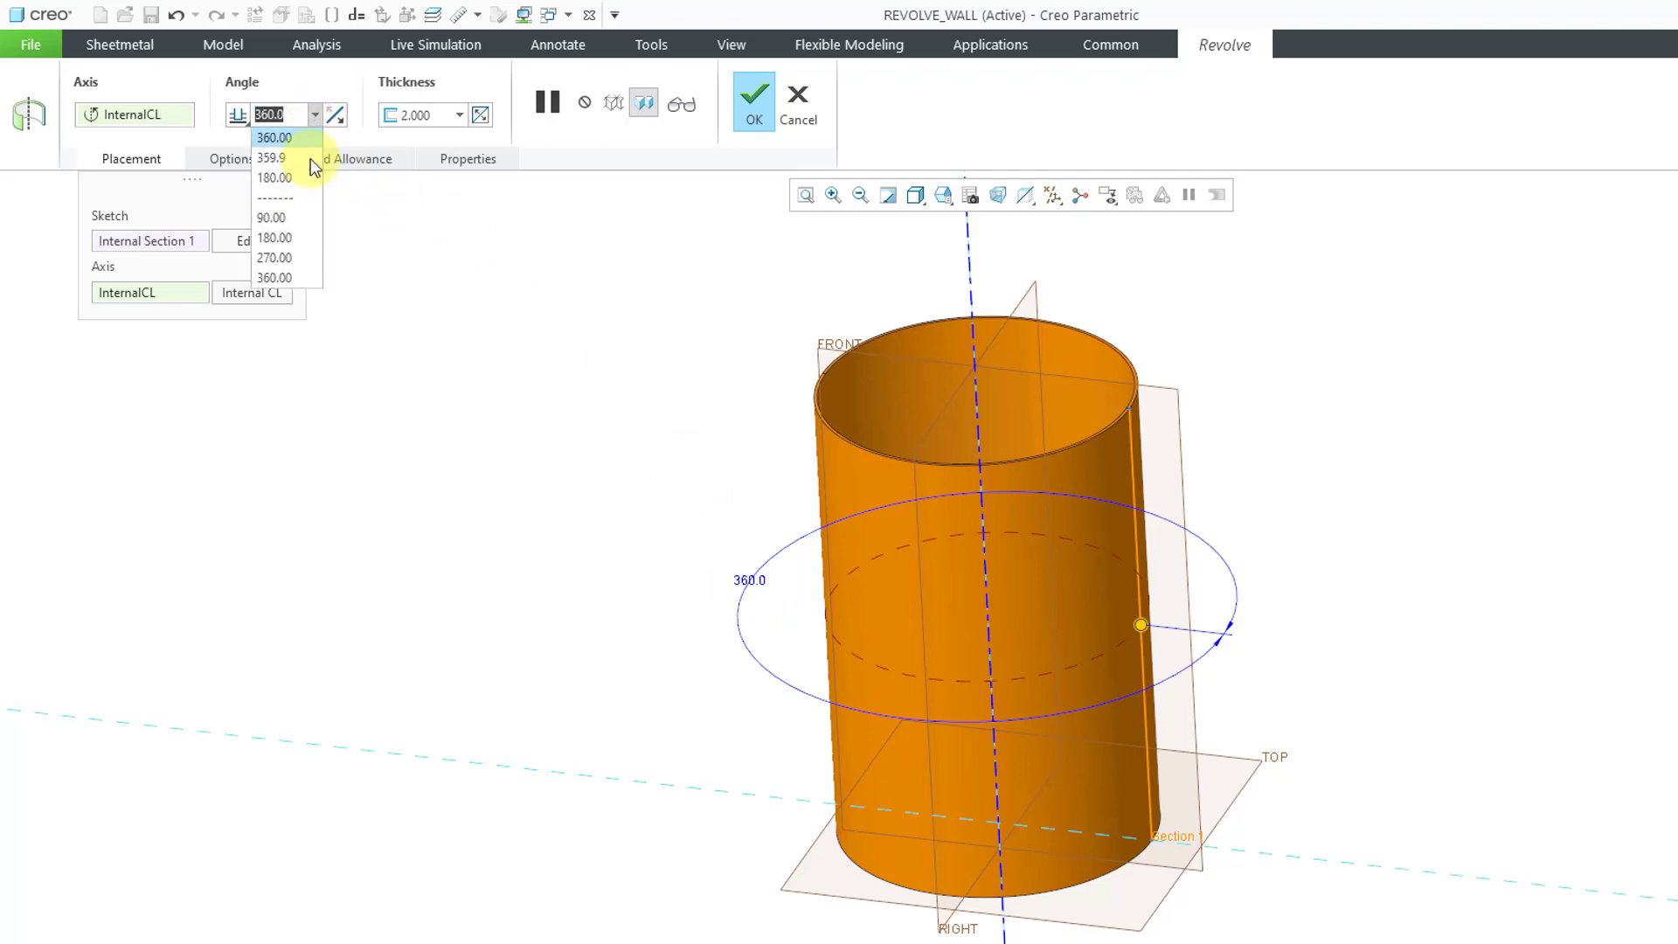
left_click(301, 241)
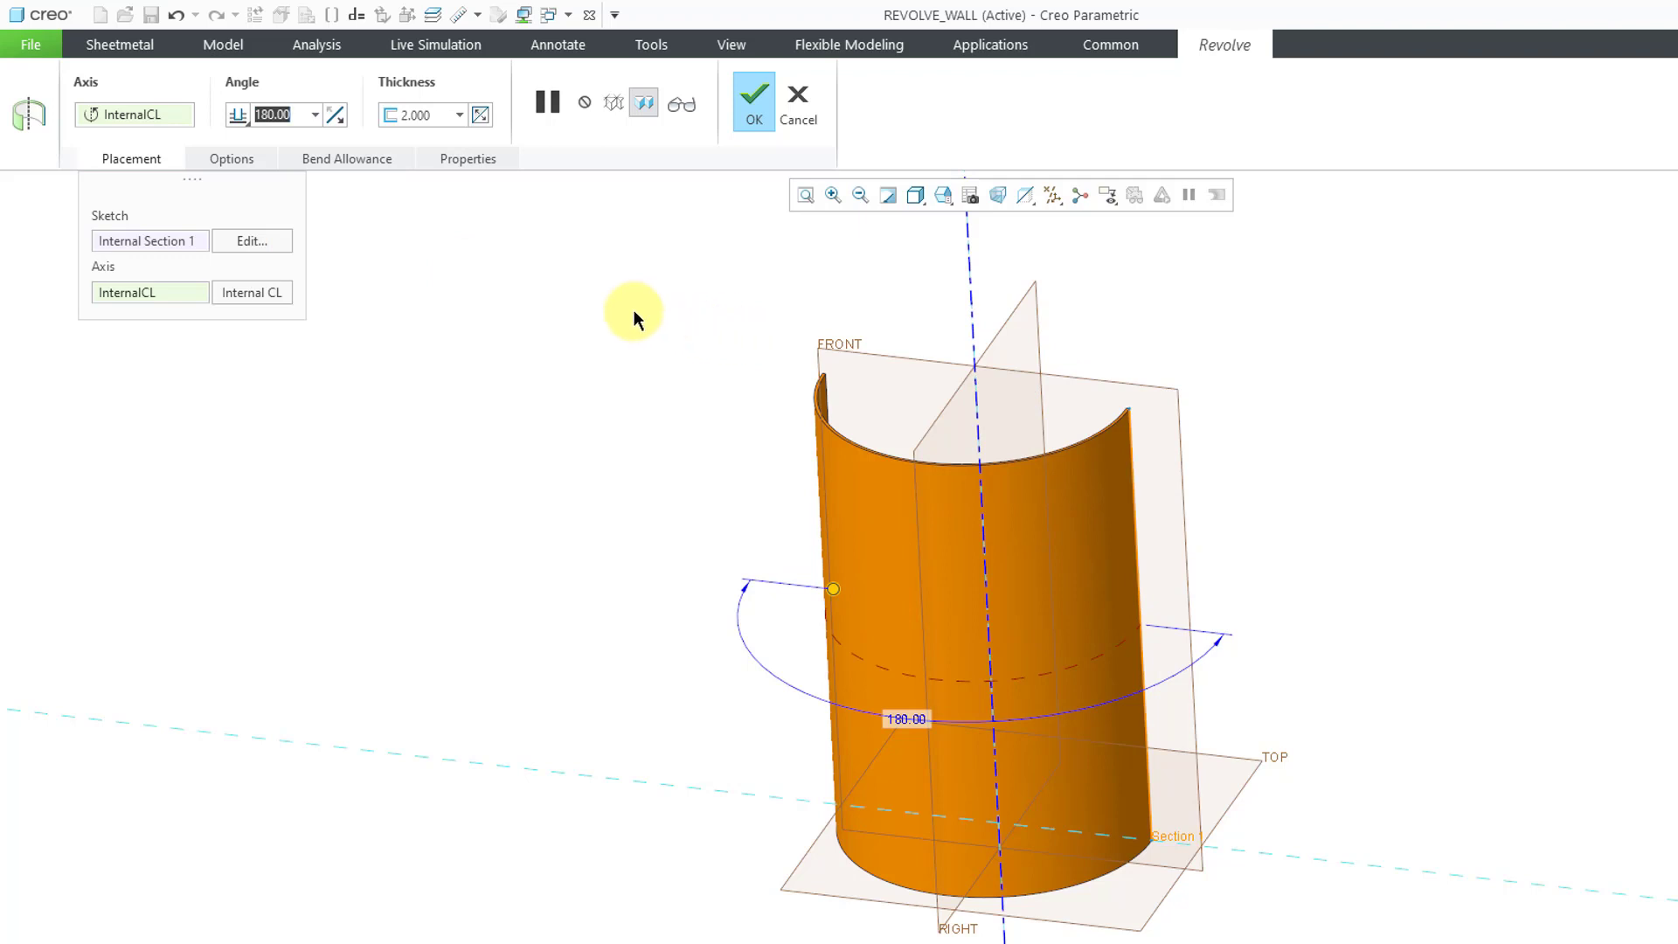
left_click(333, 115)
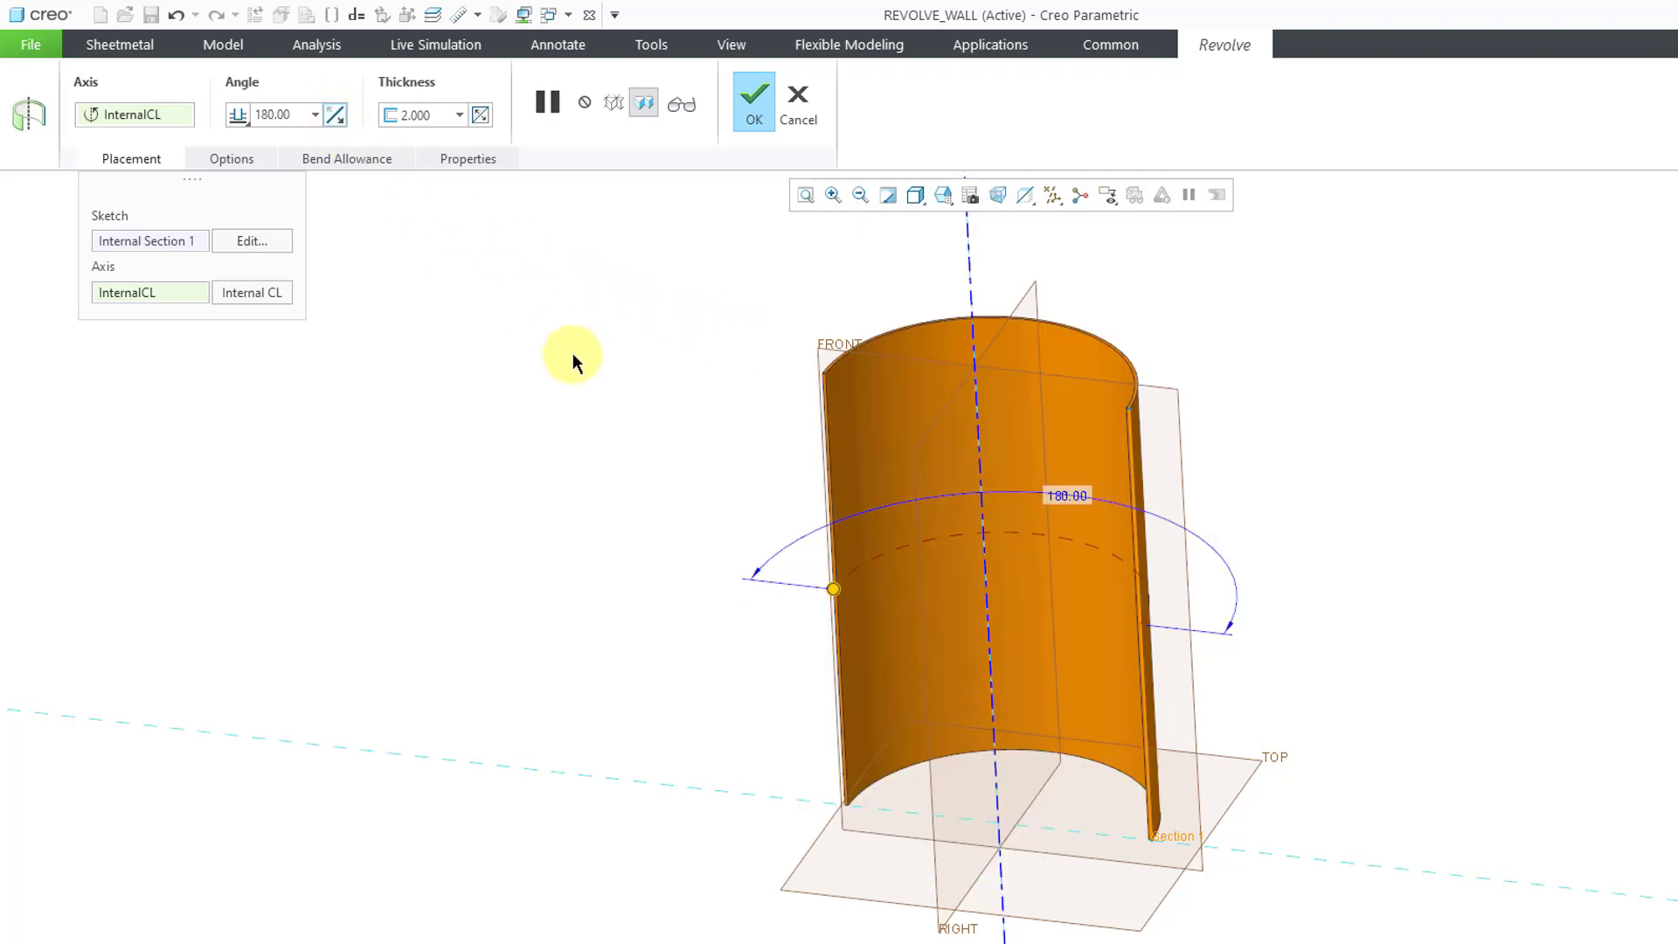
left_click(751, 106)
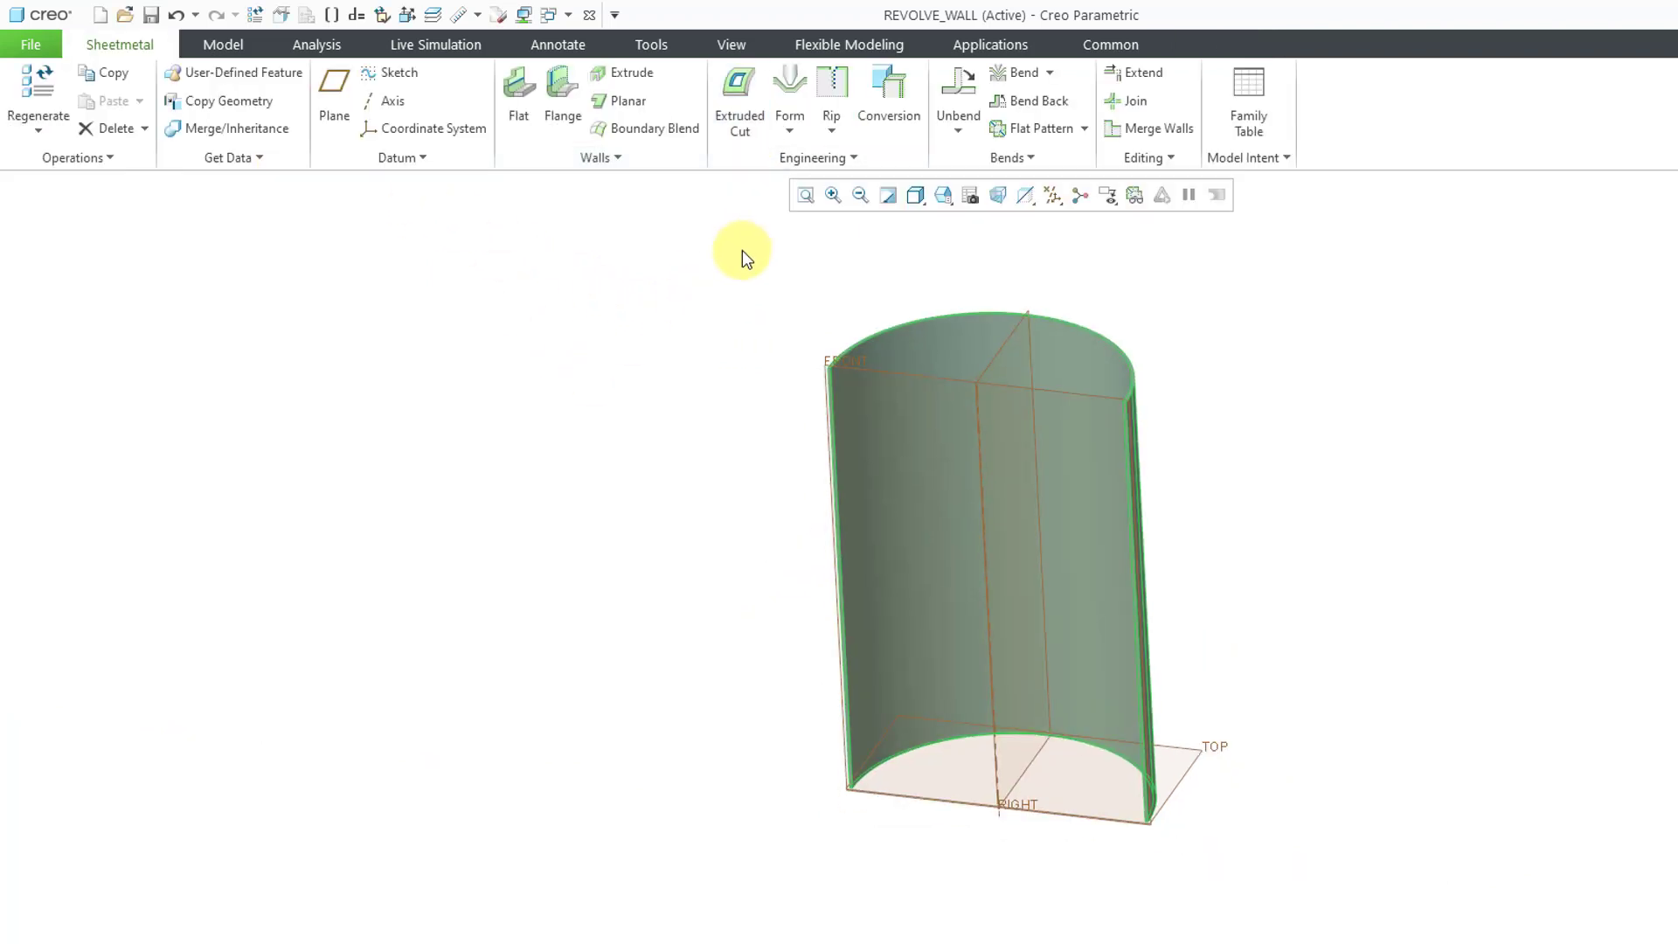
Hide the datum planes, then toggle Flat Pattern Preview on and off for the half-cylinder
left_click(860, 264)
left_click(1056, 199)
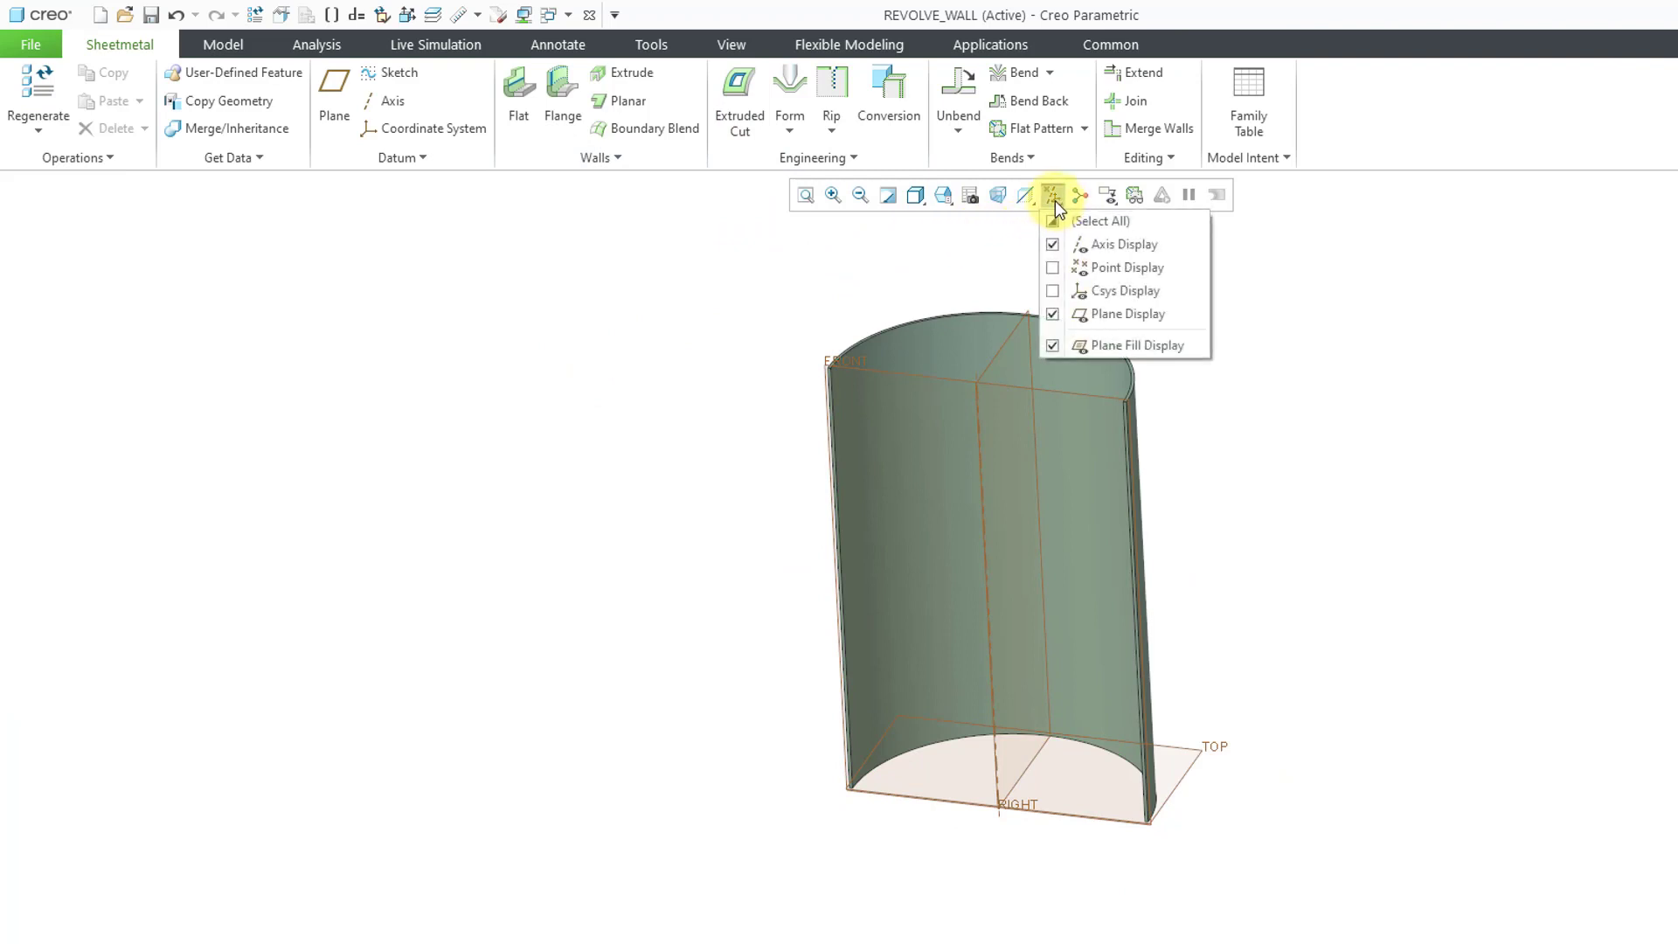
left_click(1126, 320)
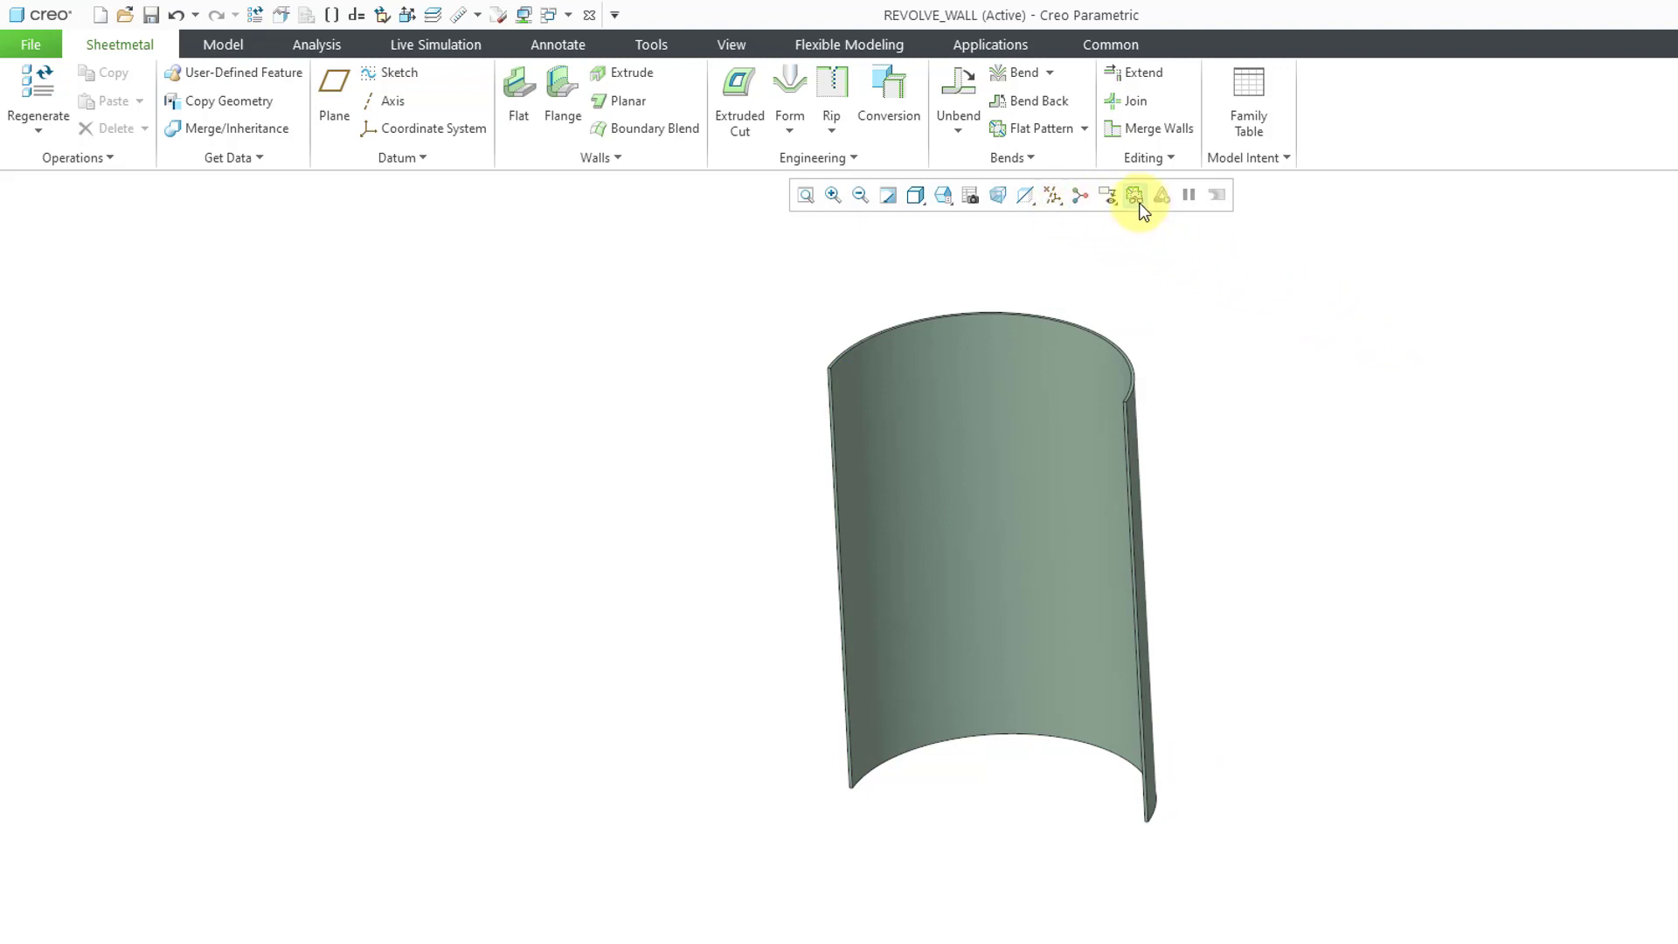
left_click(1136, 197)
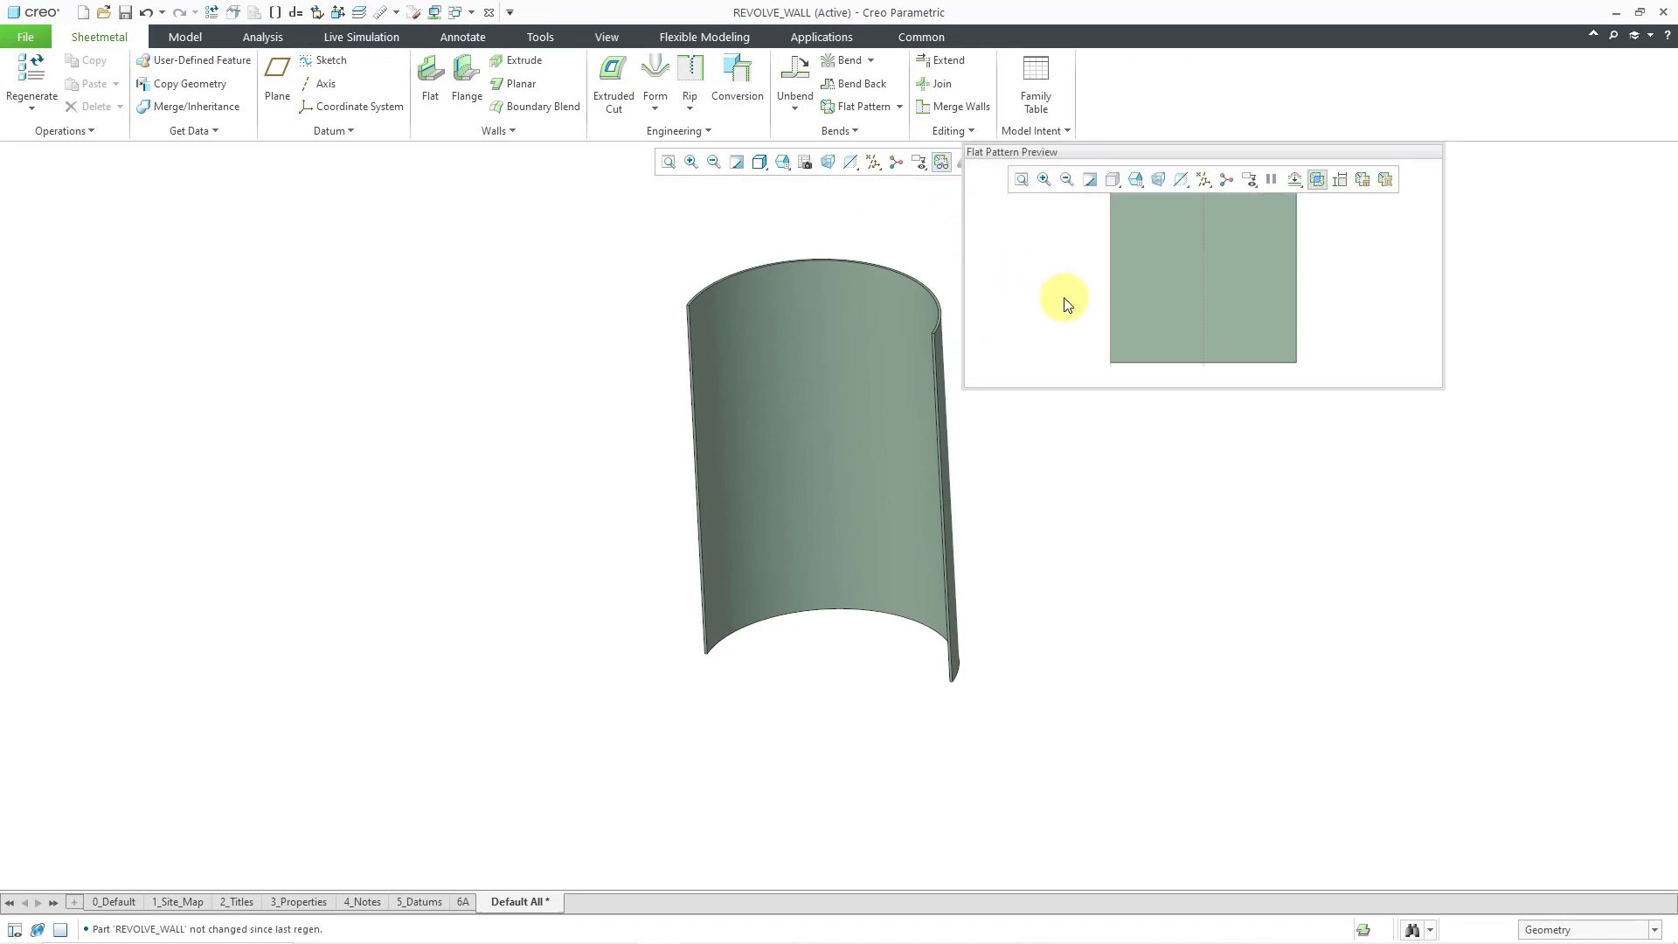
left_click(941, 163)
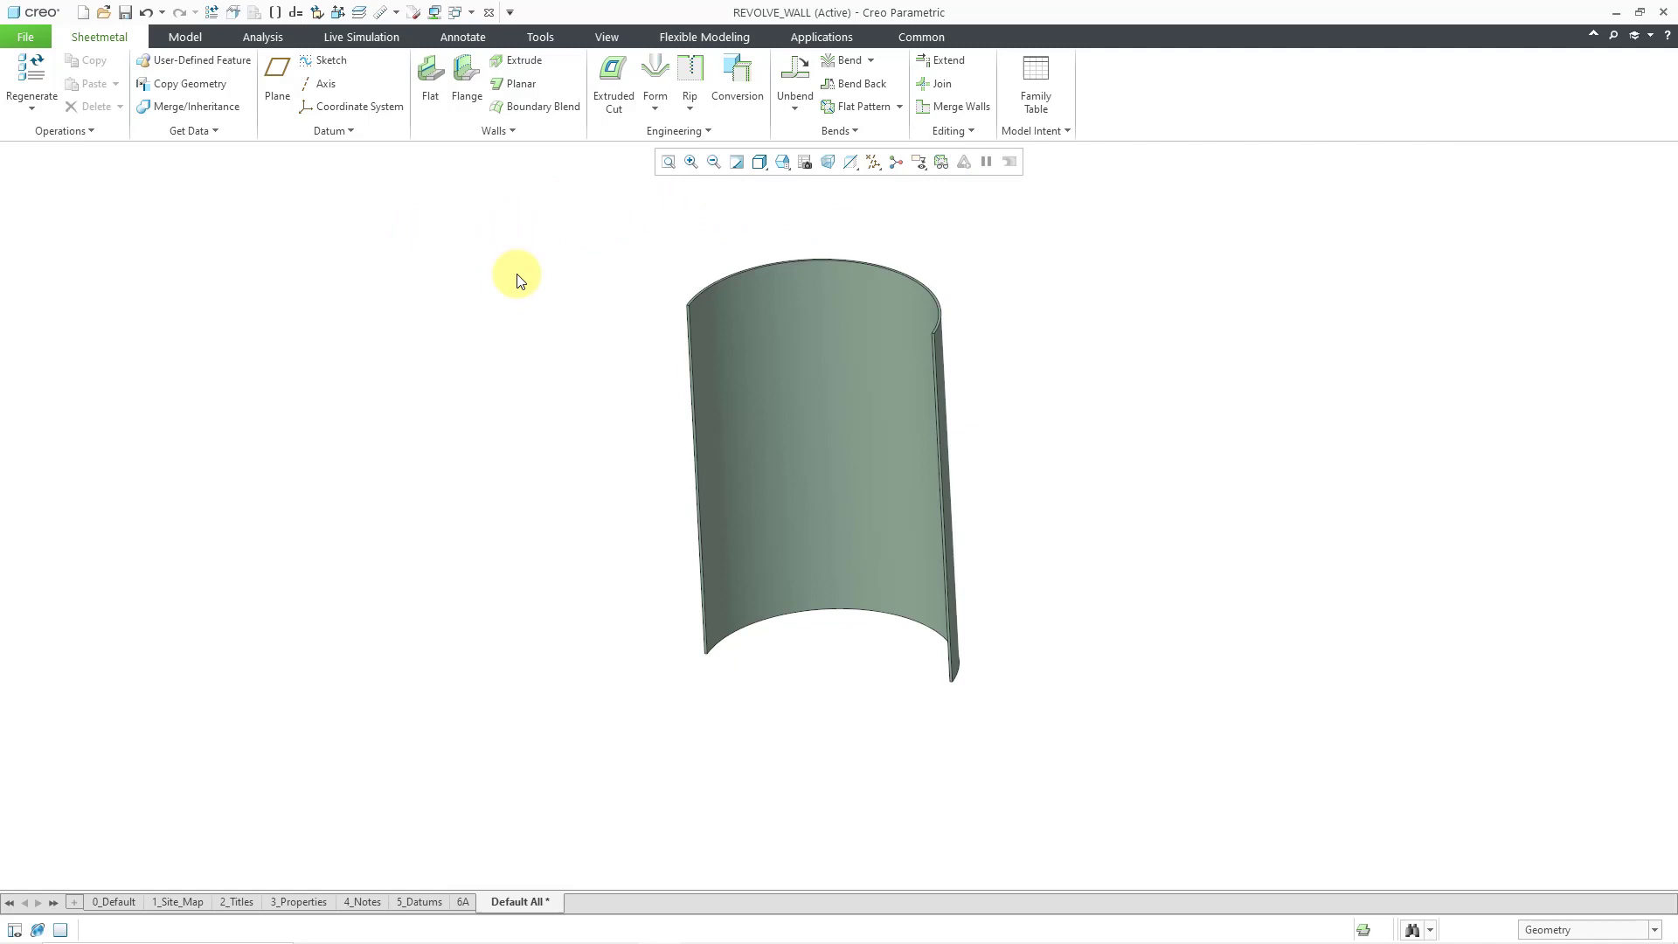
Edit the revolved wall's definition and choose the 360.00 preset angle
left_click(756, 359)
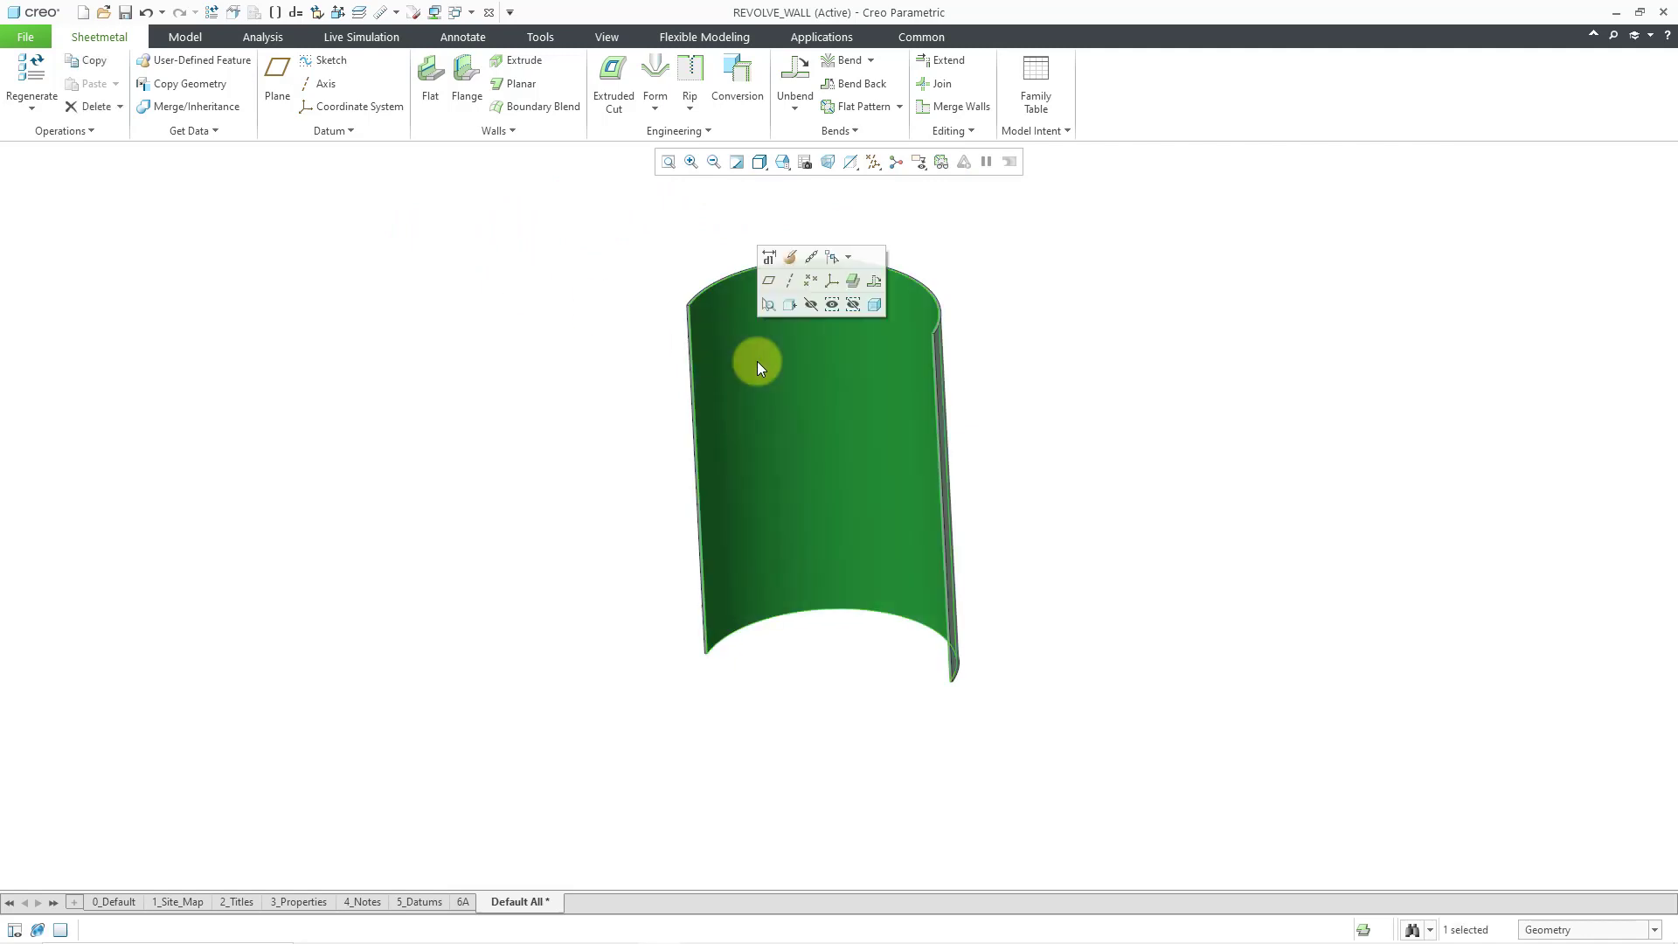
left_click(787, 258)
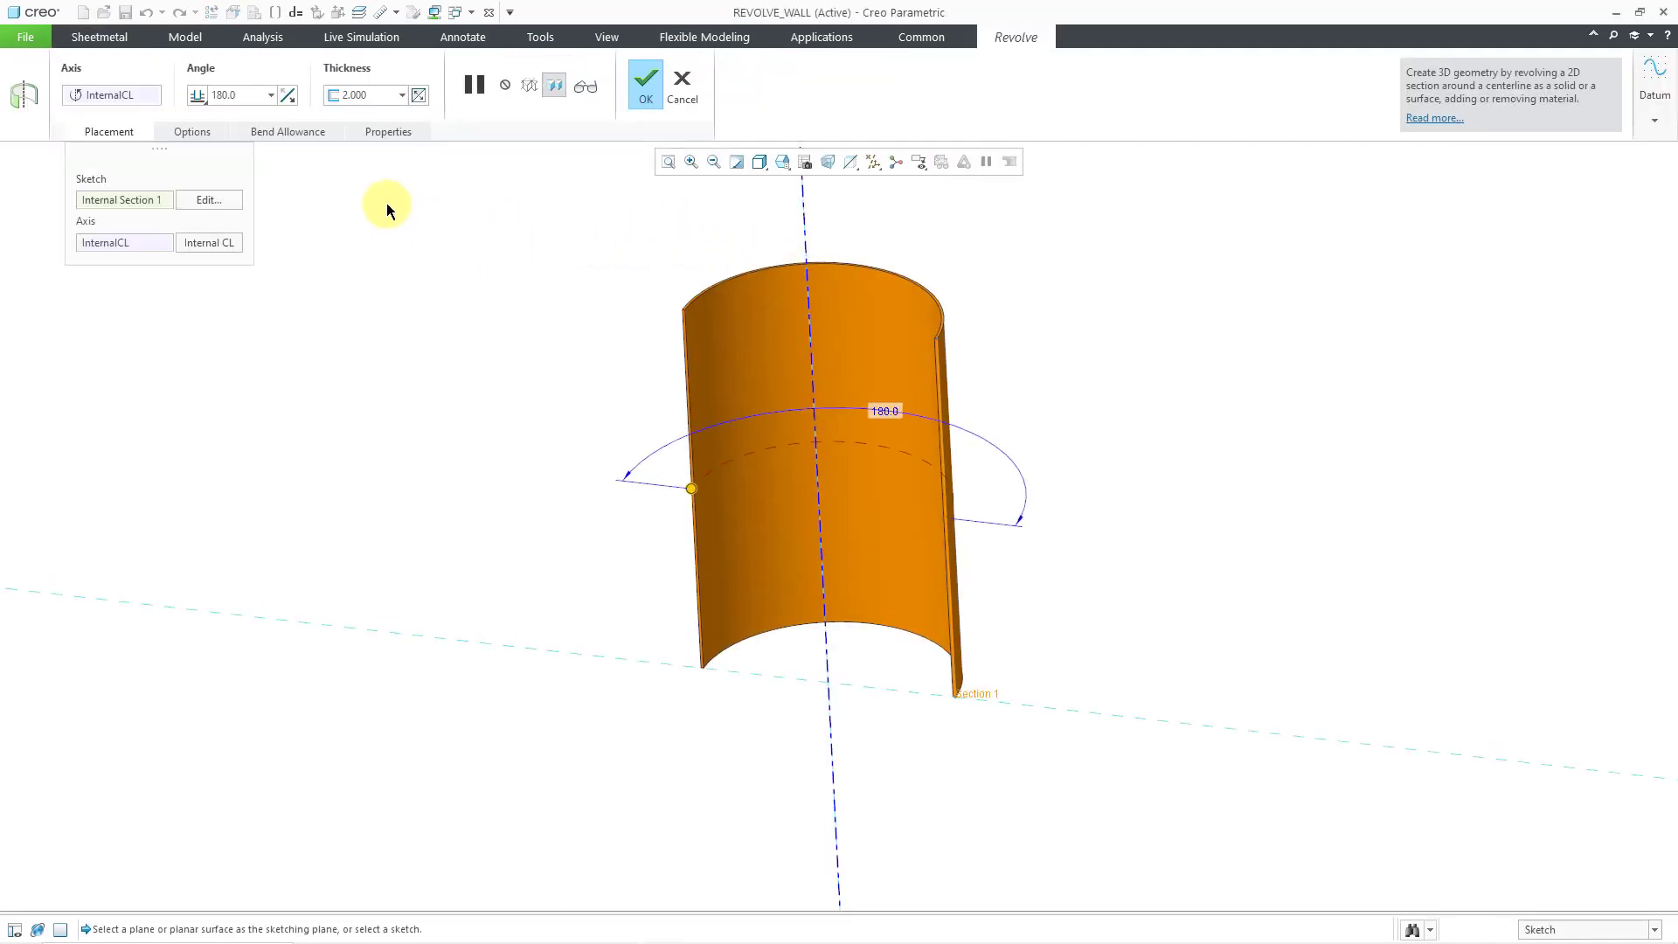
left_click(272, 94)
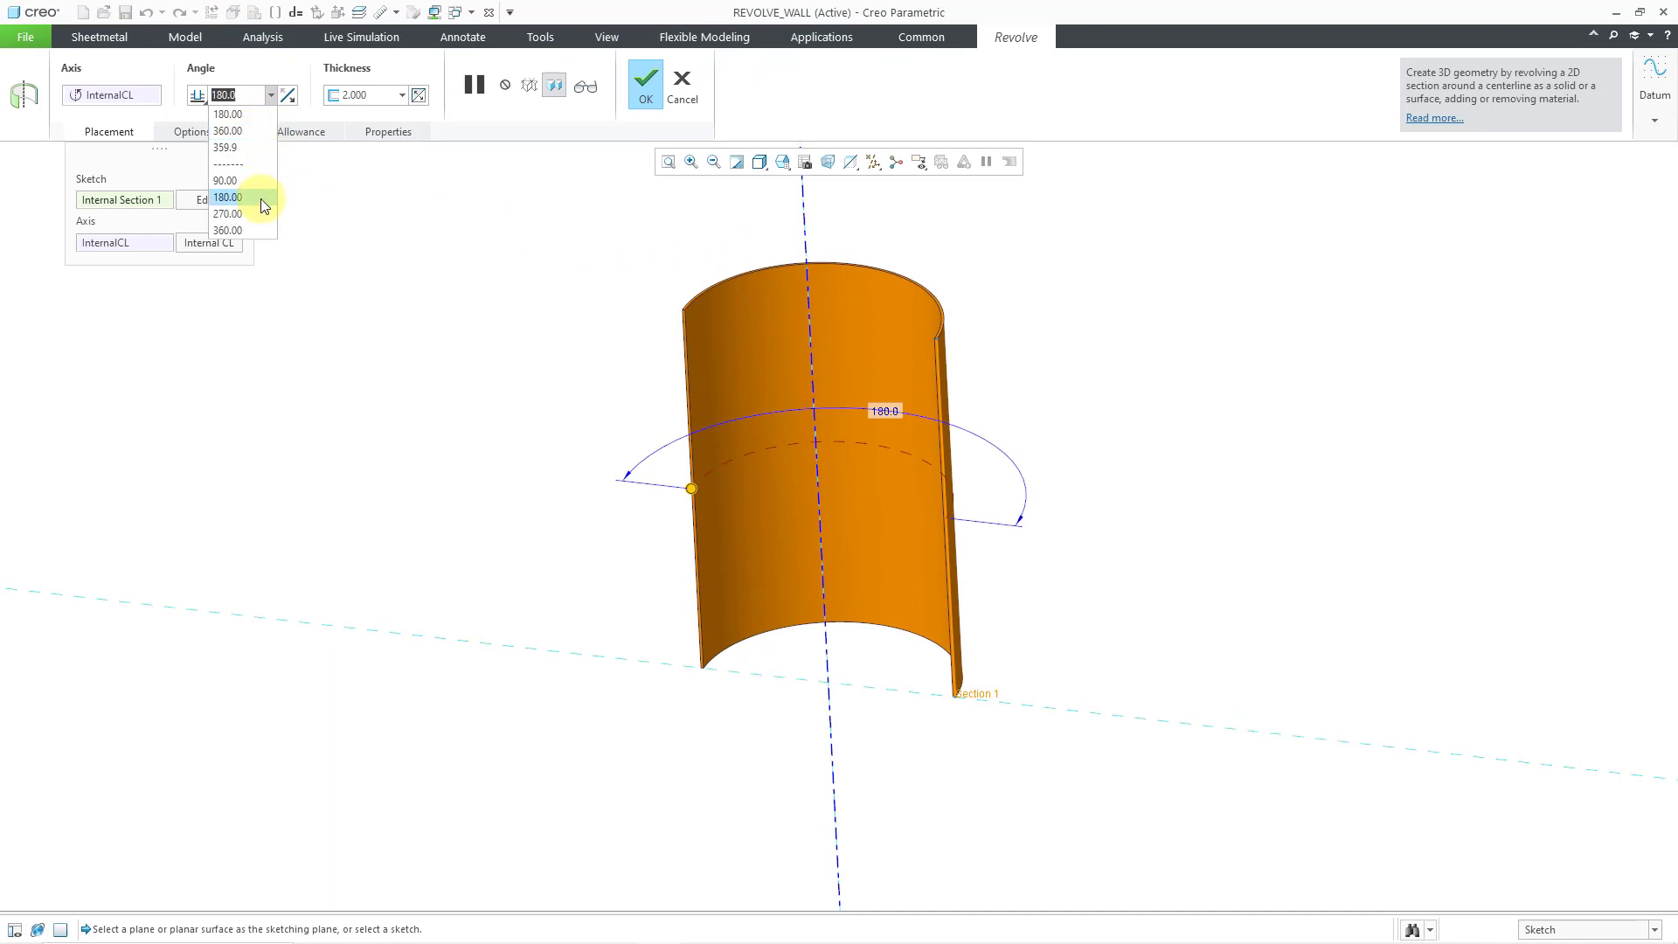
left_click(265, 229)
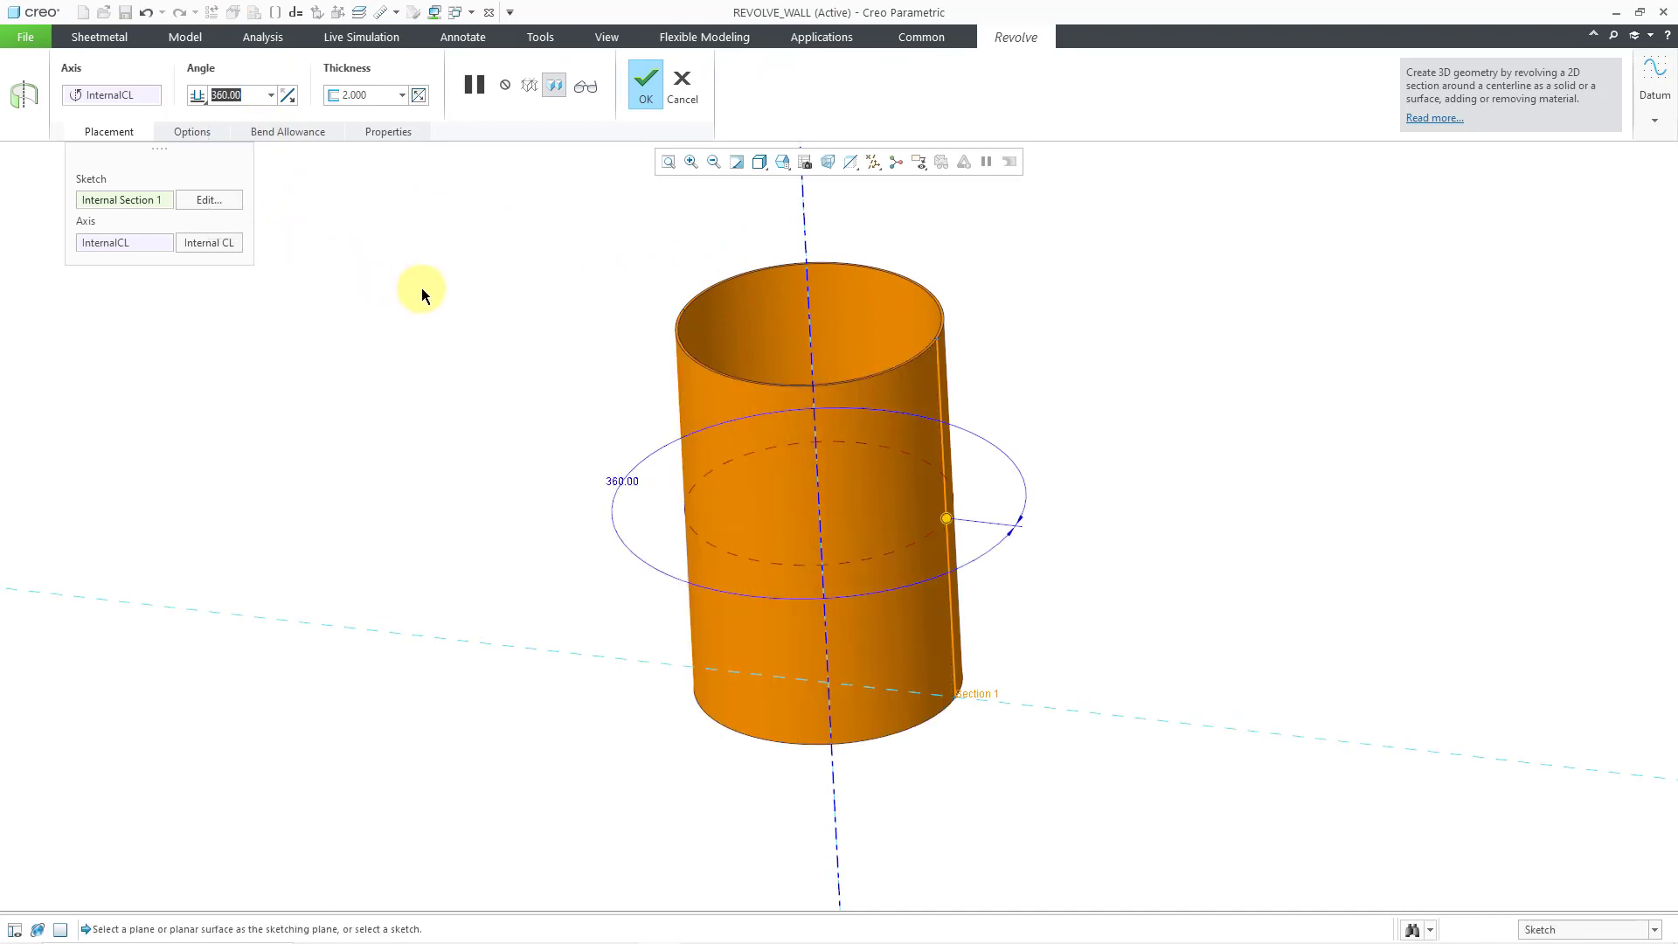
left_click(636, 93)
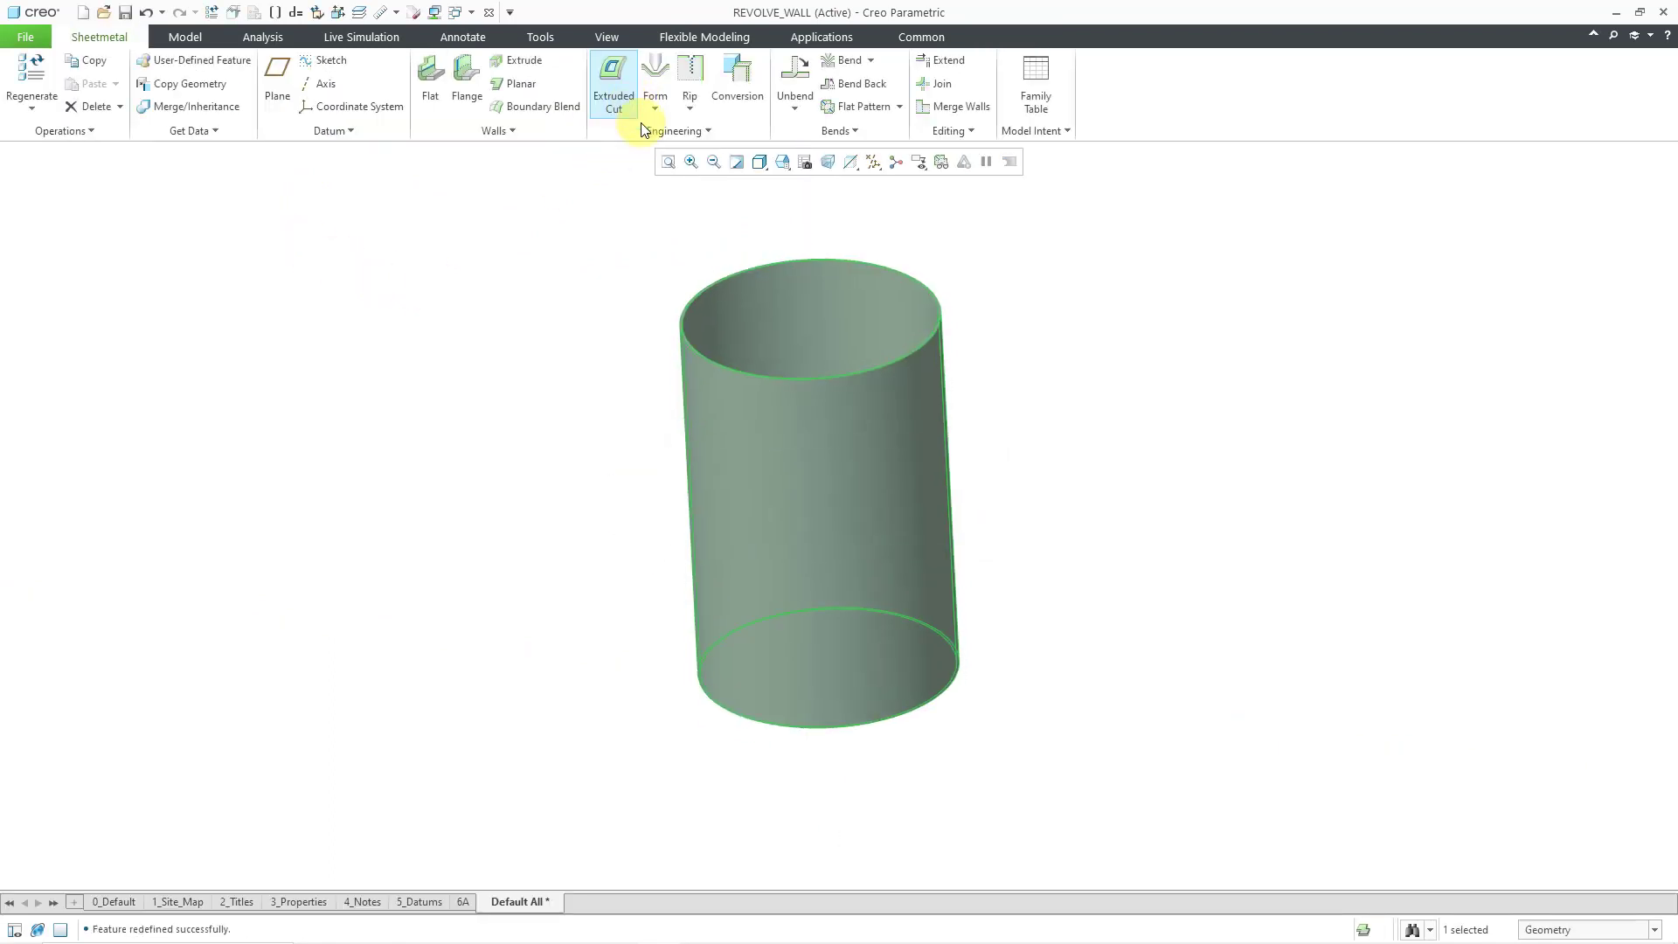
left_click(943, 168)
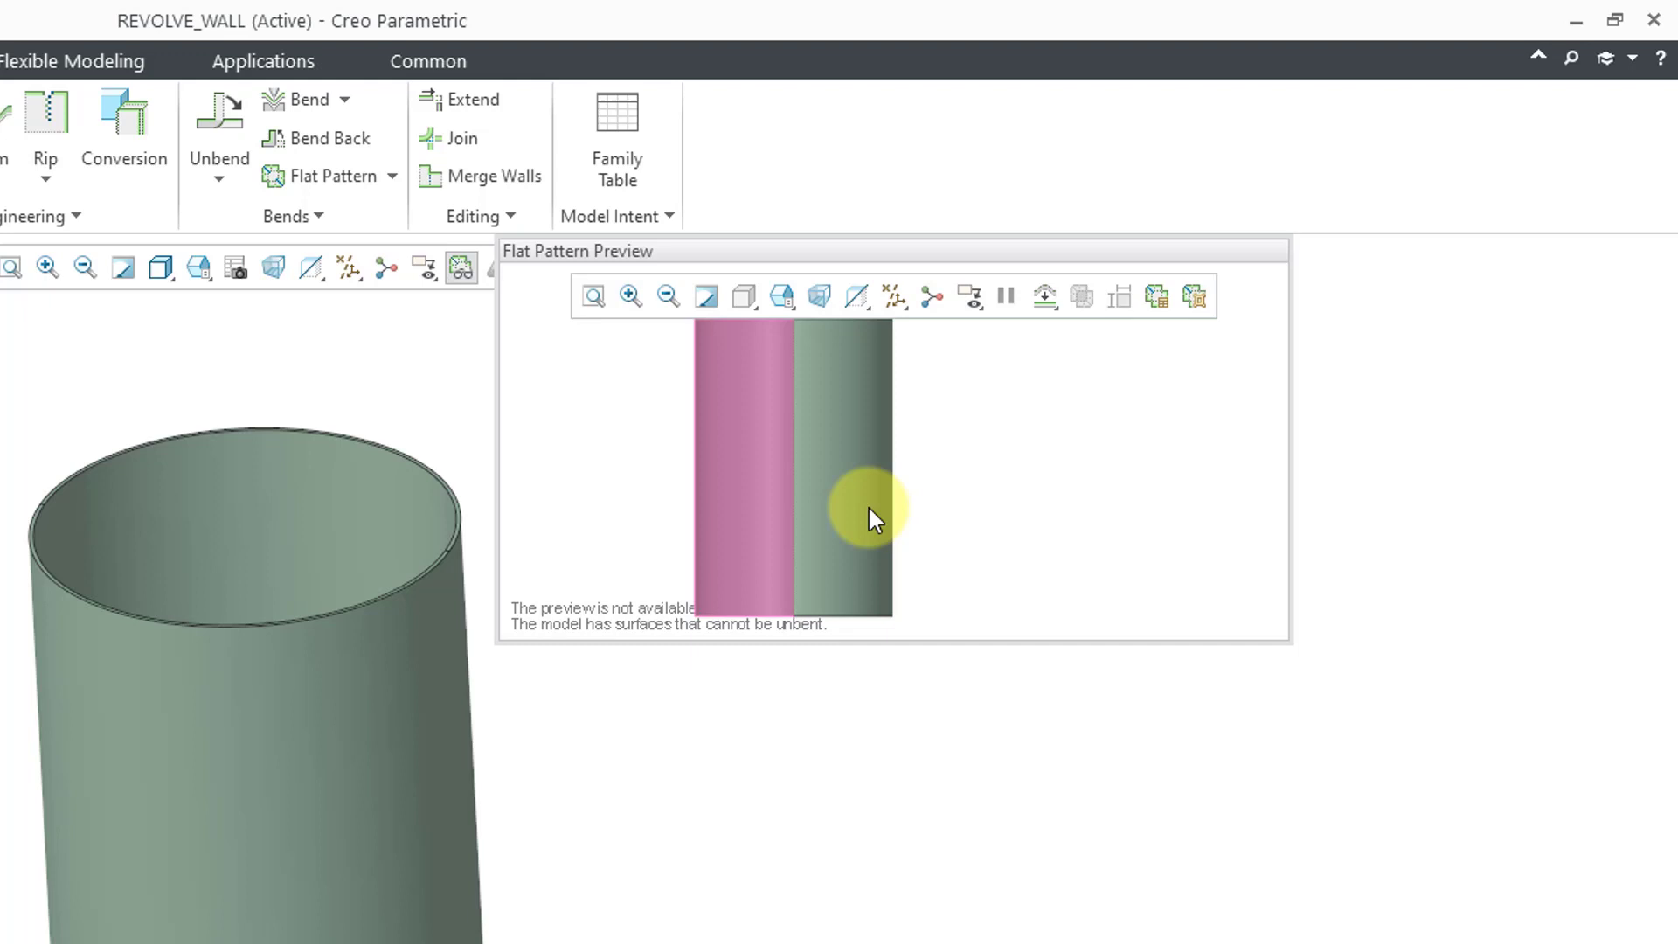
scroll(867, 505, "down", 3)
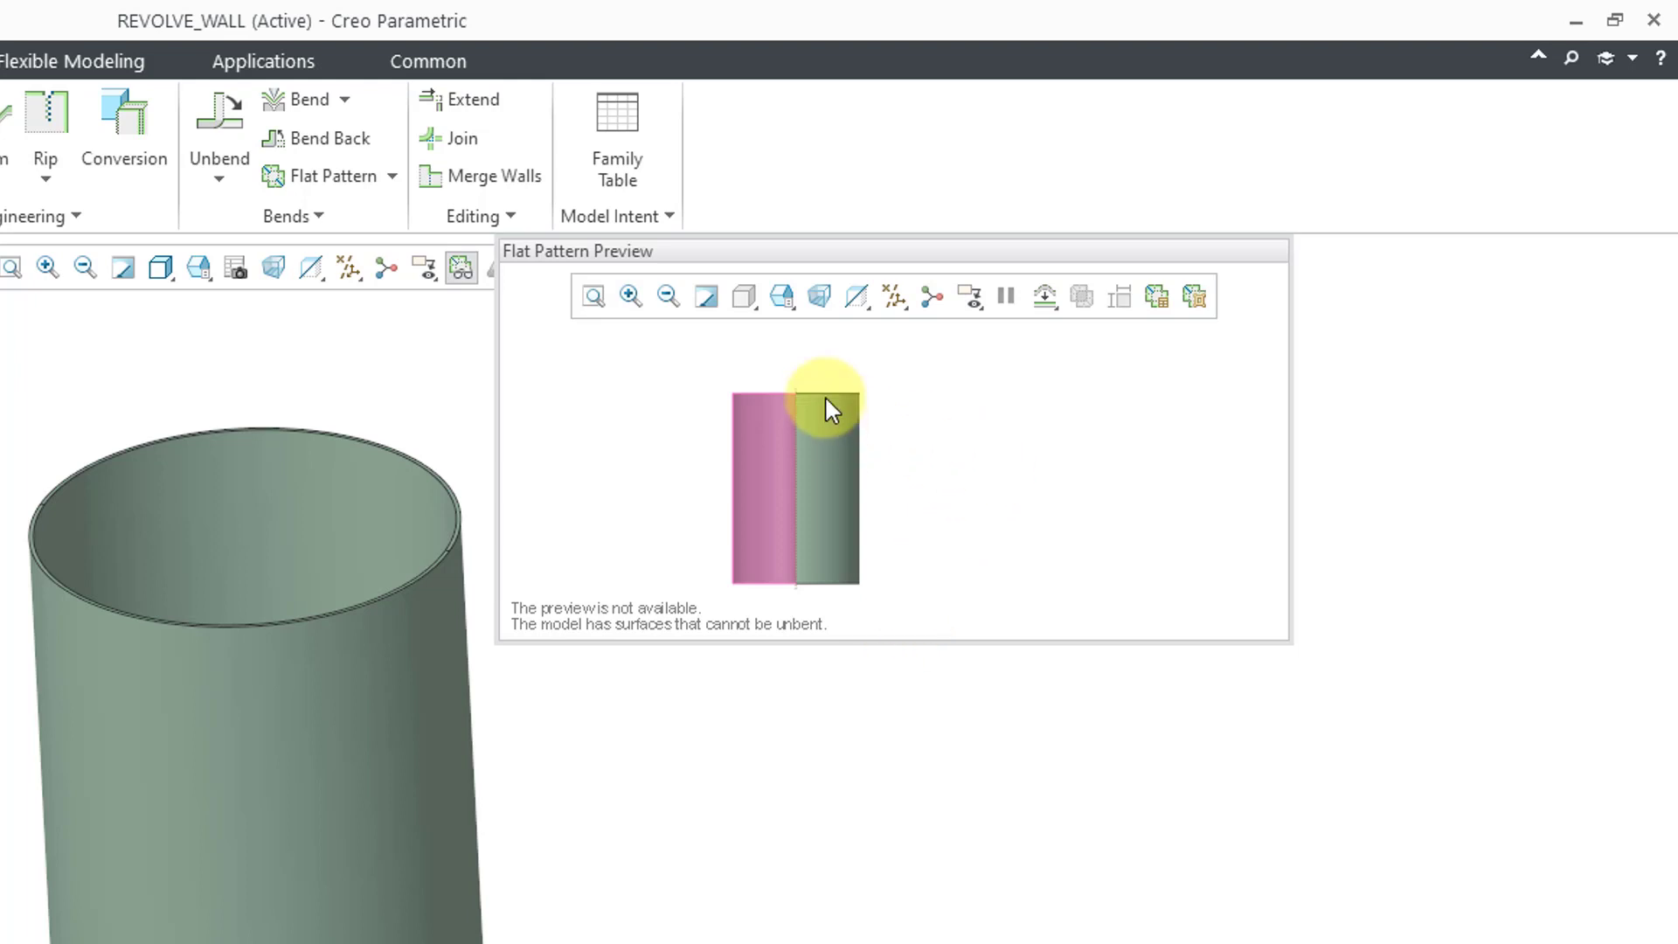
left_click_drag(827, 253, 962, 264)
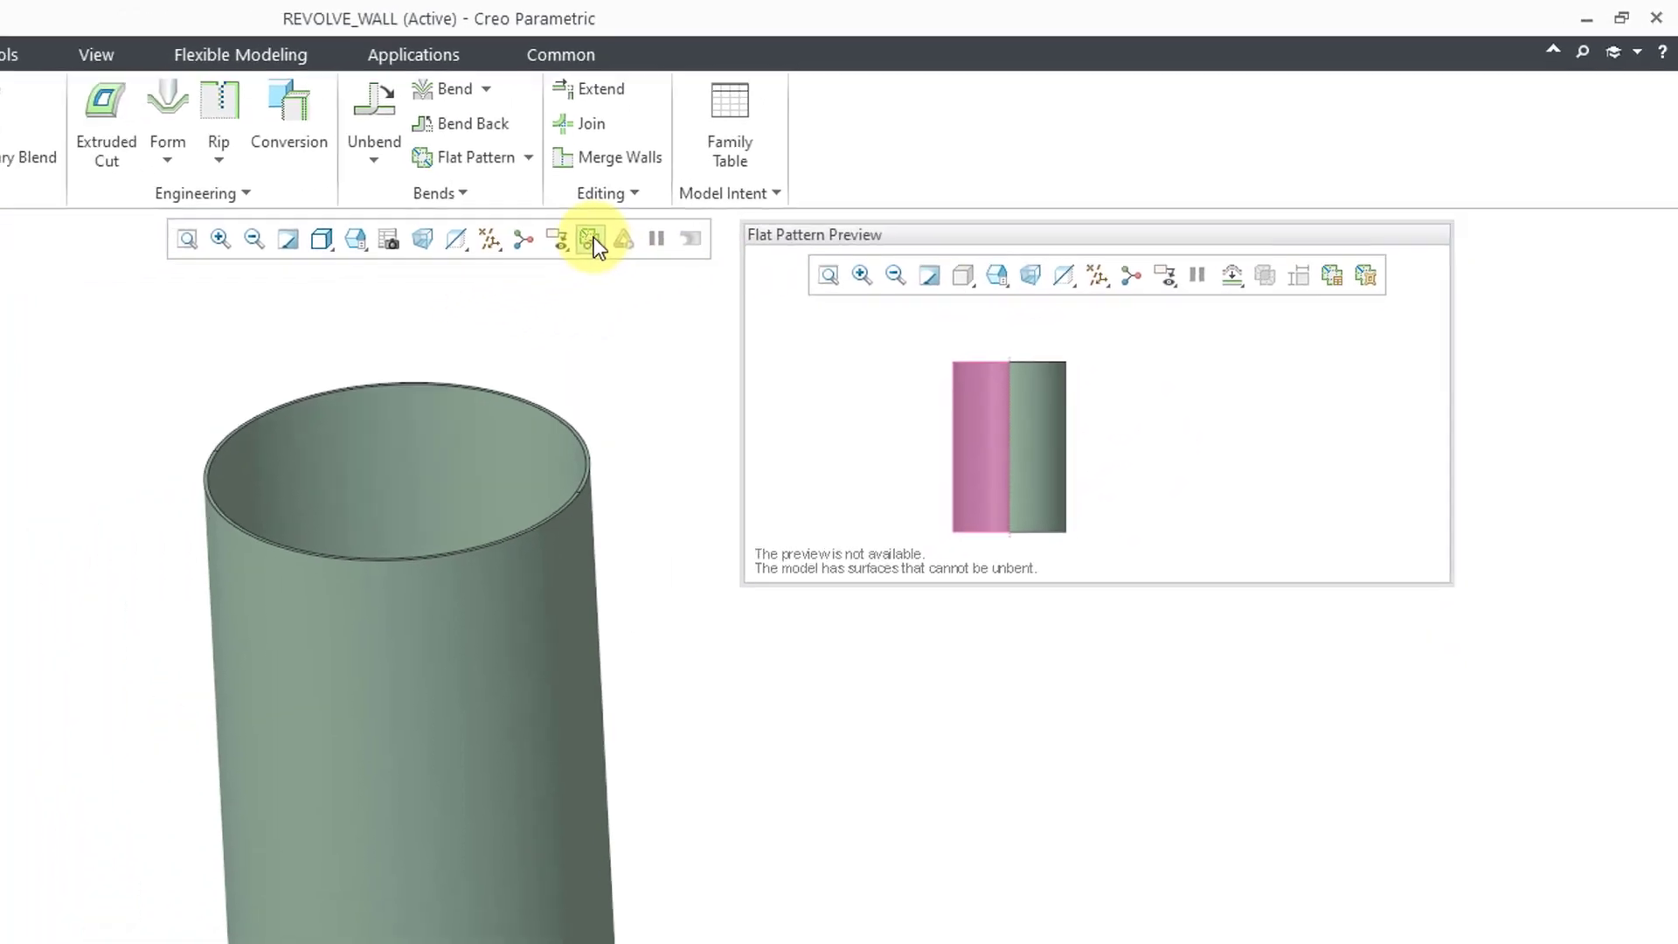
left_click(461, 267)
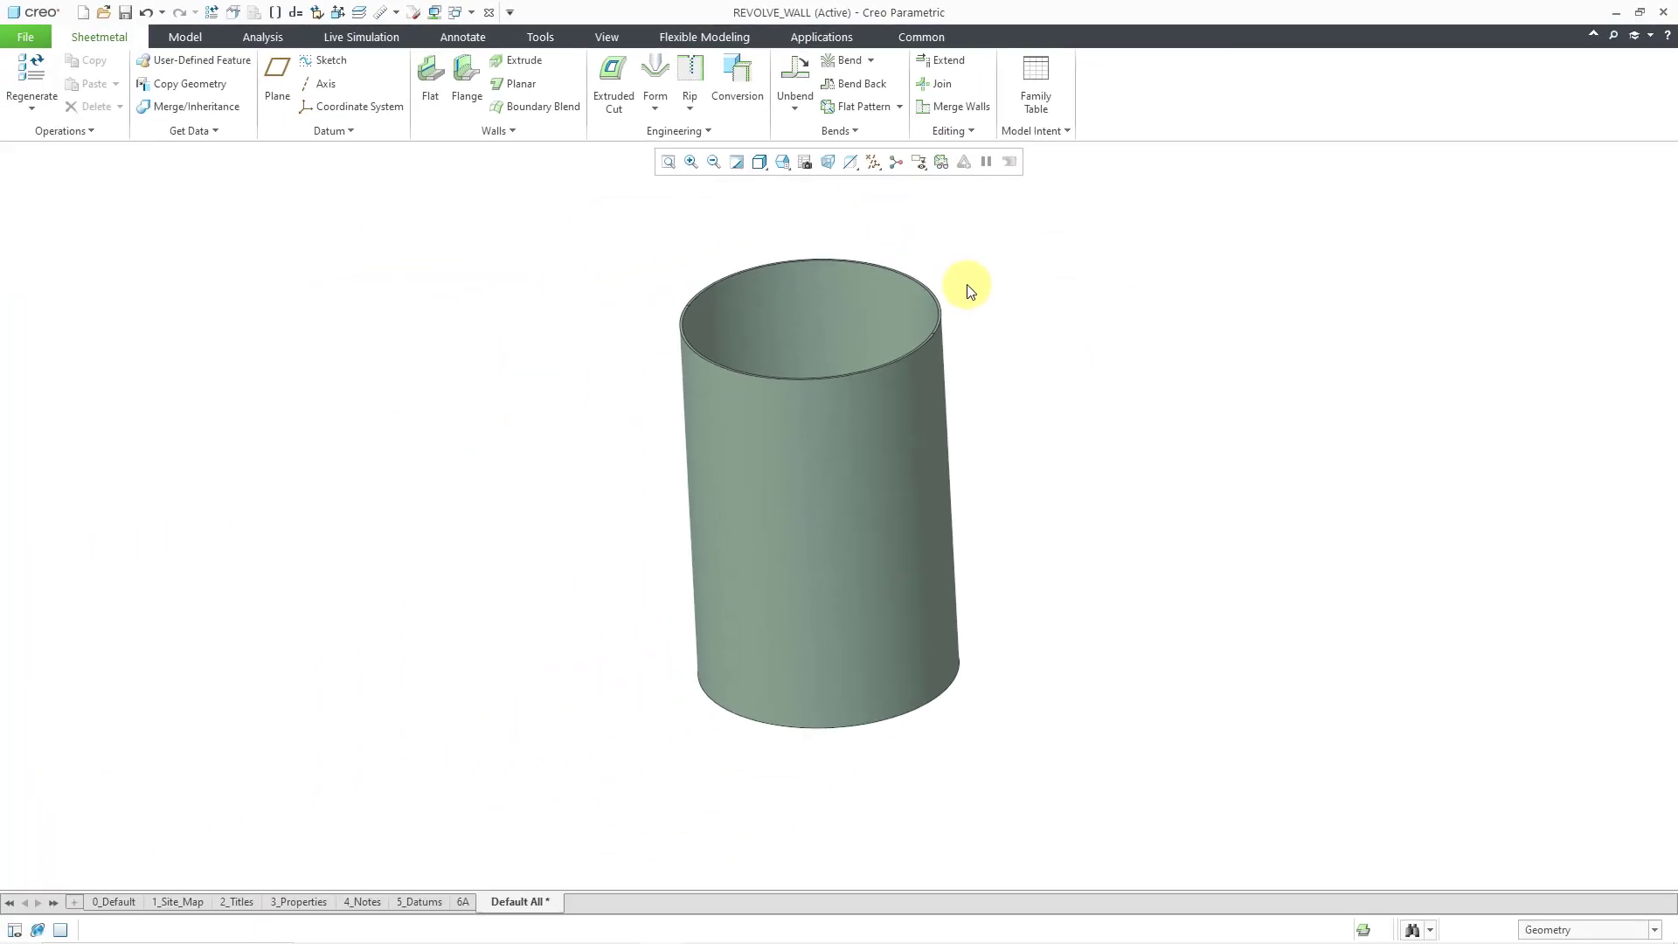
Edit the revolved wall and change its 360.0 angle dimension to 359.9
left_click(858, 304)
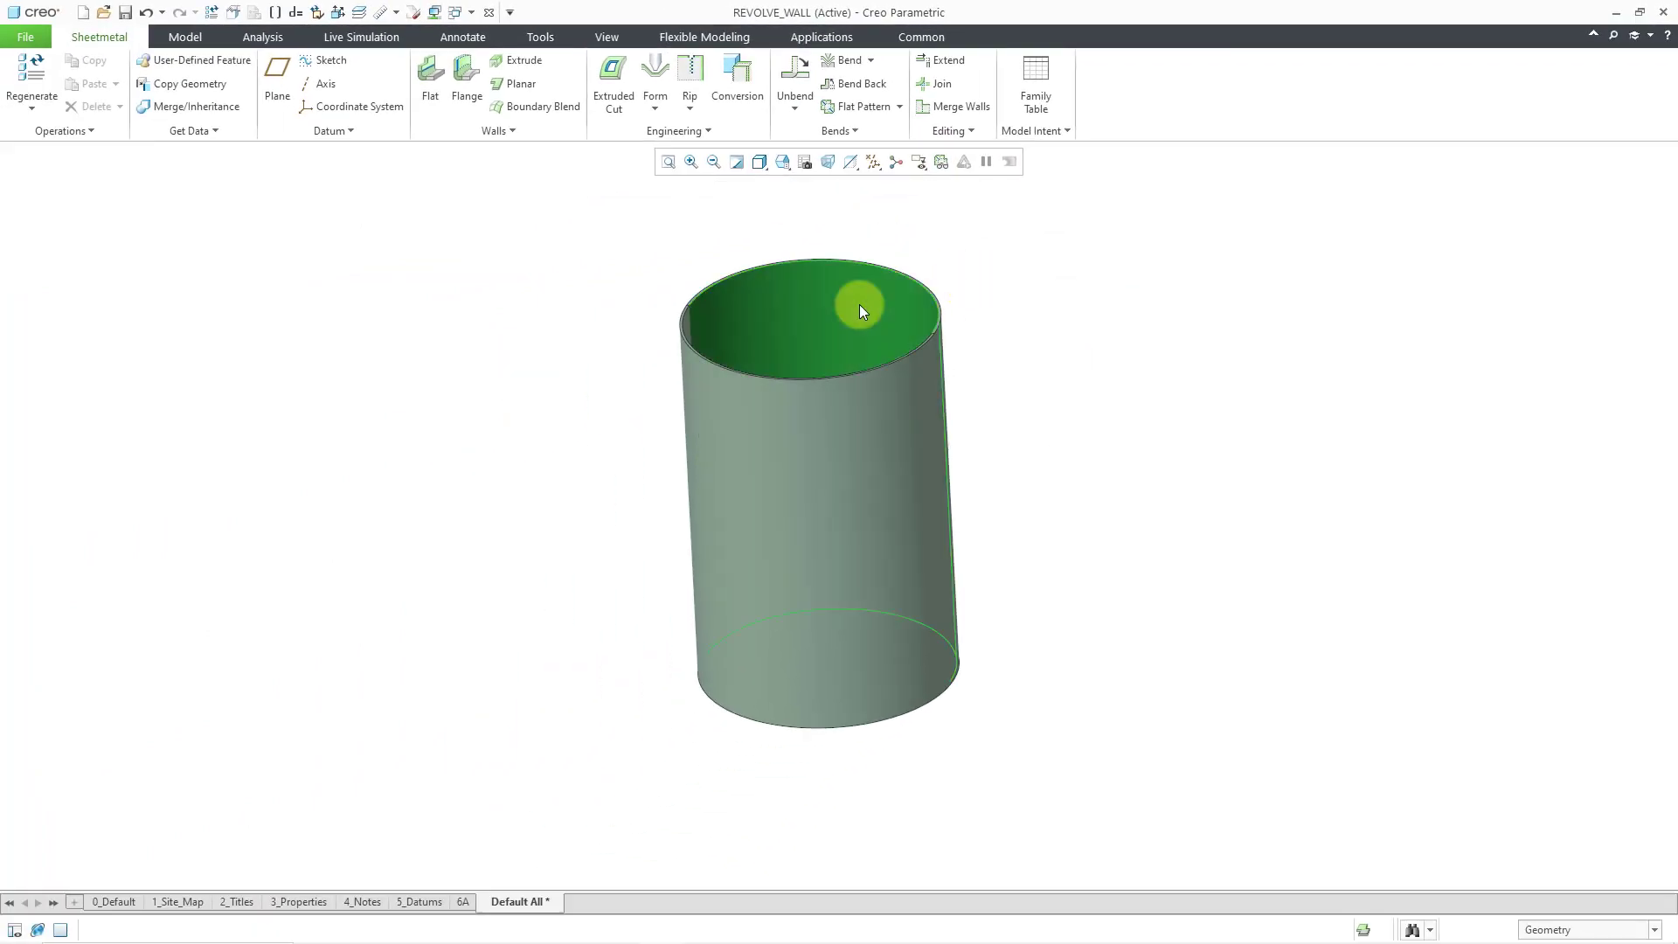
left_click(892, 200)
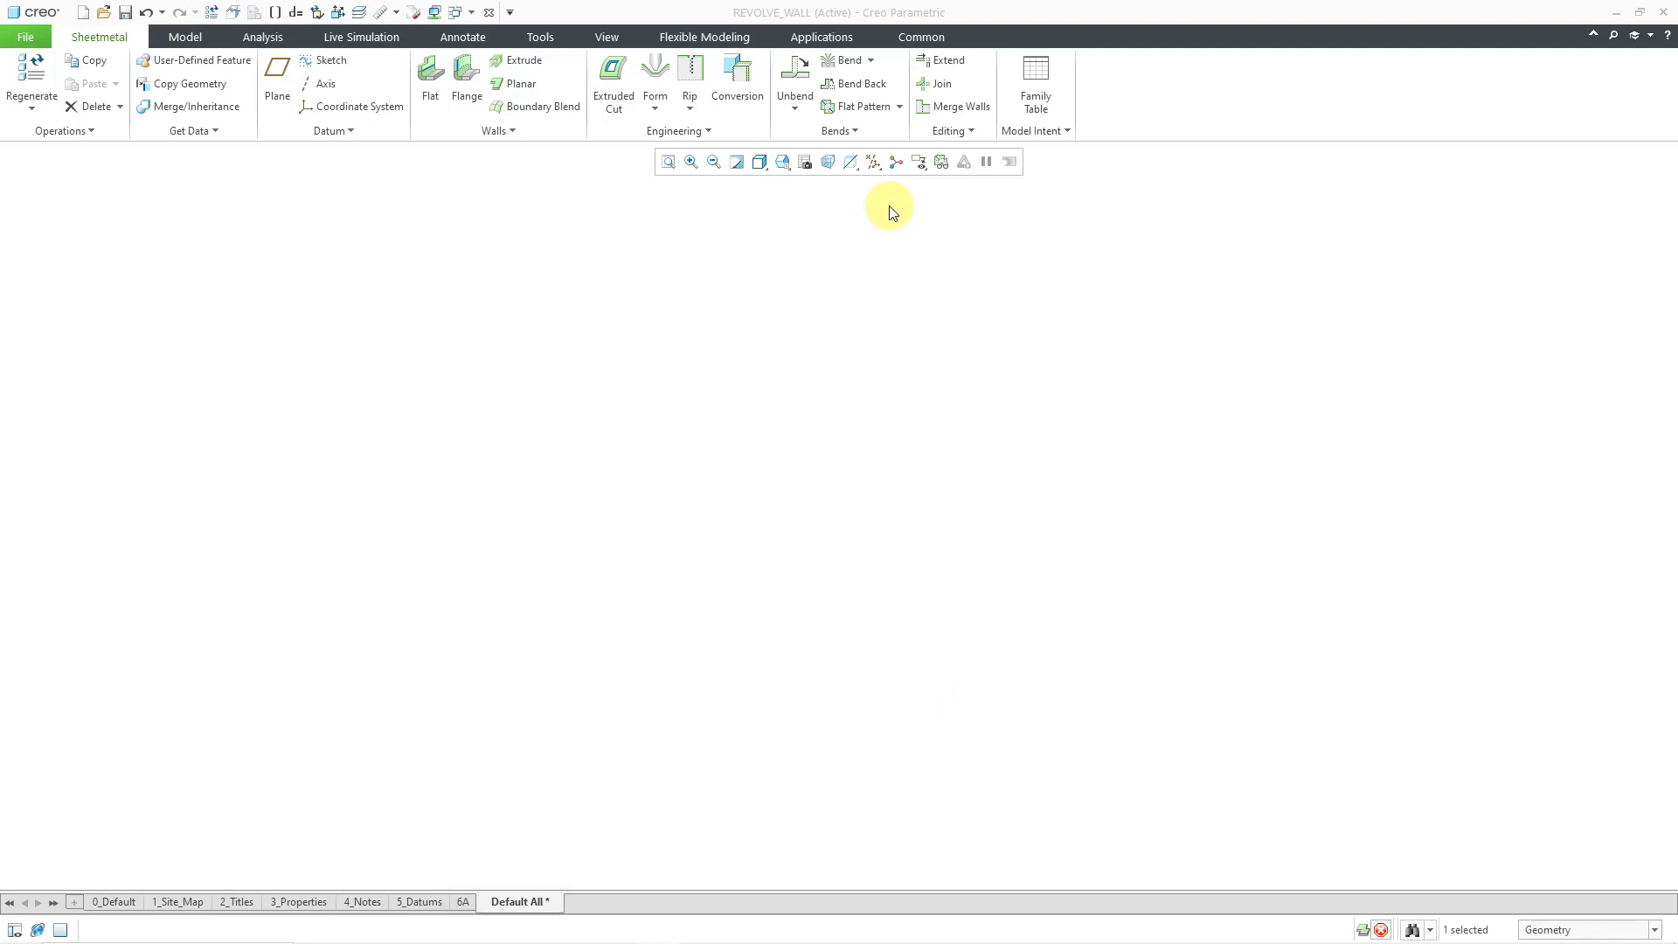
double_click(622, 481)
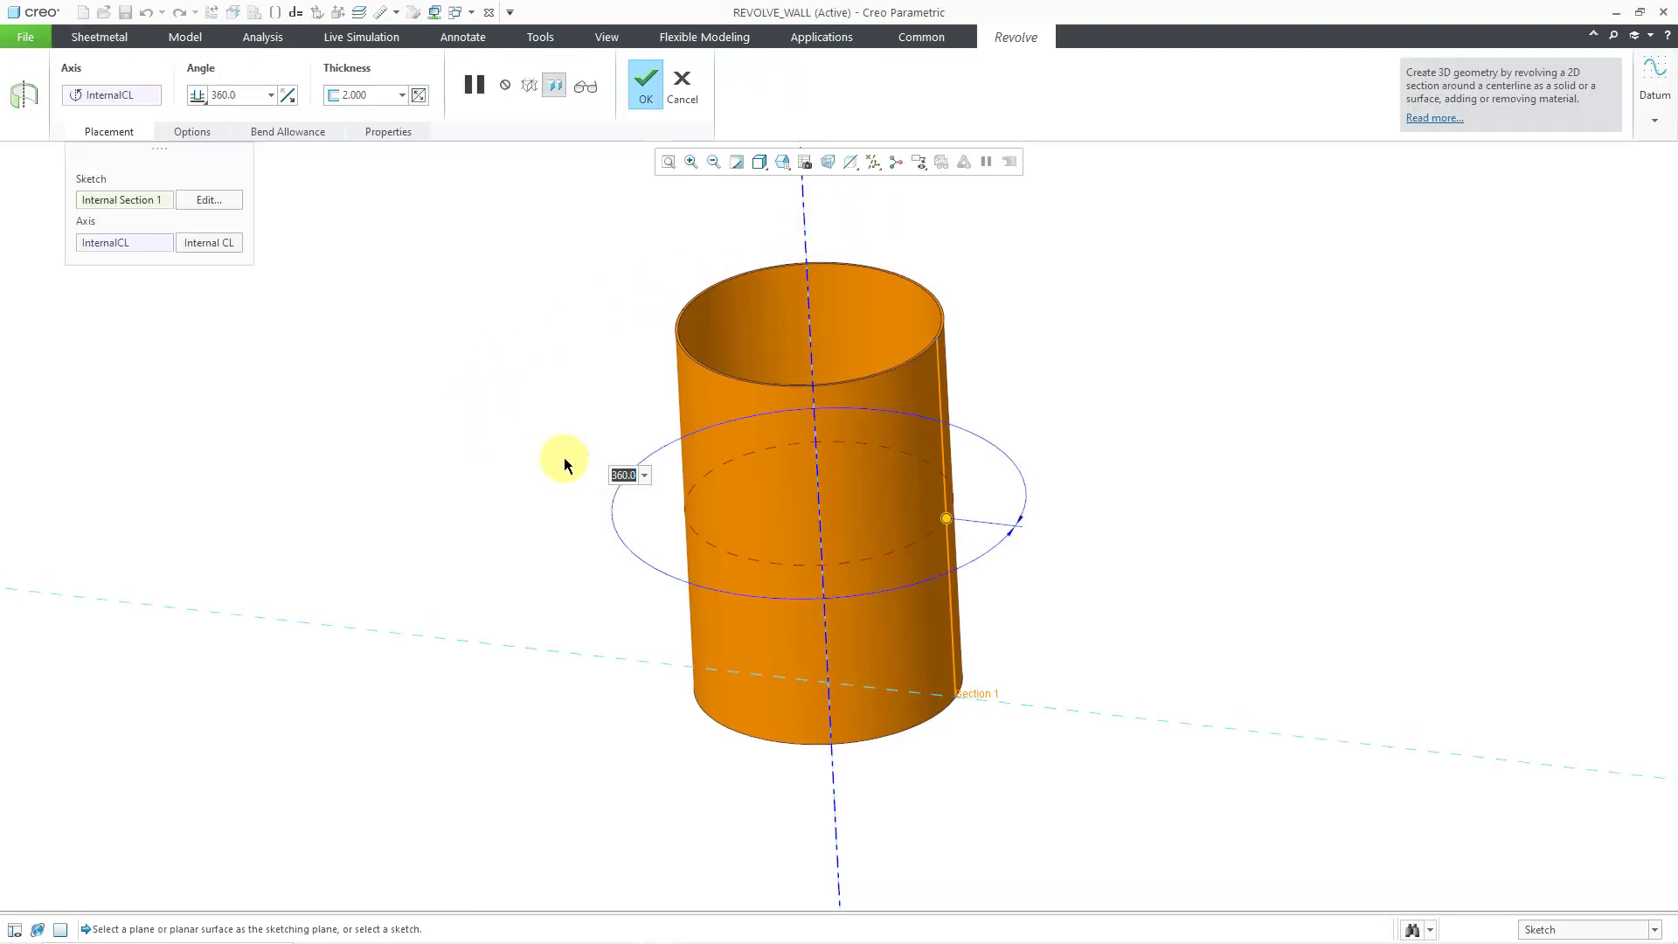
type("359.9")
key("Return")
middle_click(993, 372)
scroll(992, 371, "up", 6)
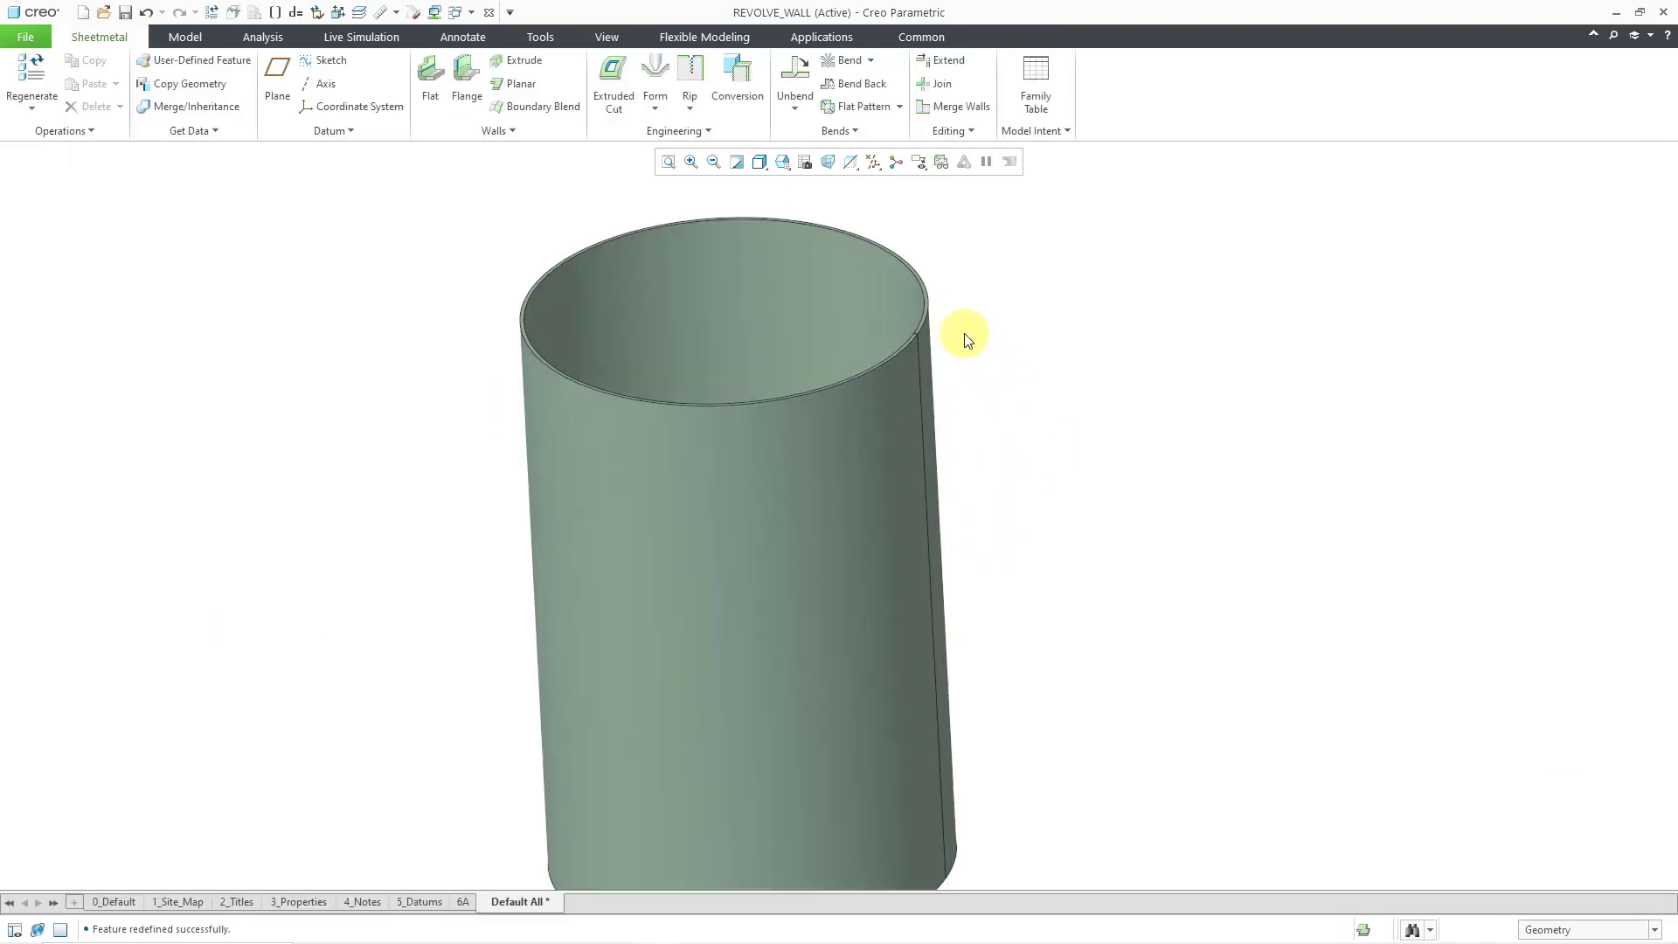
scroll(903, 349, "up", 2)
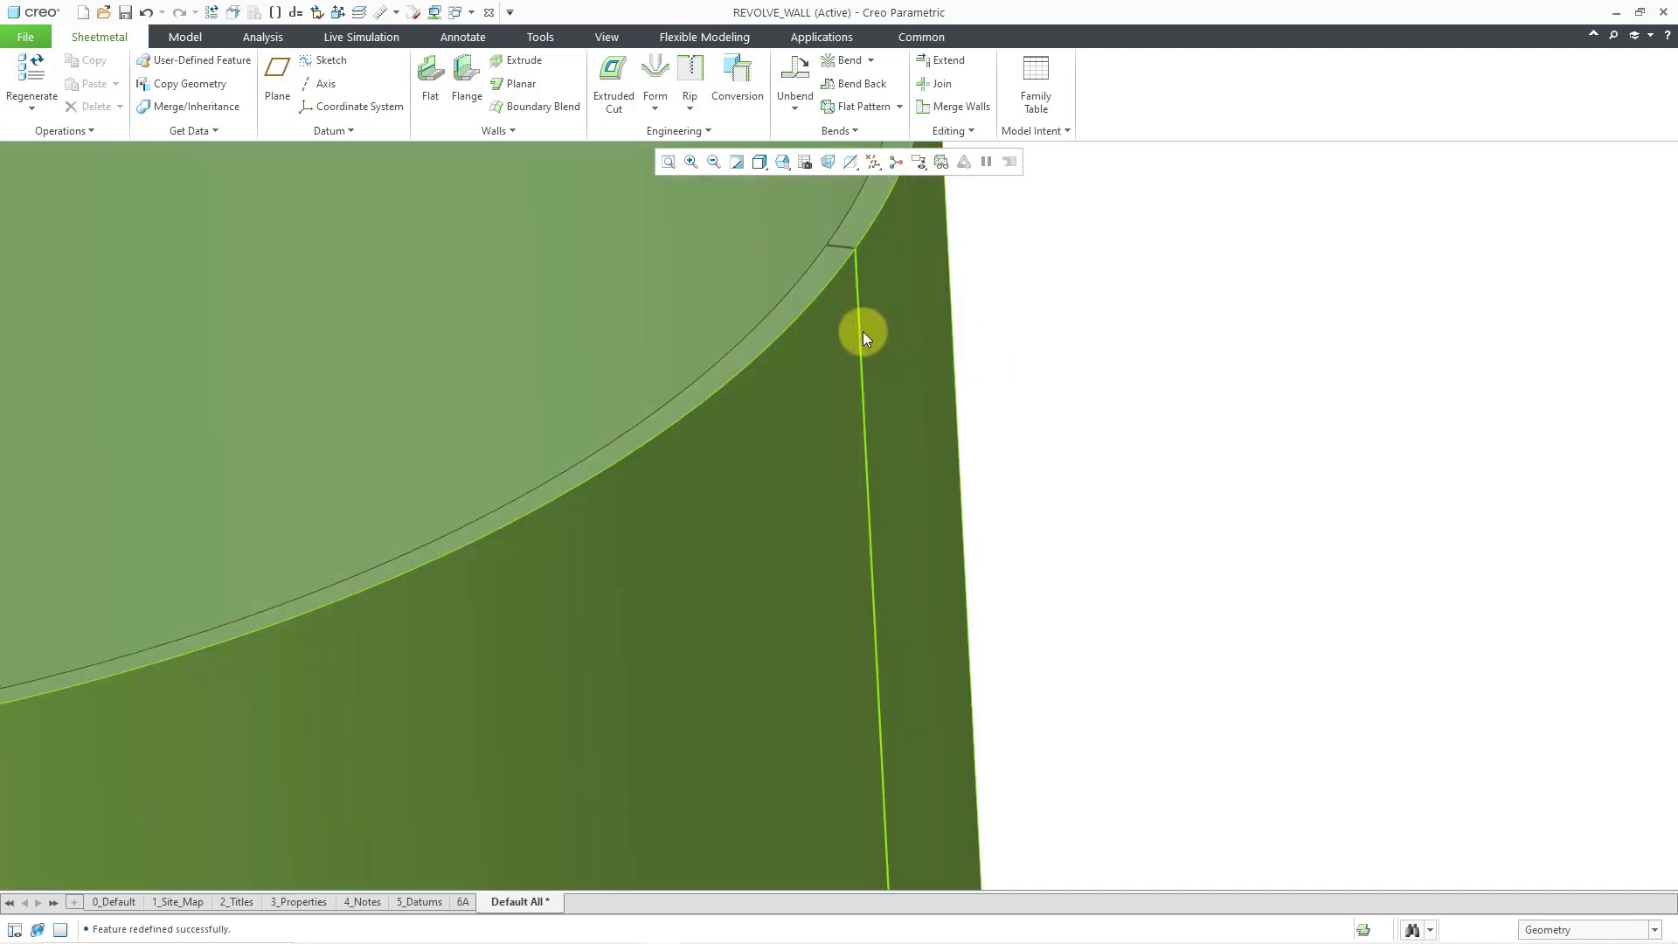
scroll(1154, 352, "down", 3)
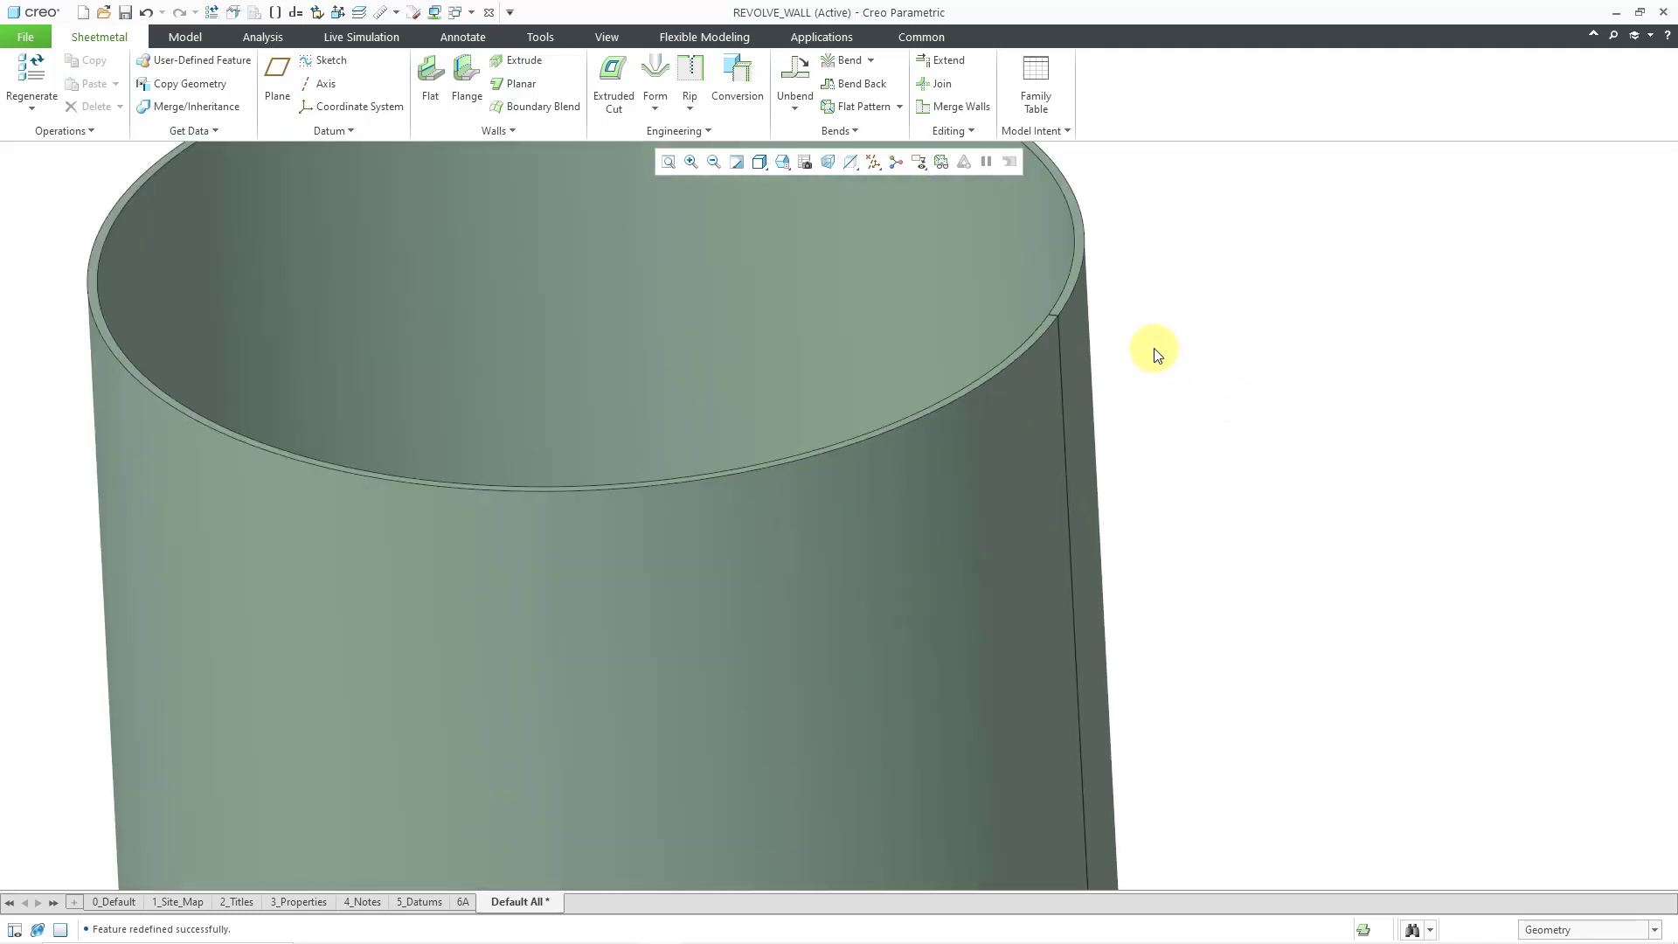
scroll(1153, 352, "down", 3)
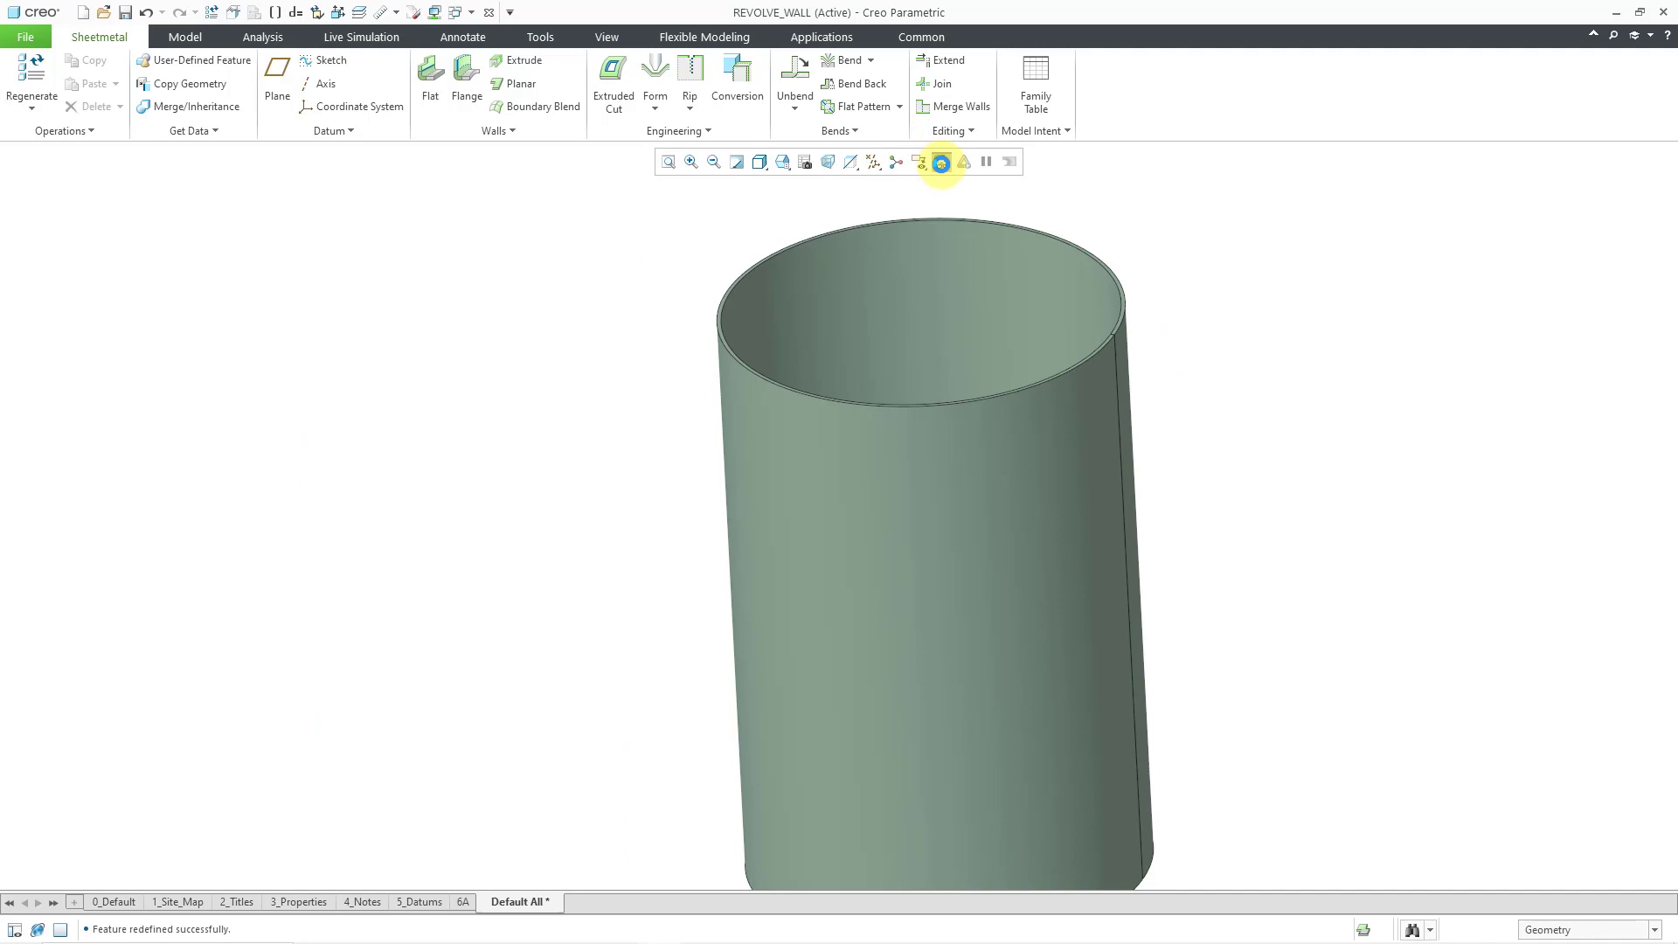
left_click(940, 163)
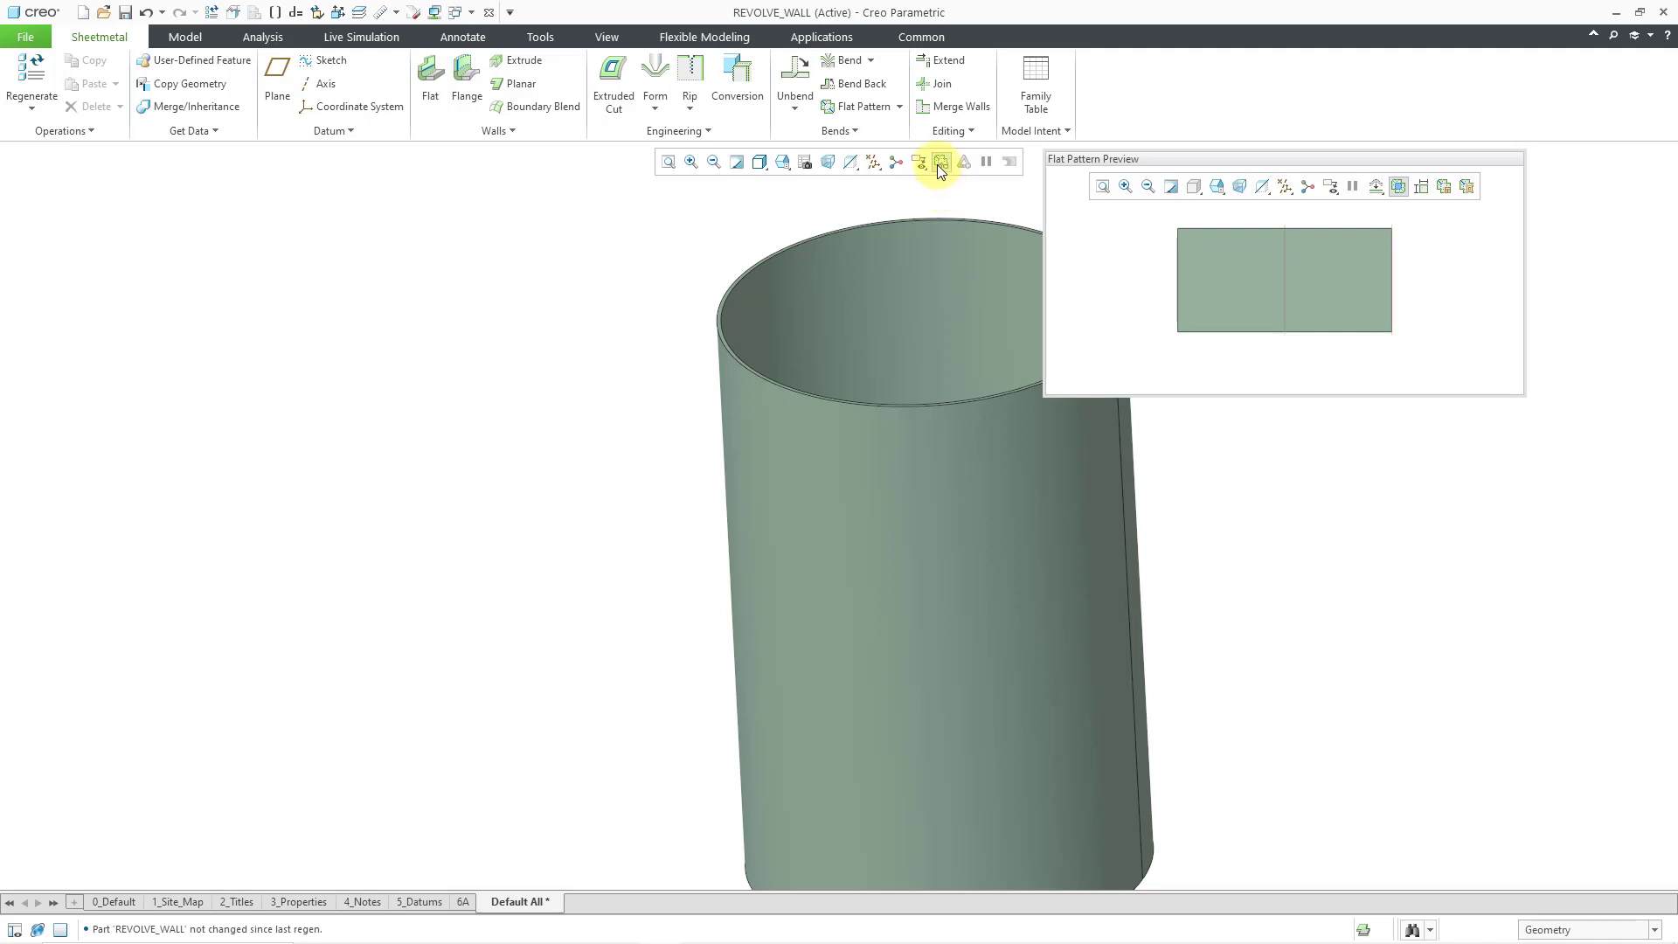
left_click(942, 165)
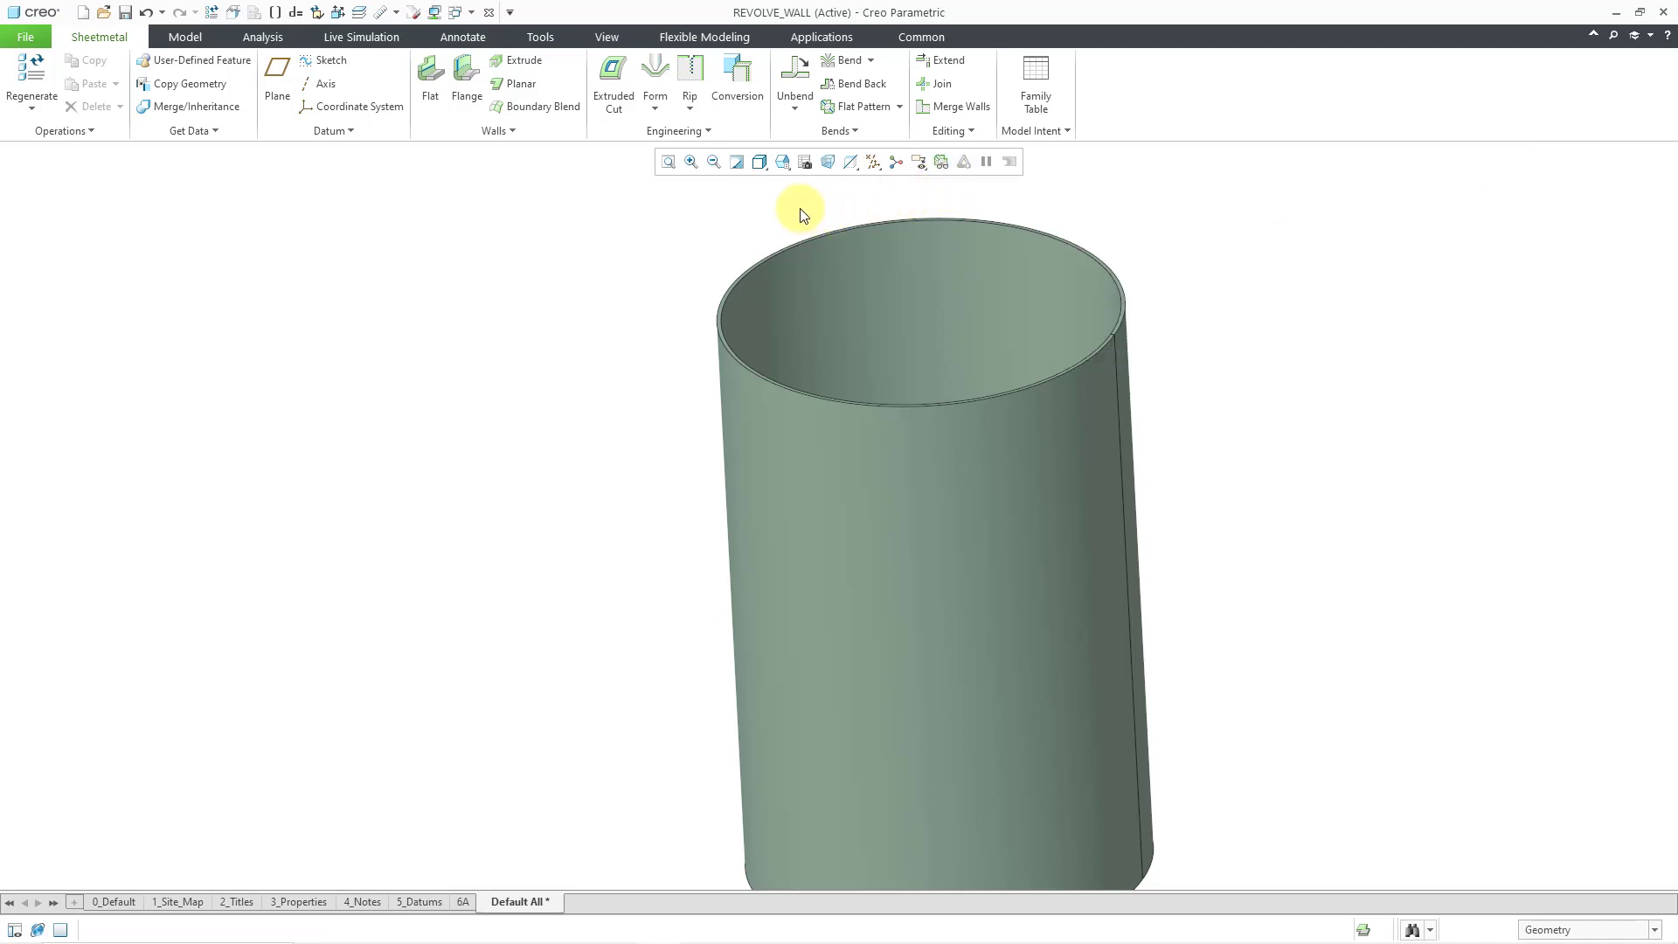
Edit the revolved wall, change its 359.9 angle back to 360, and confirm
left_click(910, 271)
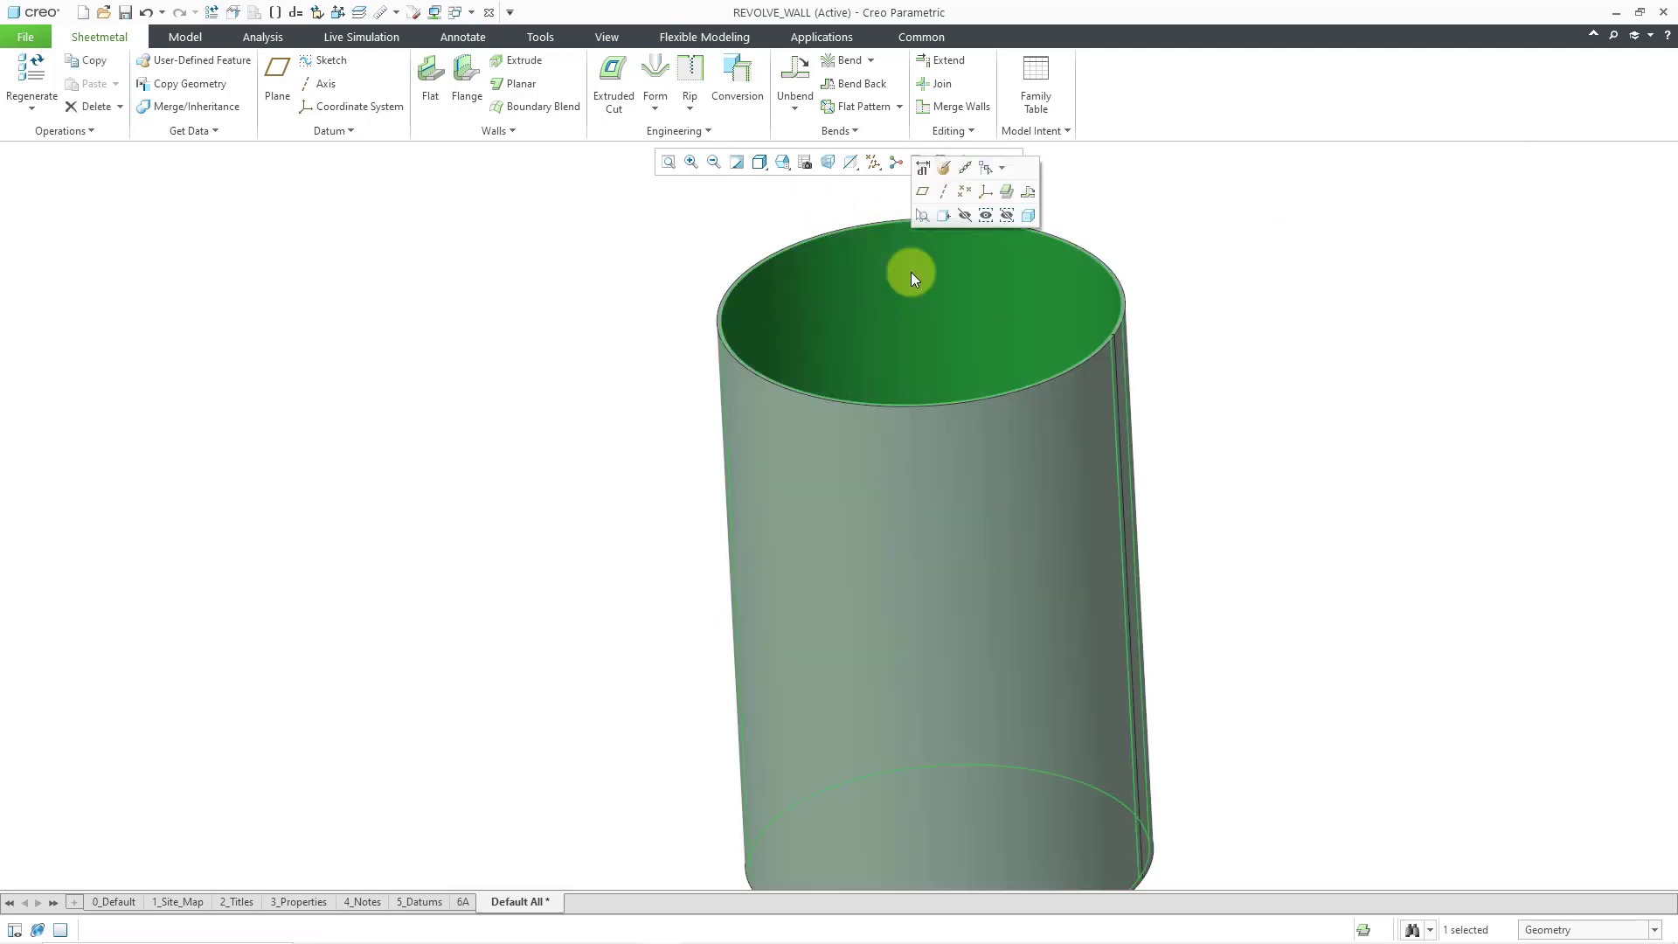
left_click(943, 169)
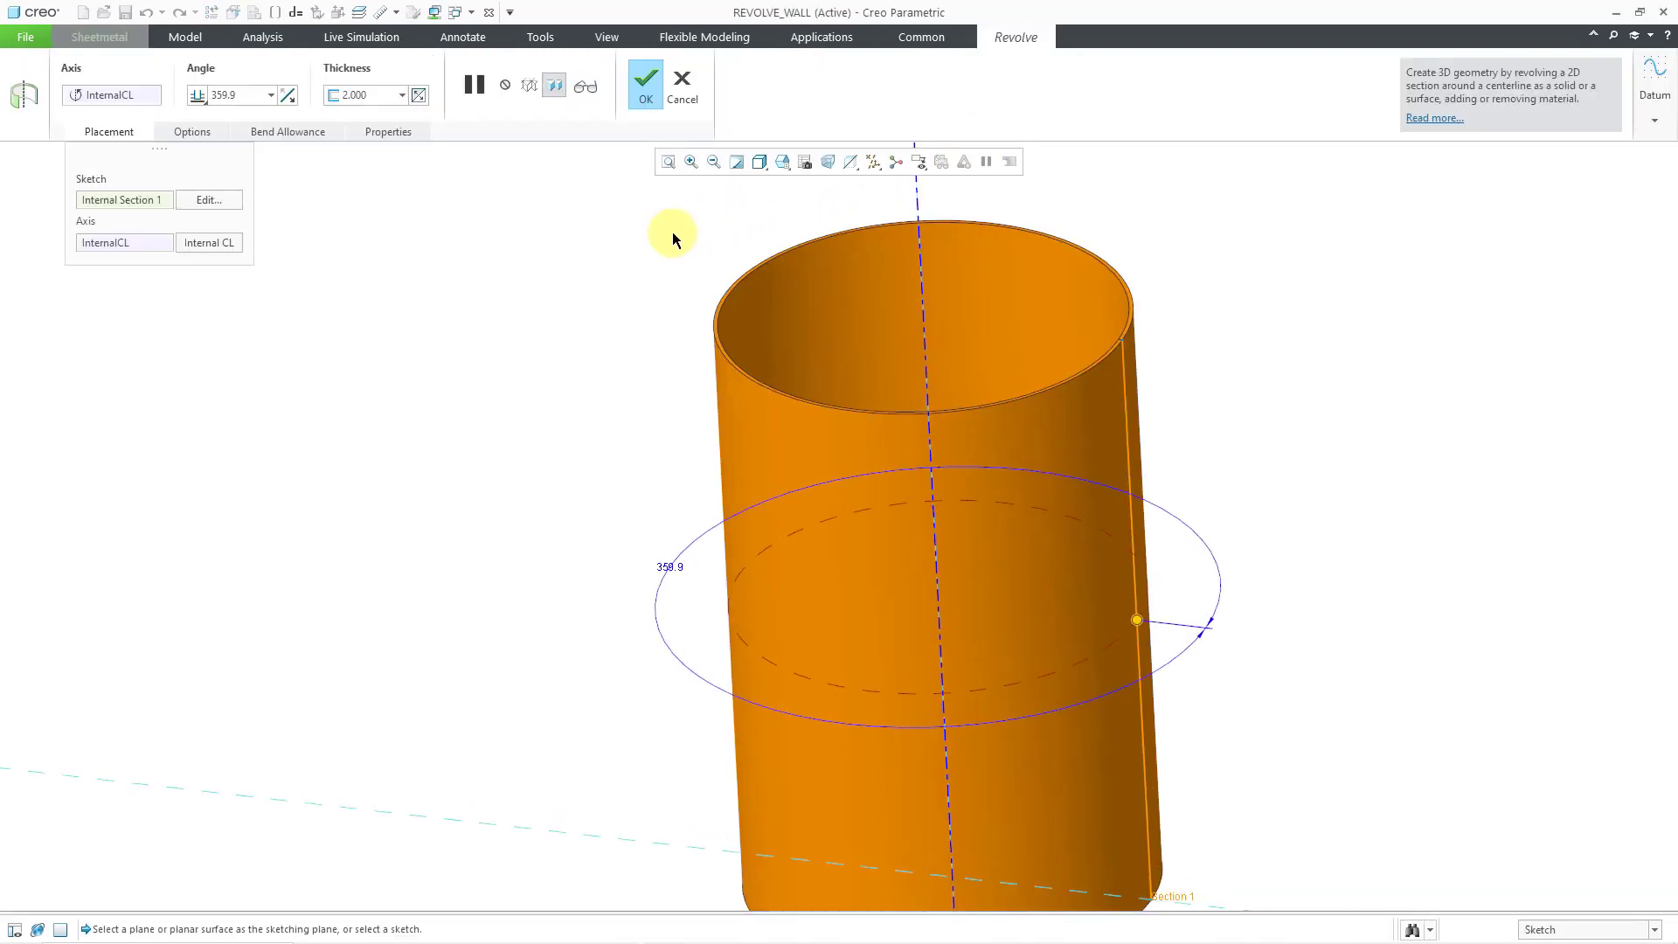
double_click(673, 569)
type("360")
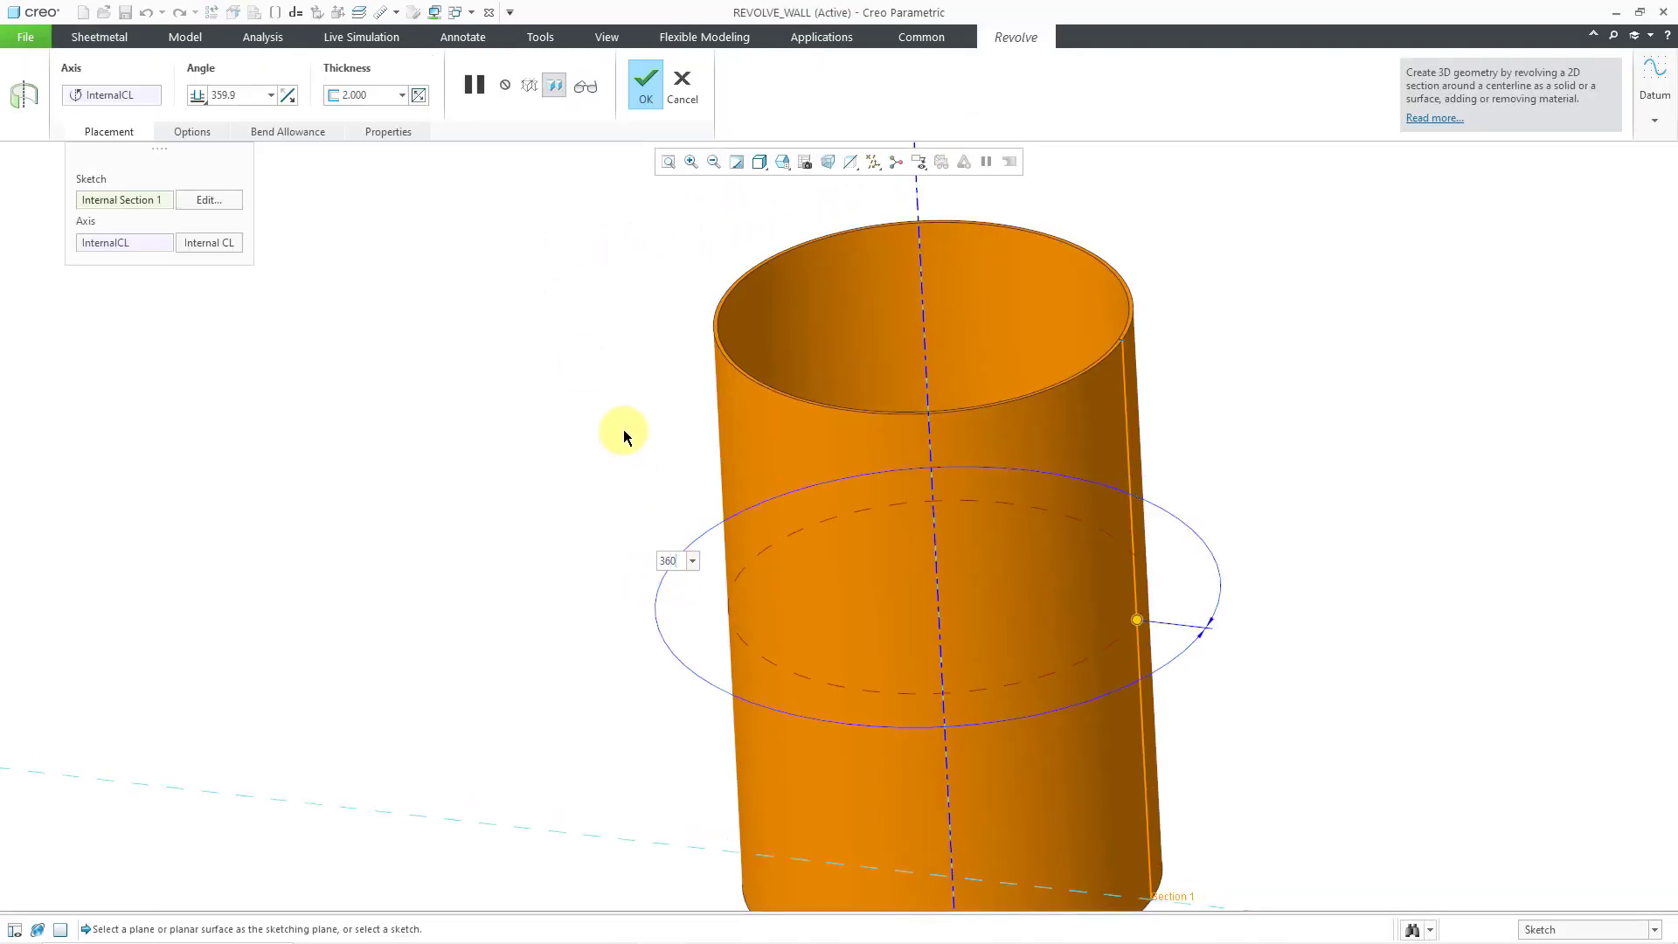
key("Return")
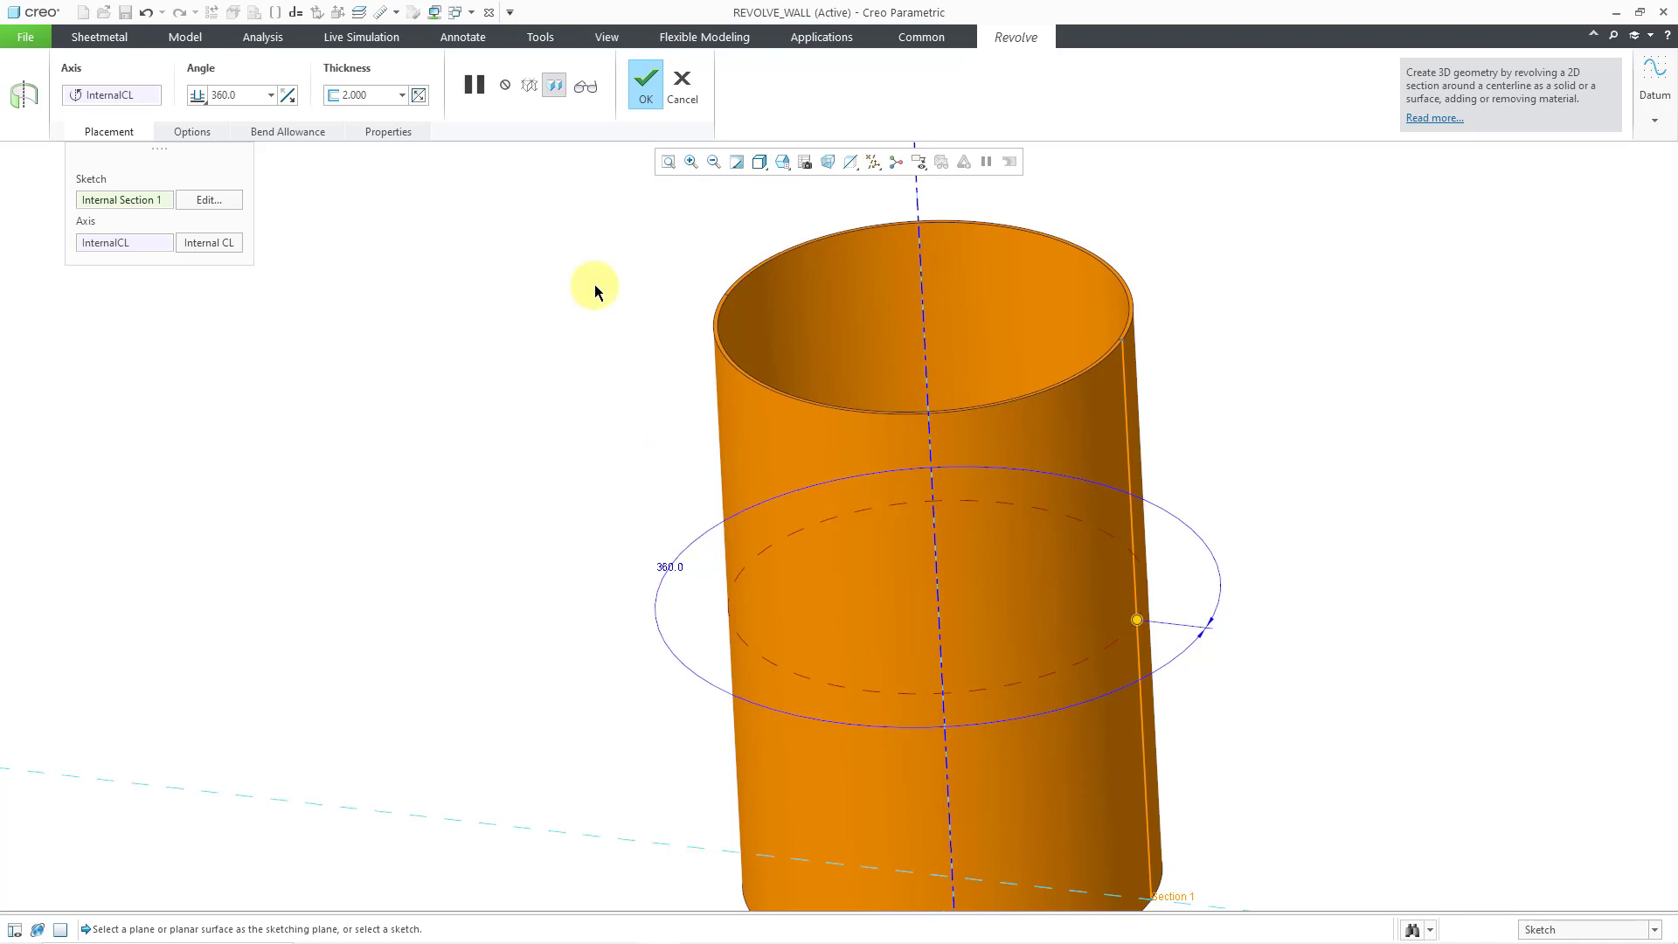
left_click(646, 86)
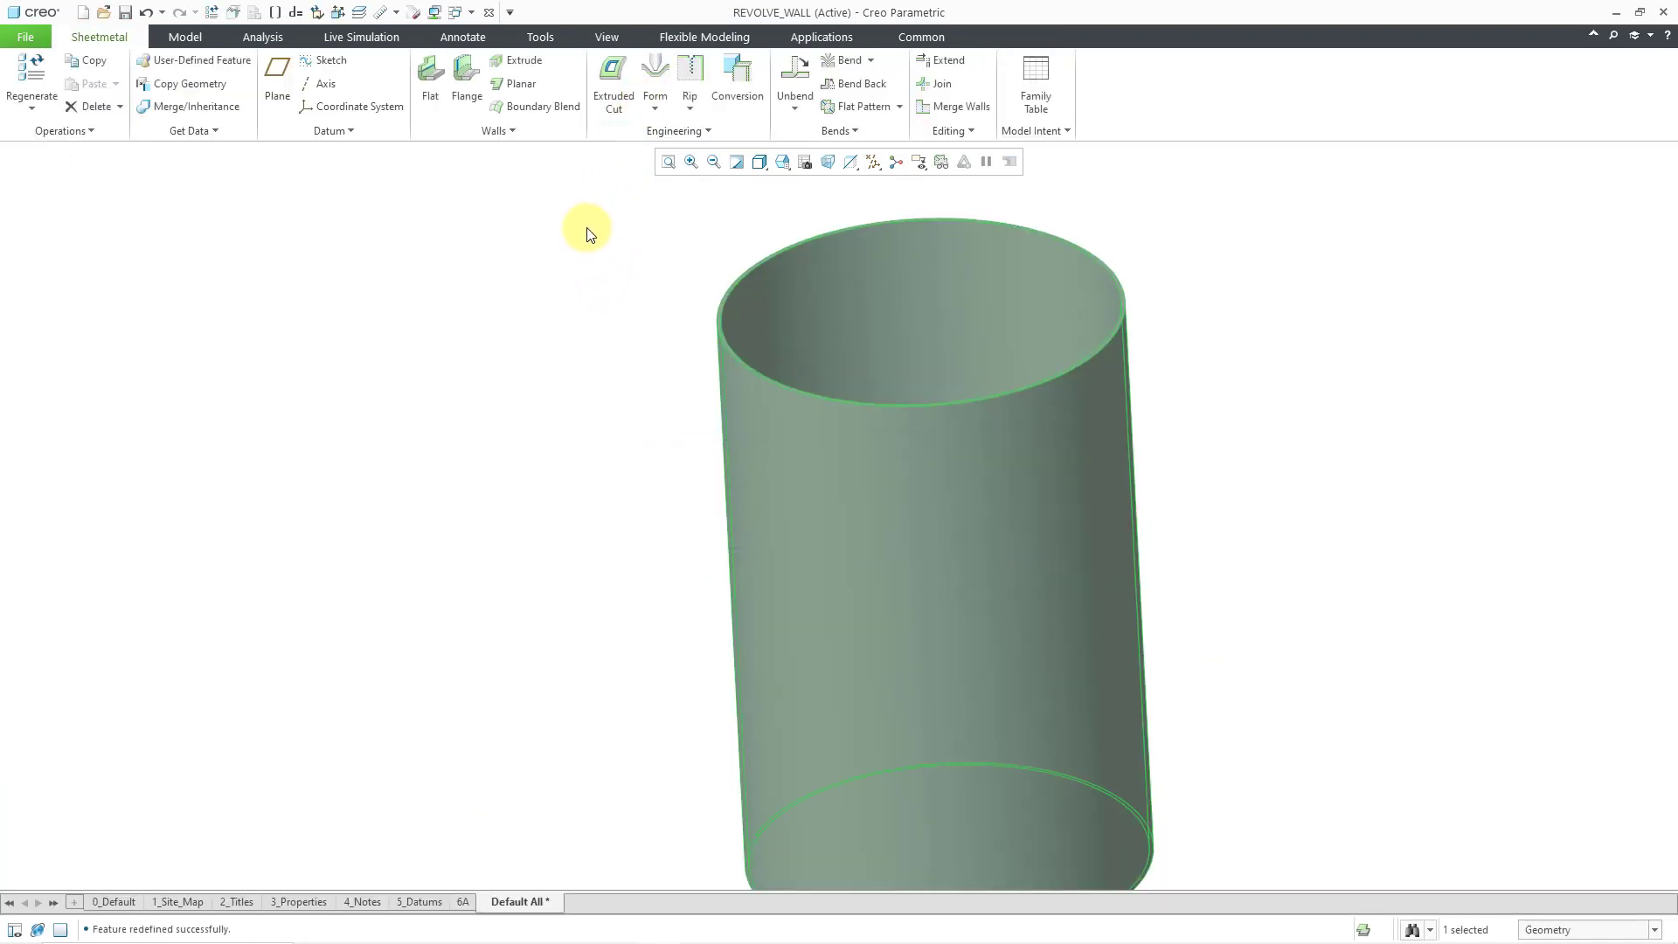
Start a Sketched Rip, show the datum planes again, and sketch on the FRONT plane
scroll(586, 236, "down", 2)
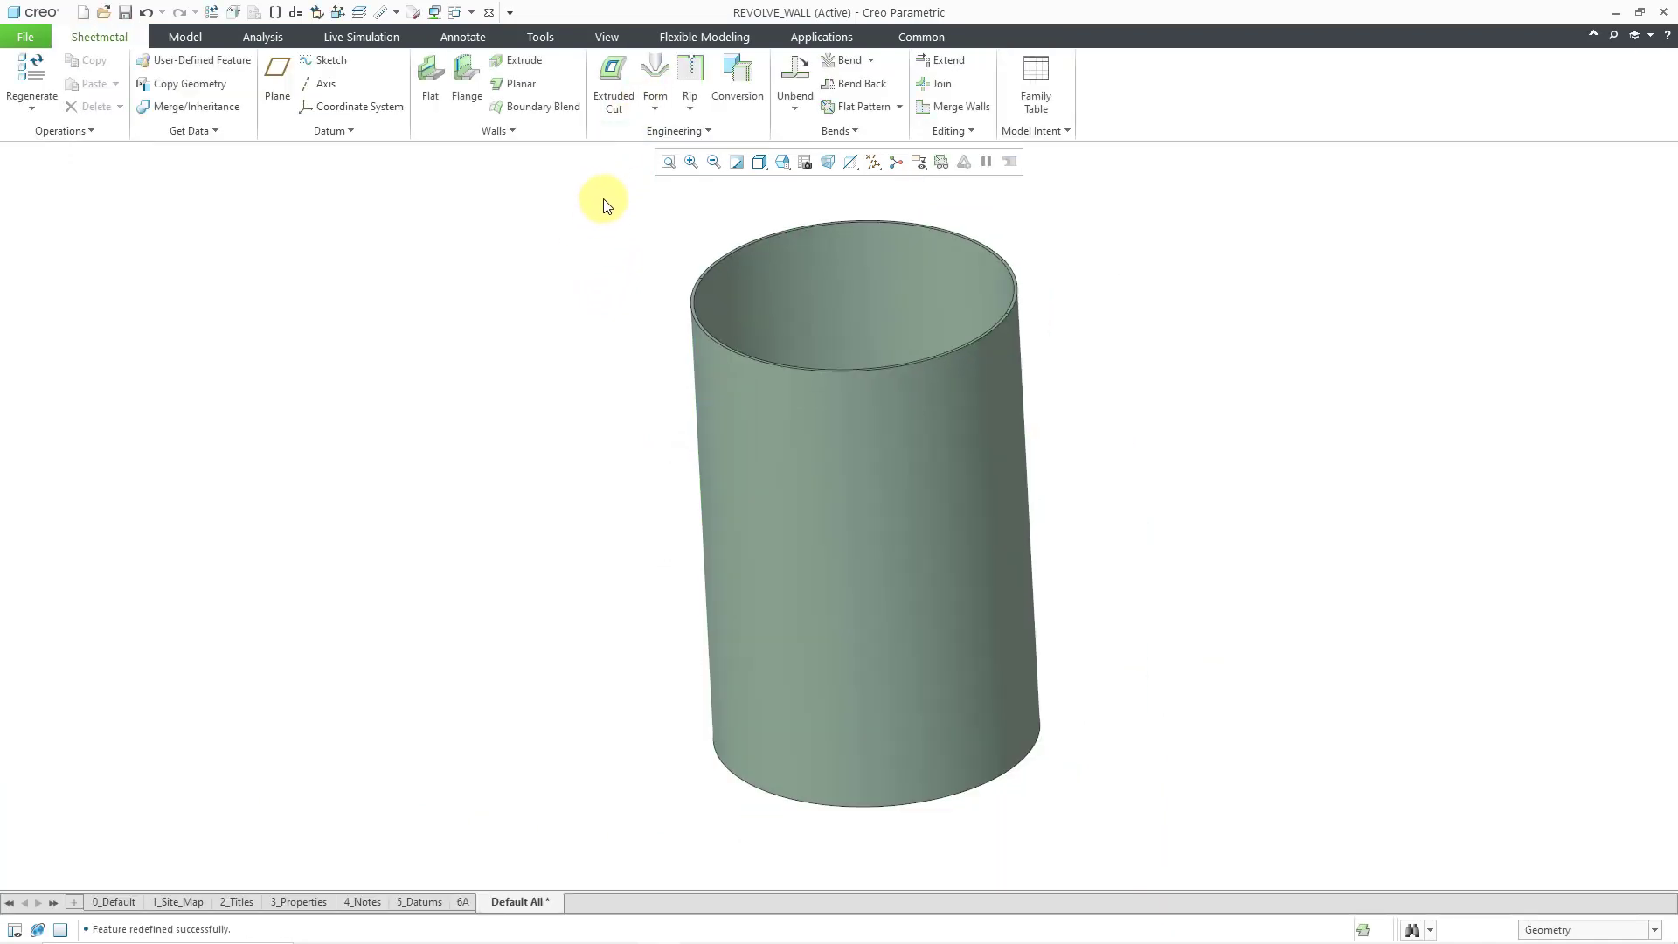
left_click(692, 109)
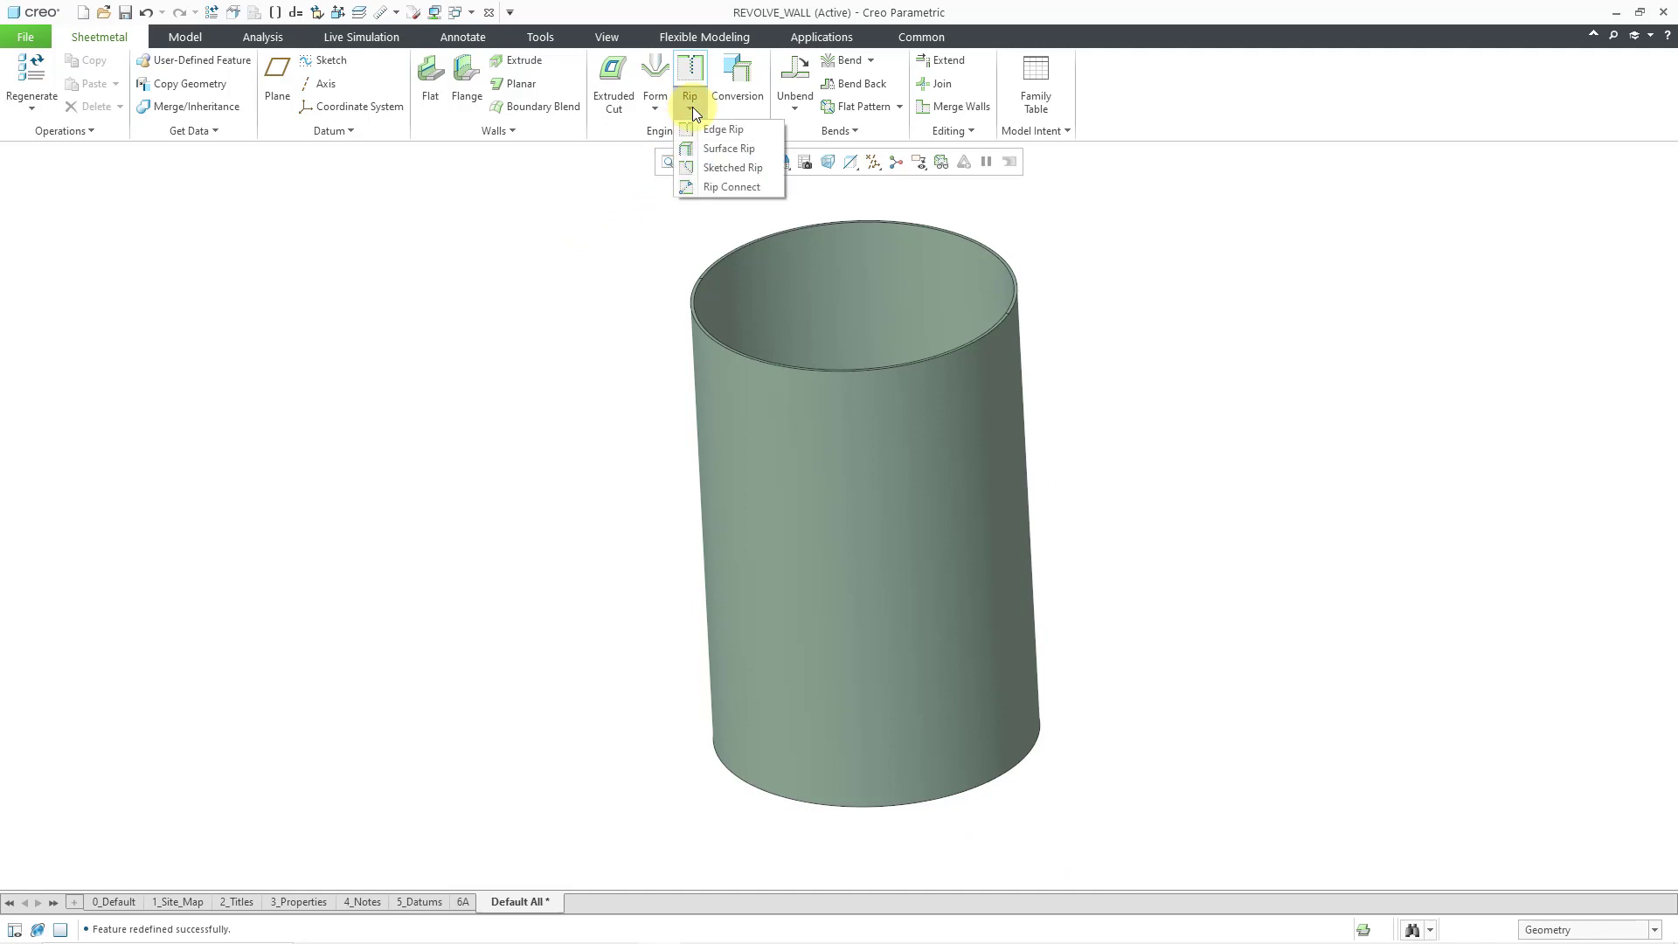
left_click(736, 168)
left_click(875, 163)
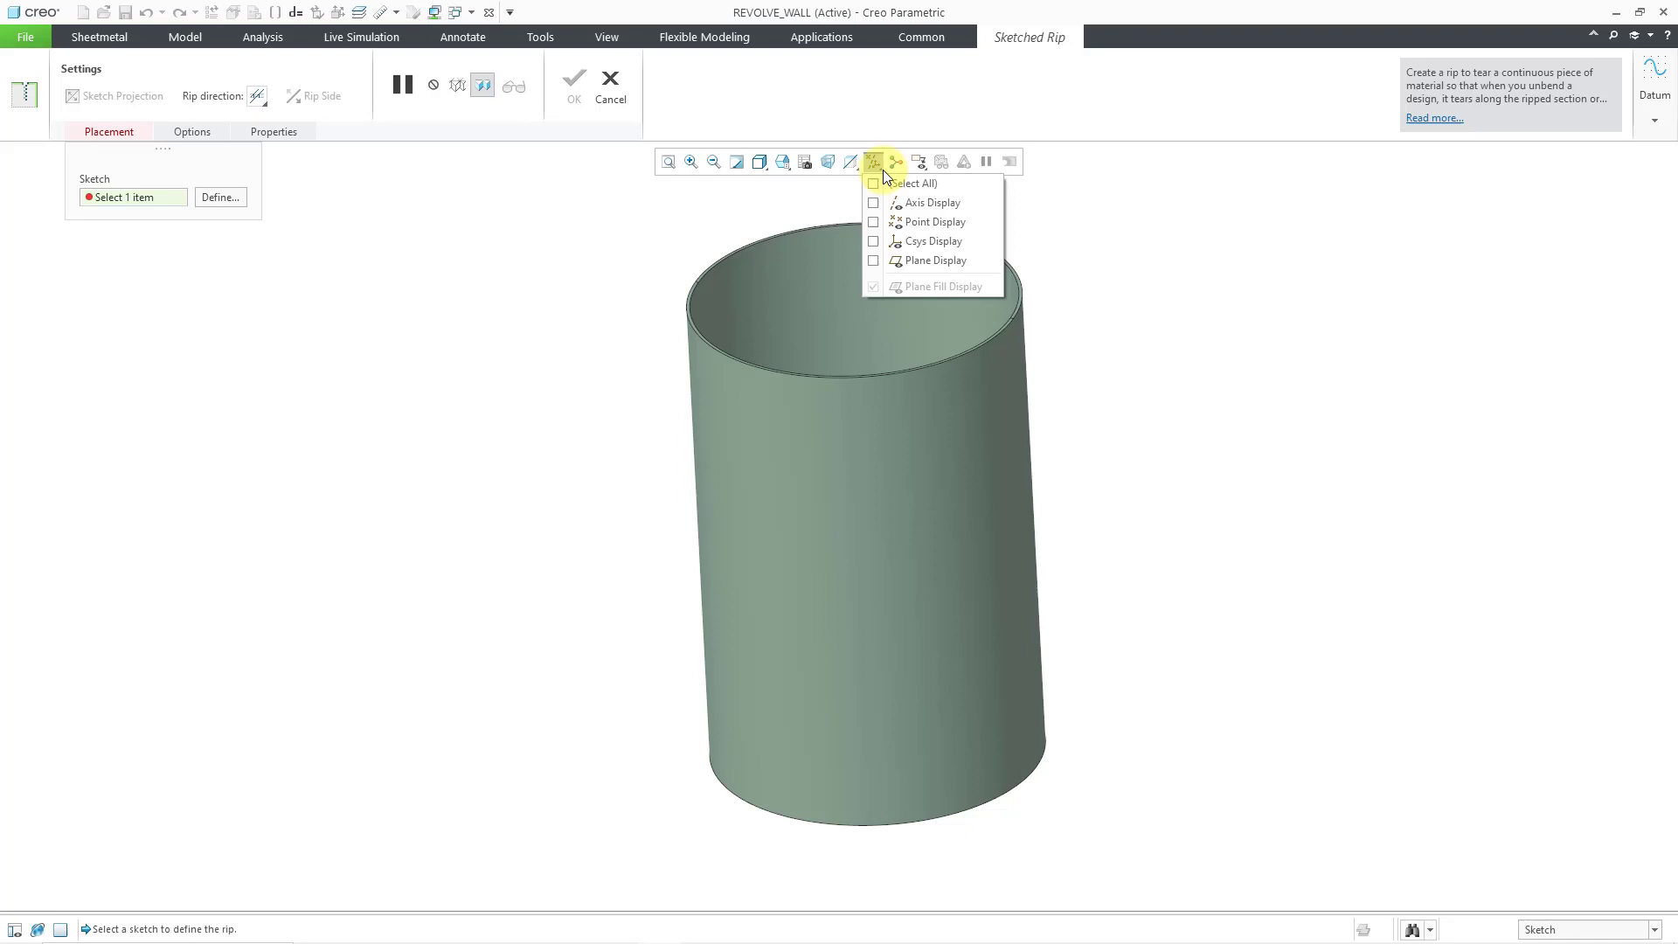
left_click(965, 260)
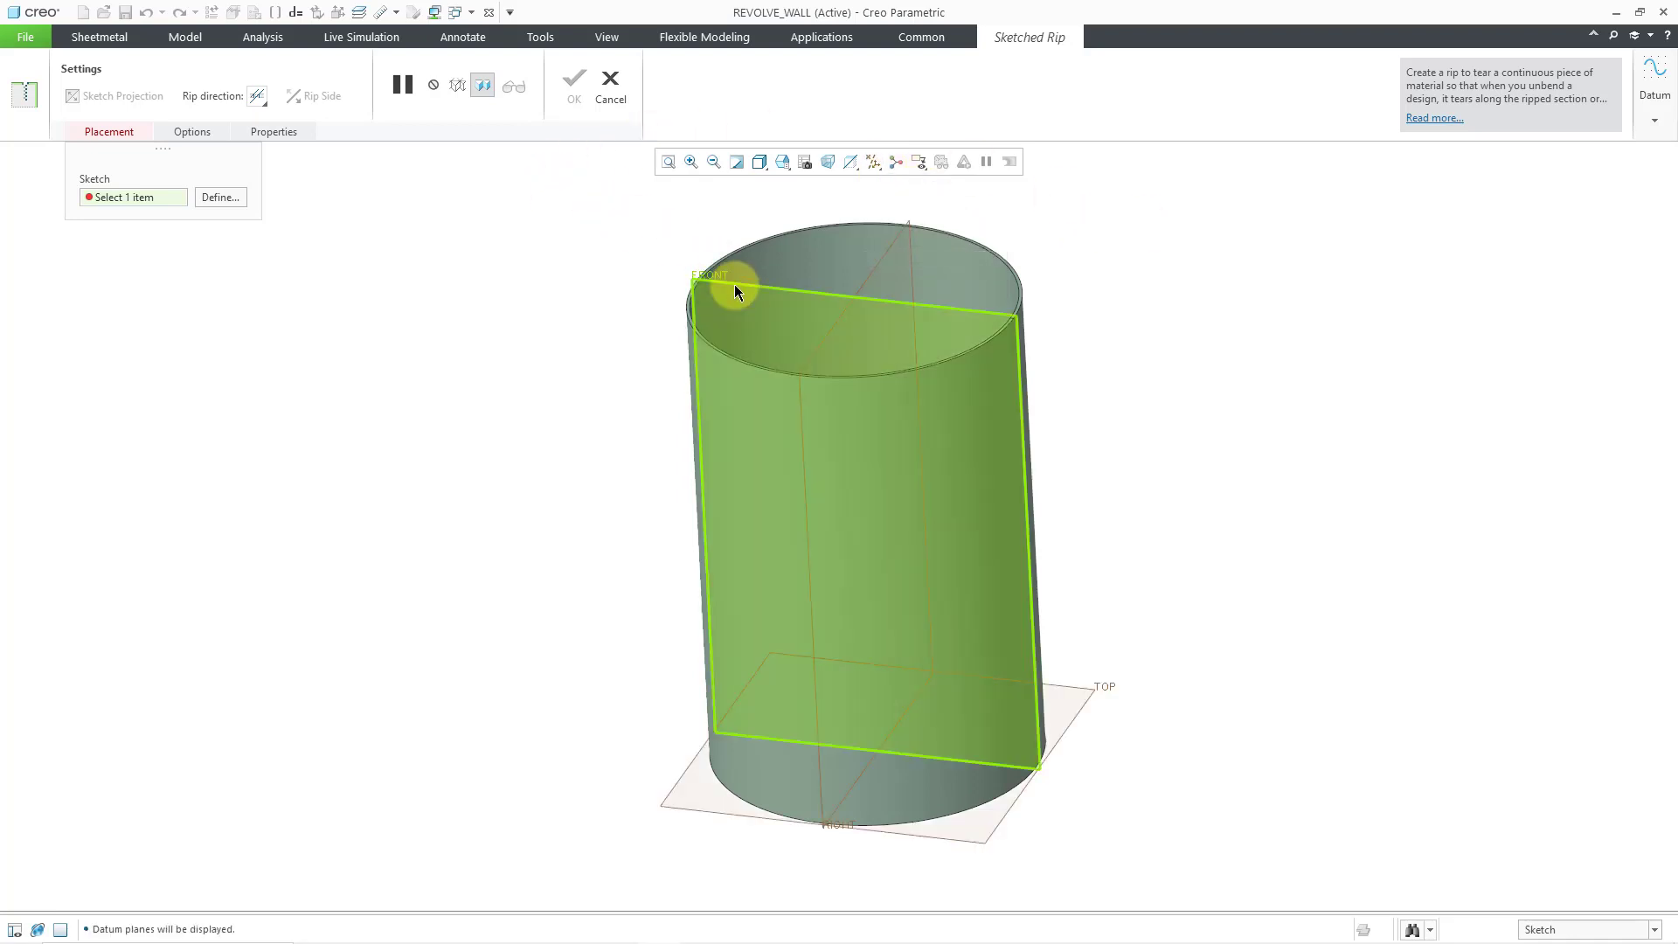
left_click(768, 287)
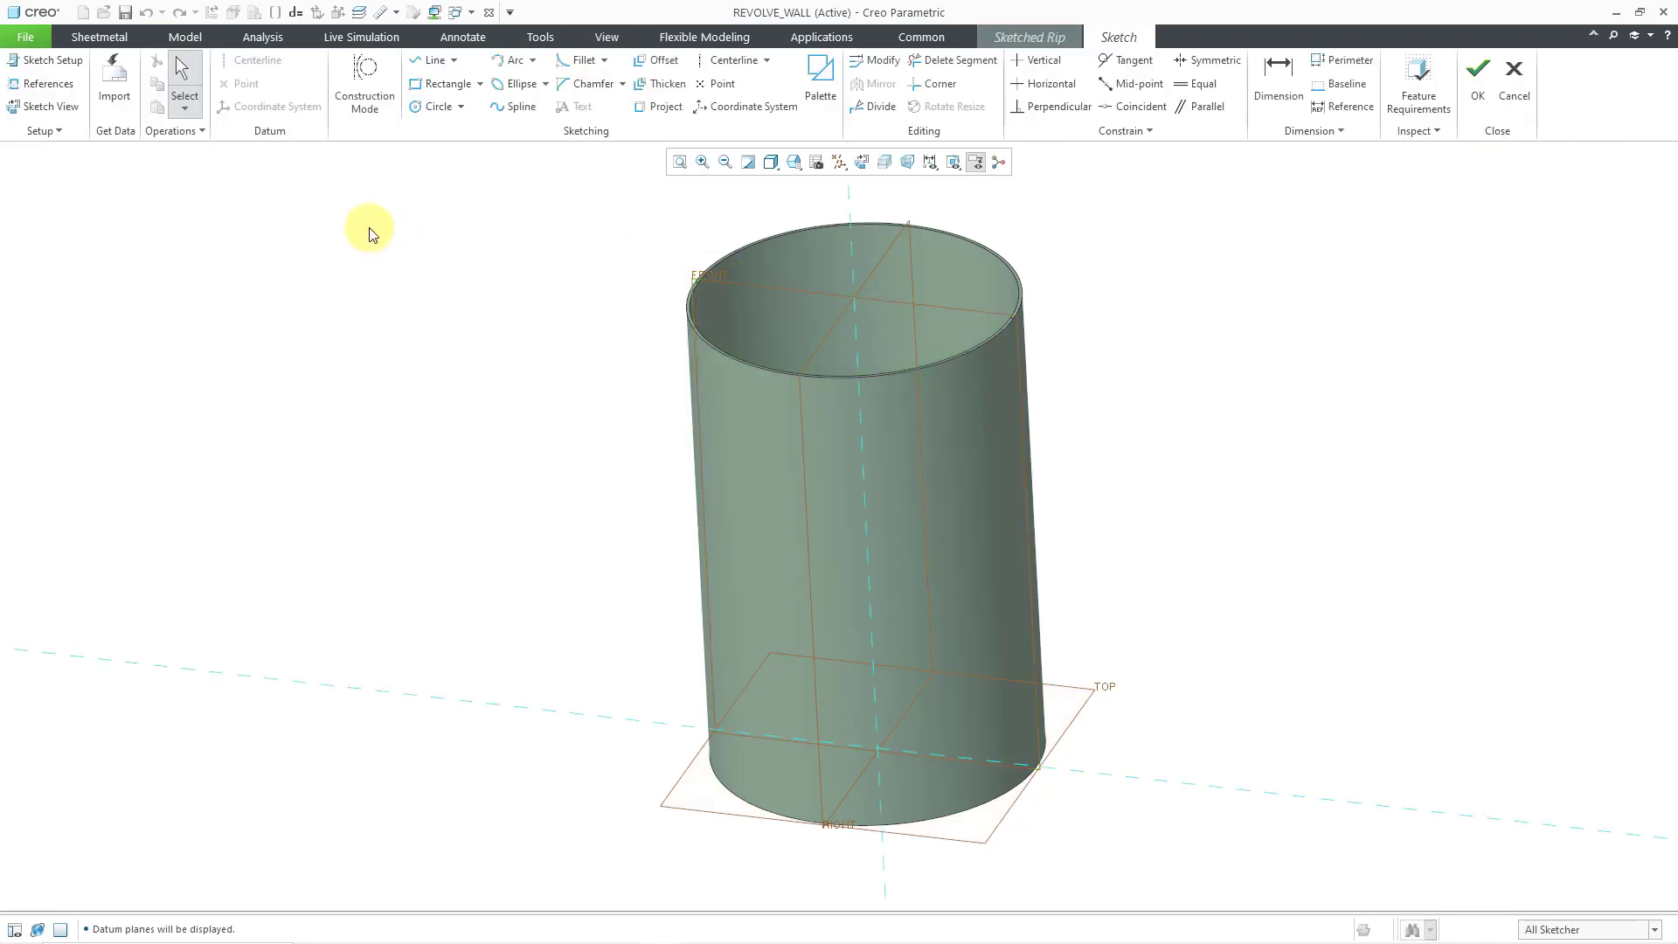
Add the cylinder surface as a reference for the rip sketch
right_click(369, 234)
left_click(387, 289)
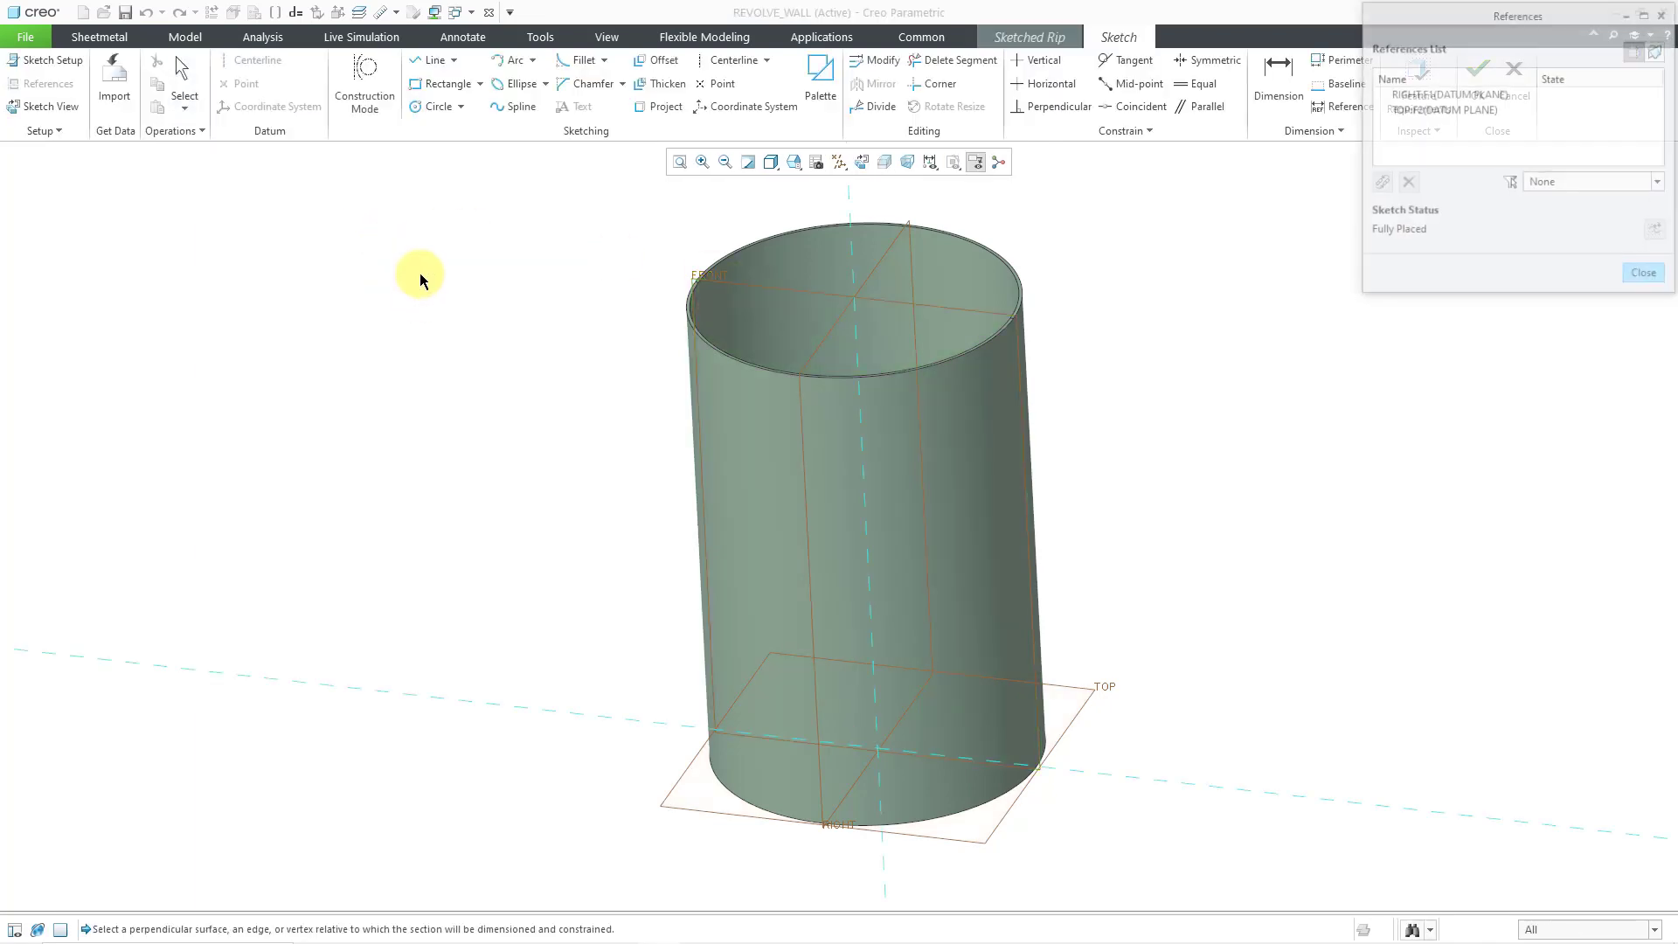
scroll(790, 370, "up", 5)
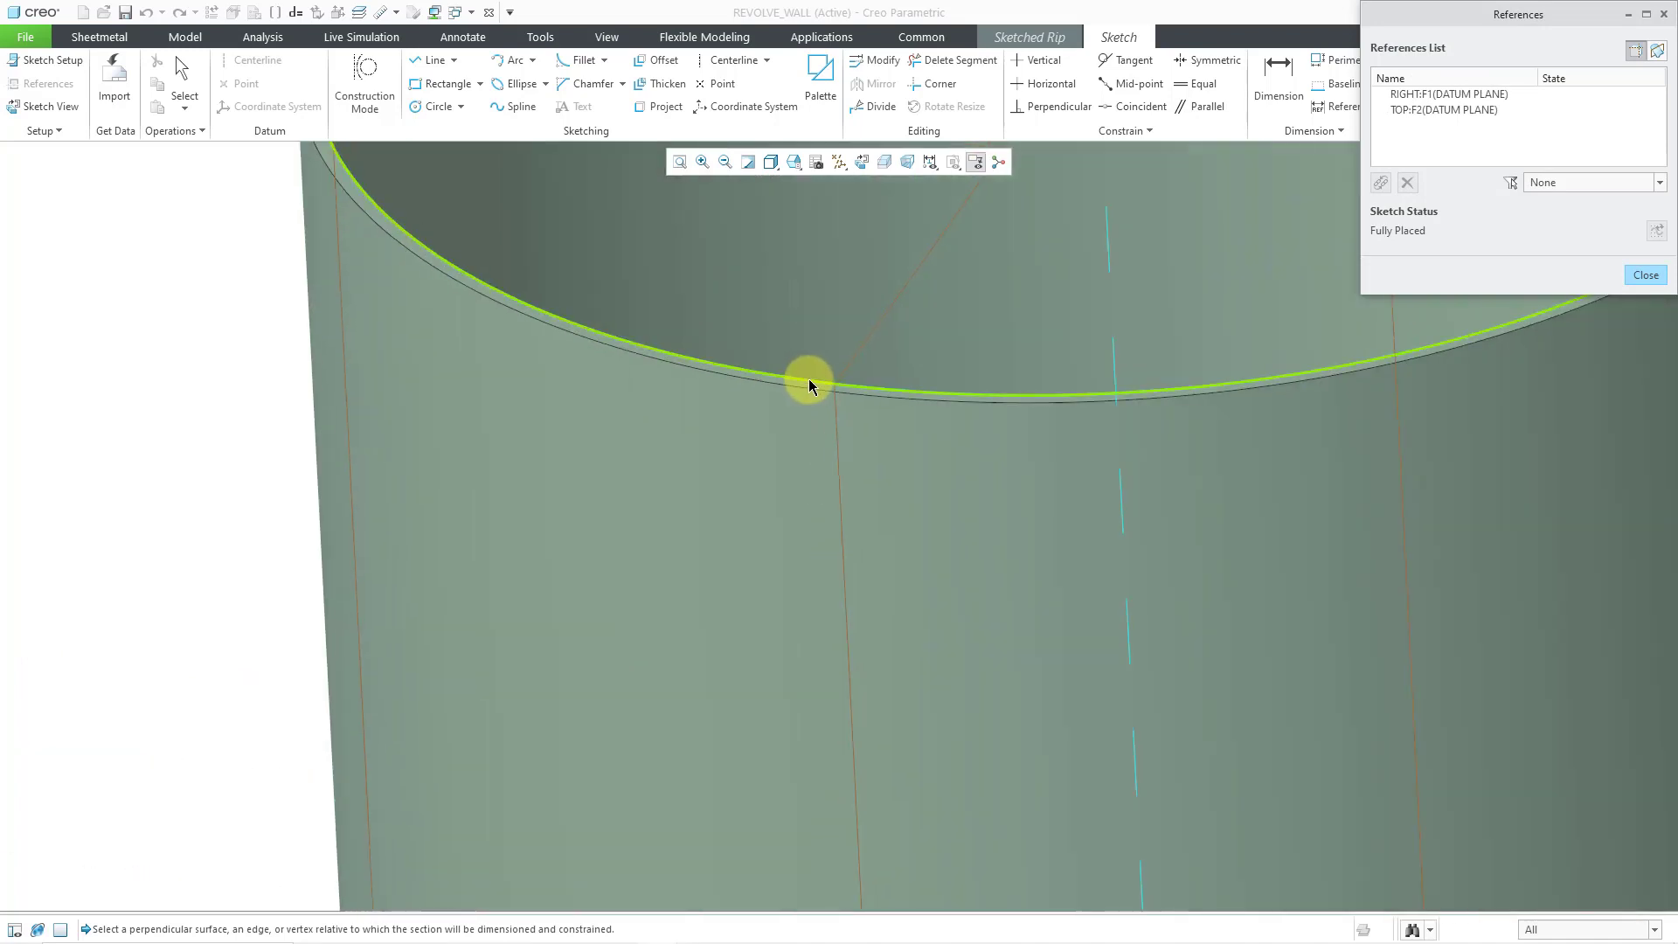
left_click(886, 398)
scroll(805, 375, "down", 5)
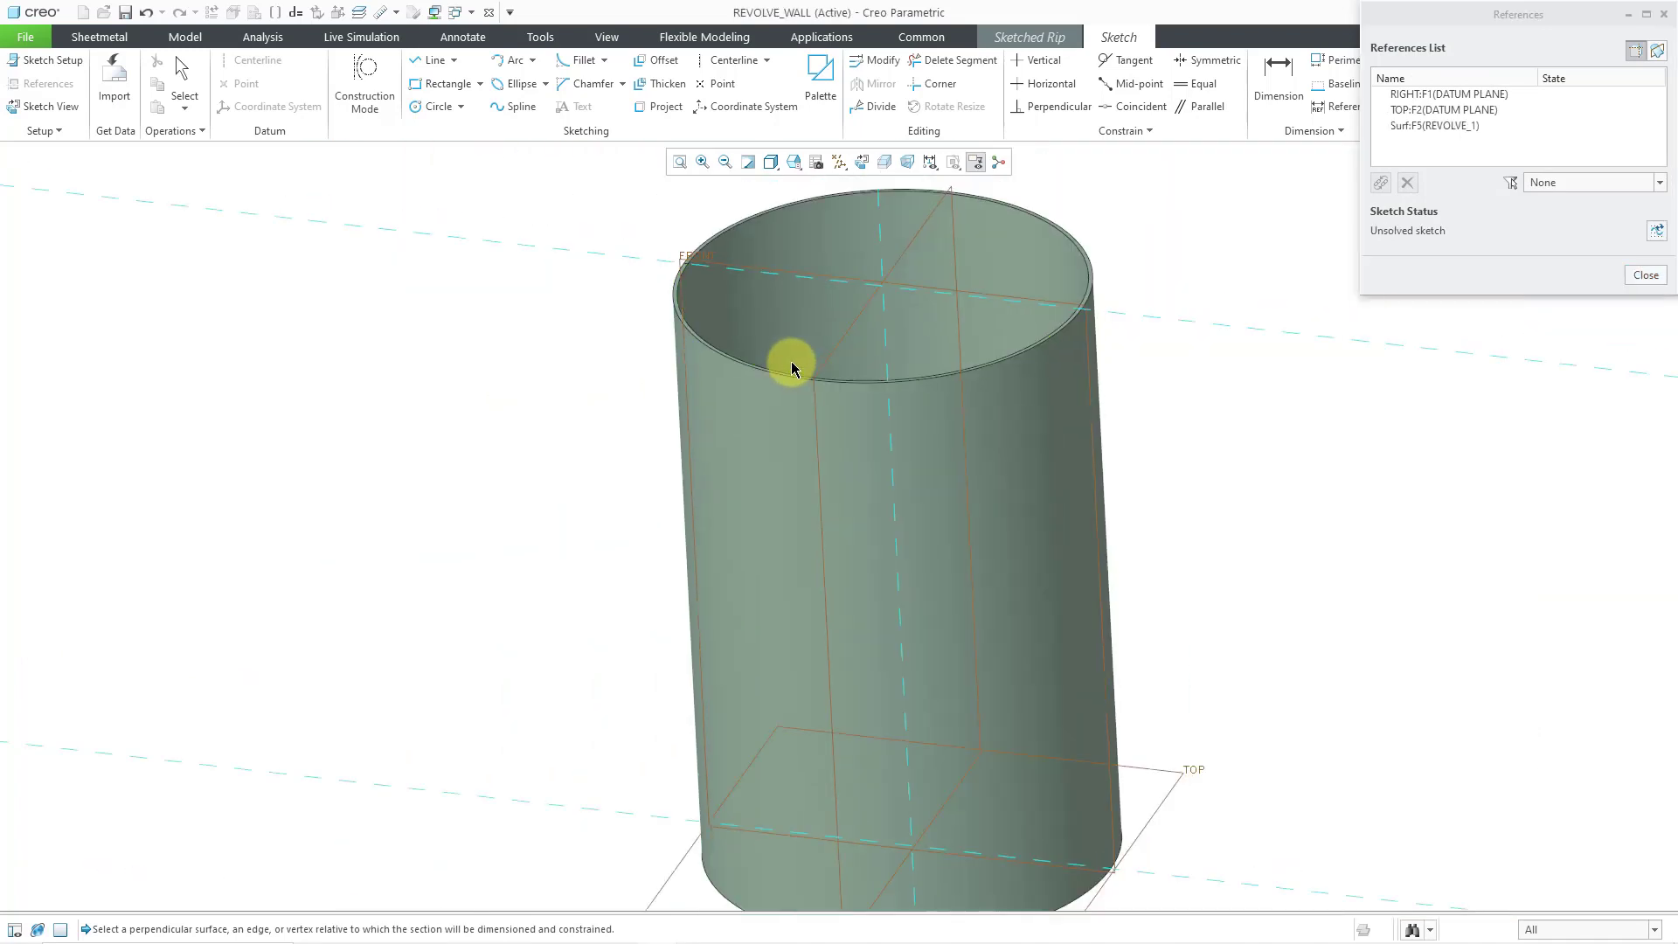
scroll(791, 369, "down", 2)
Draw a straight line down the cylinder wall from its top rim to the bottom edge
right_click(627, 369)
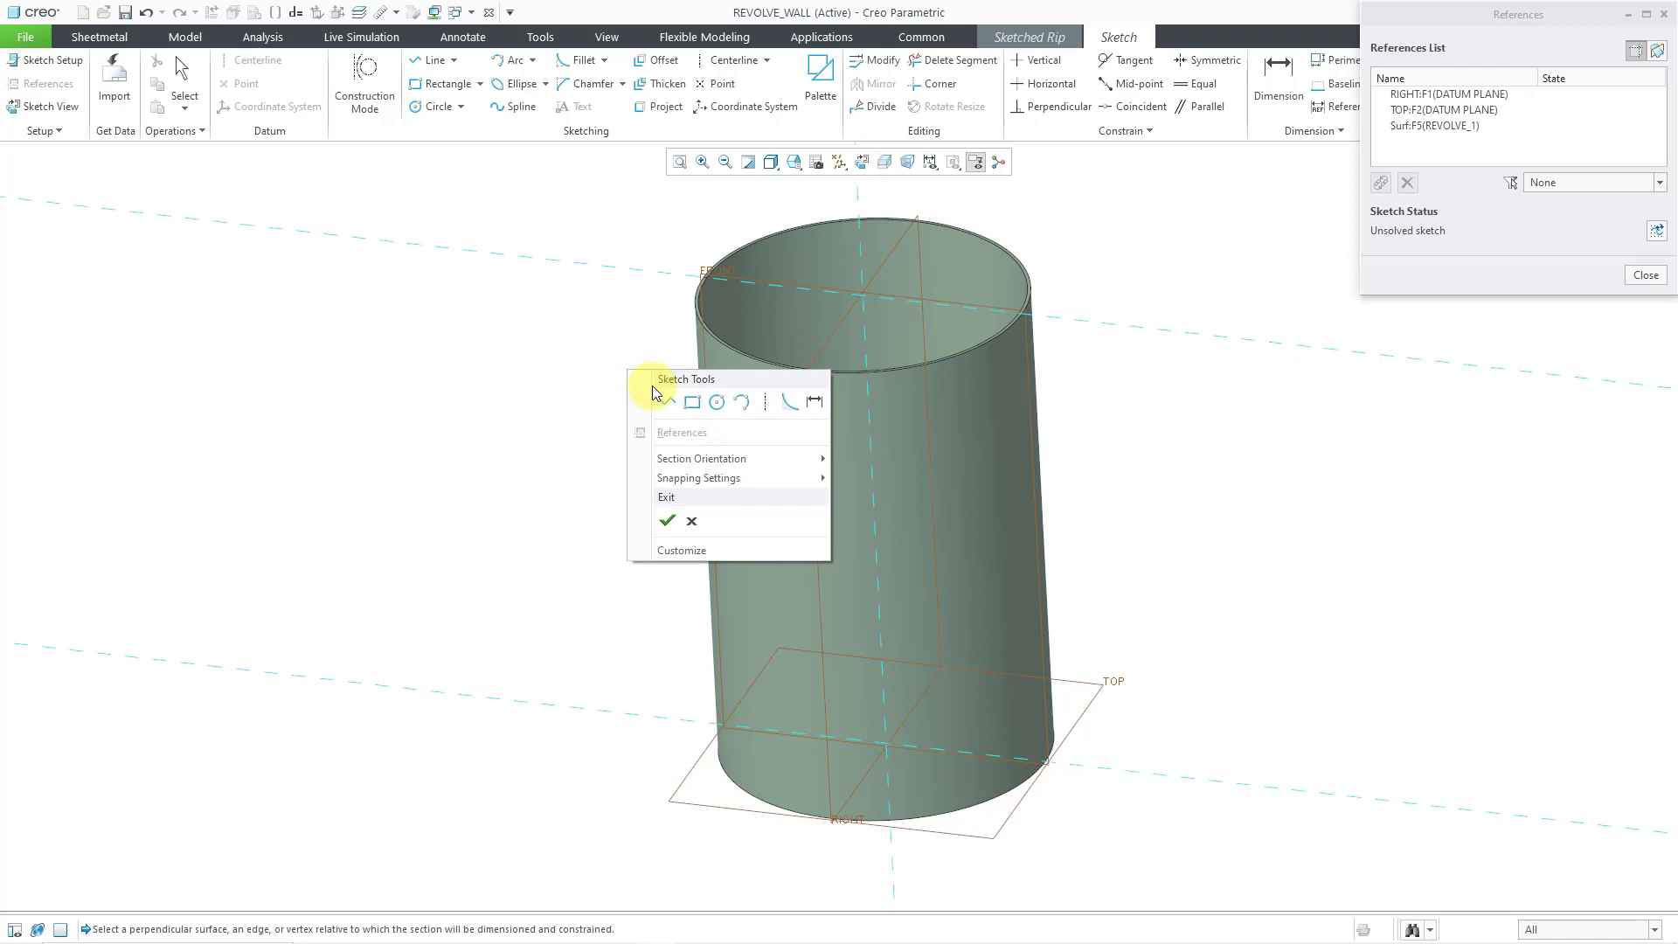
left_click(666, 405)
left_click(863, 297)
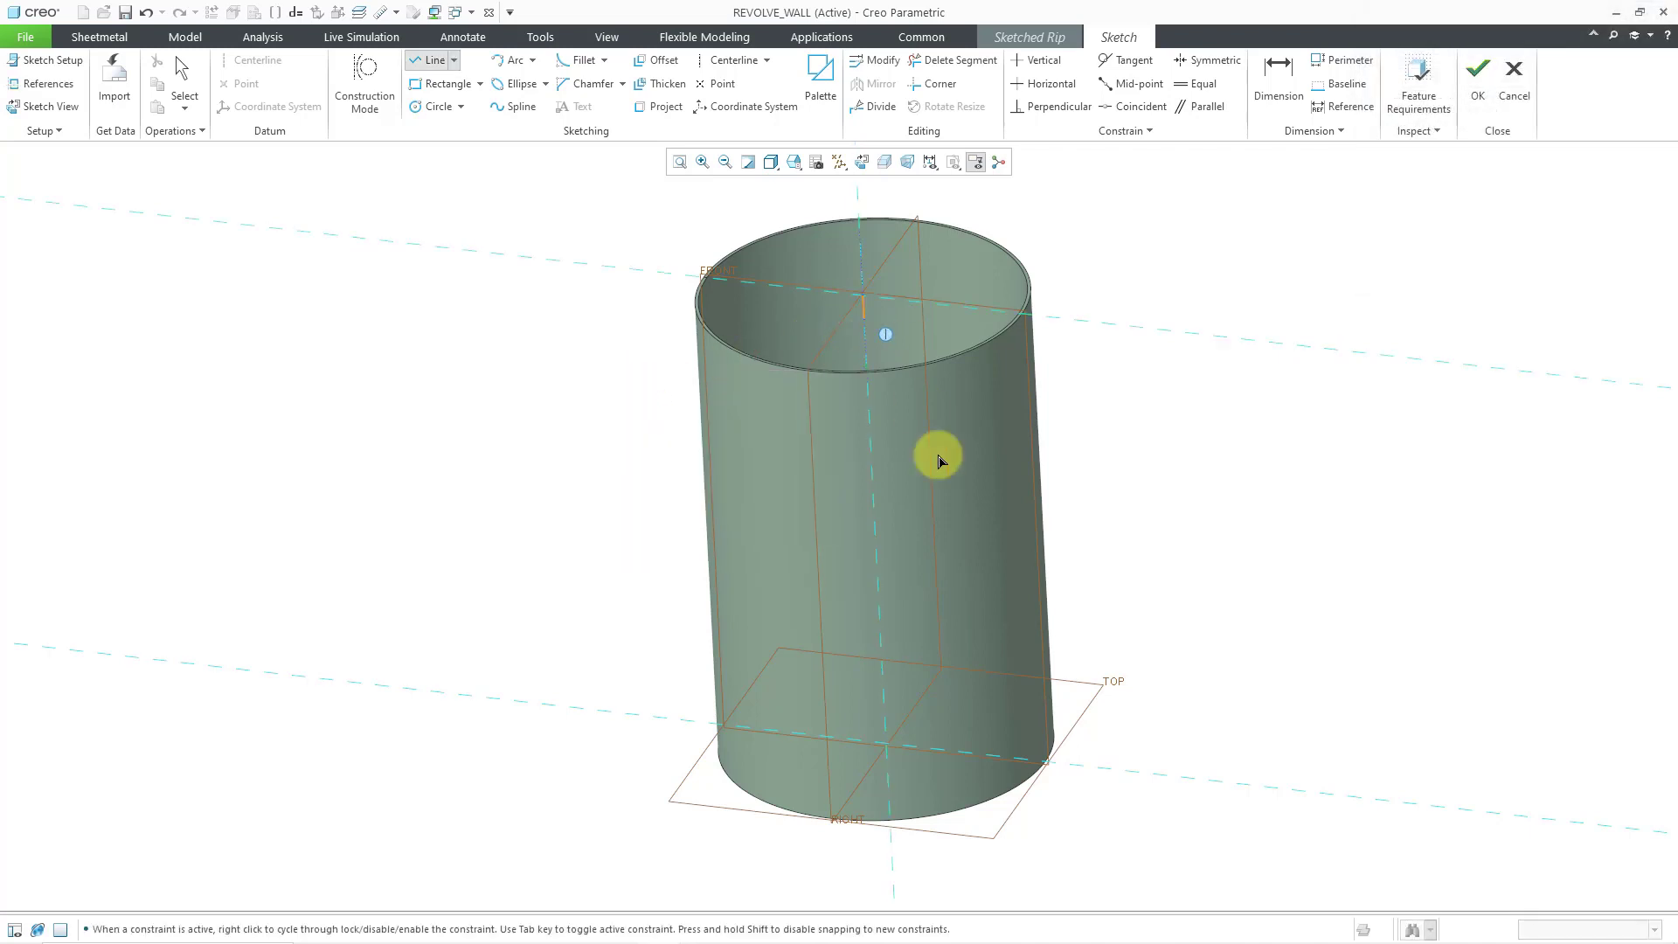
left_click(898, 749)
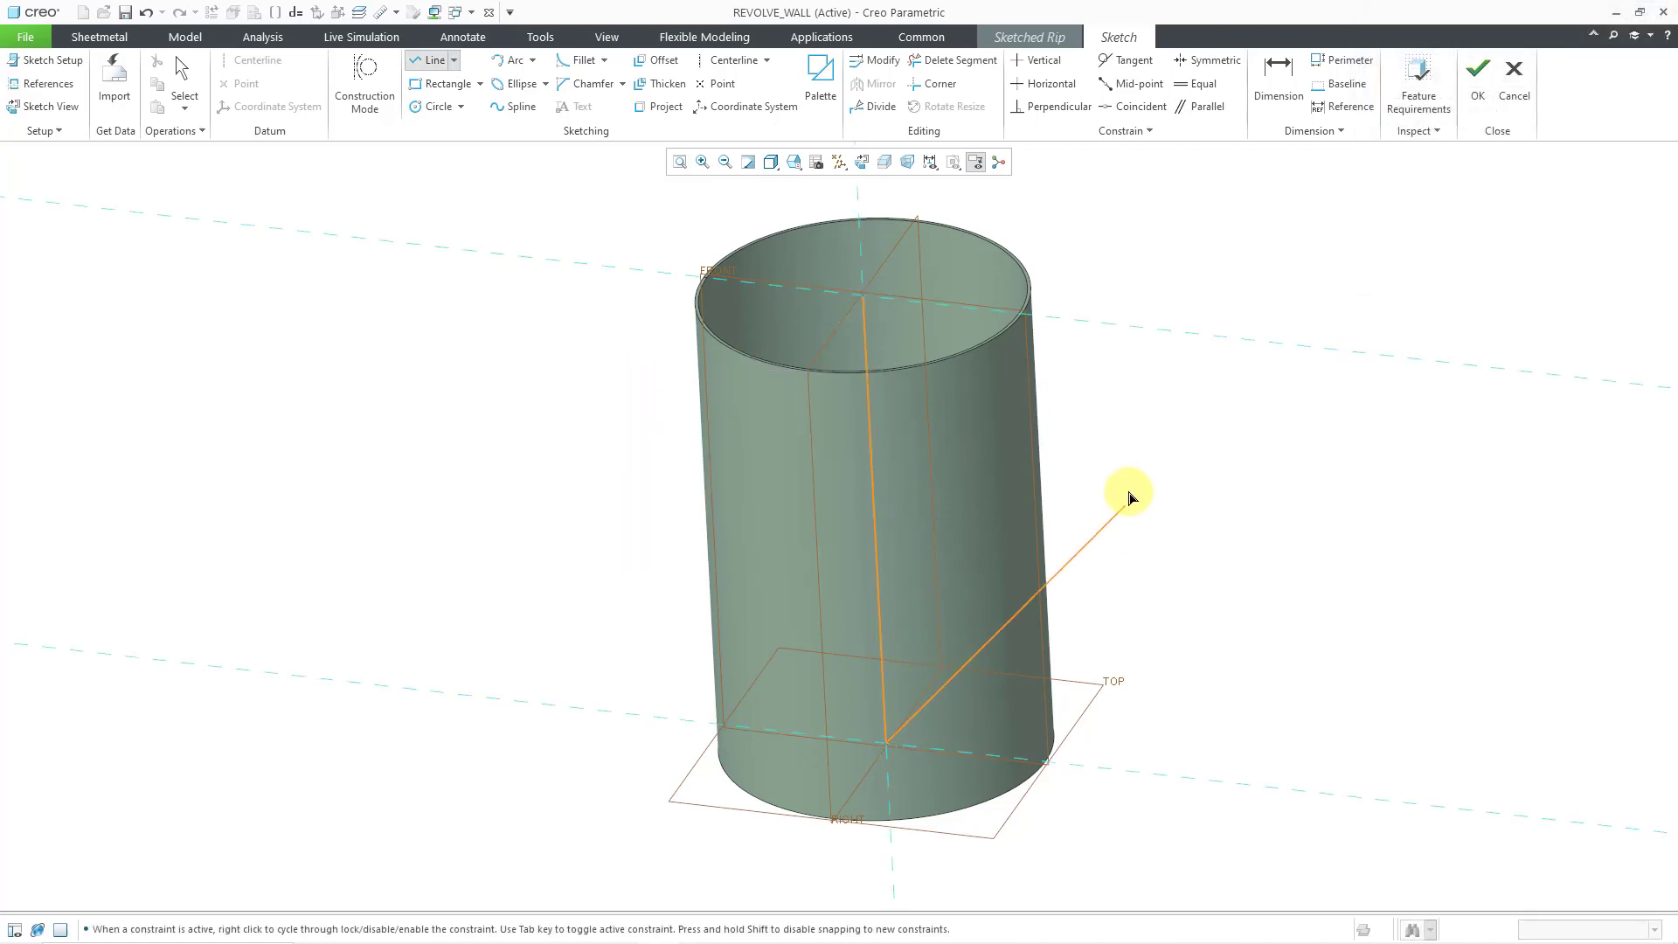
middle_click_drag(1123, 487, 1131, 495)
middle_click(1131, 494)
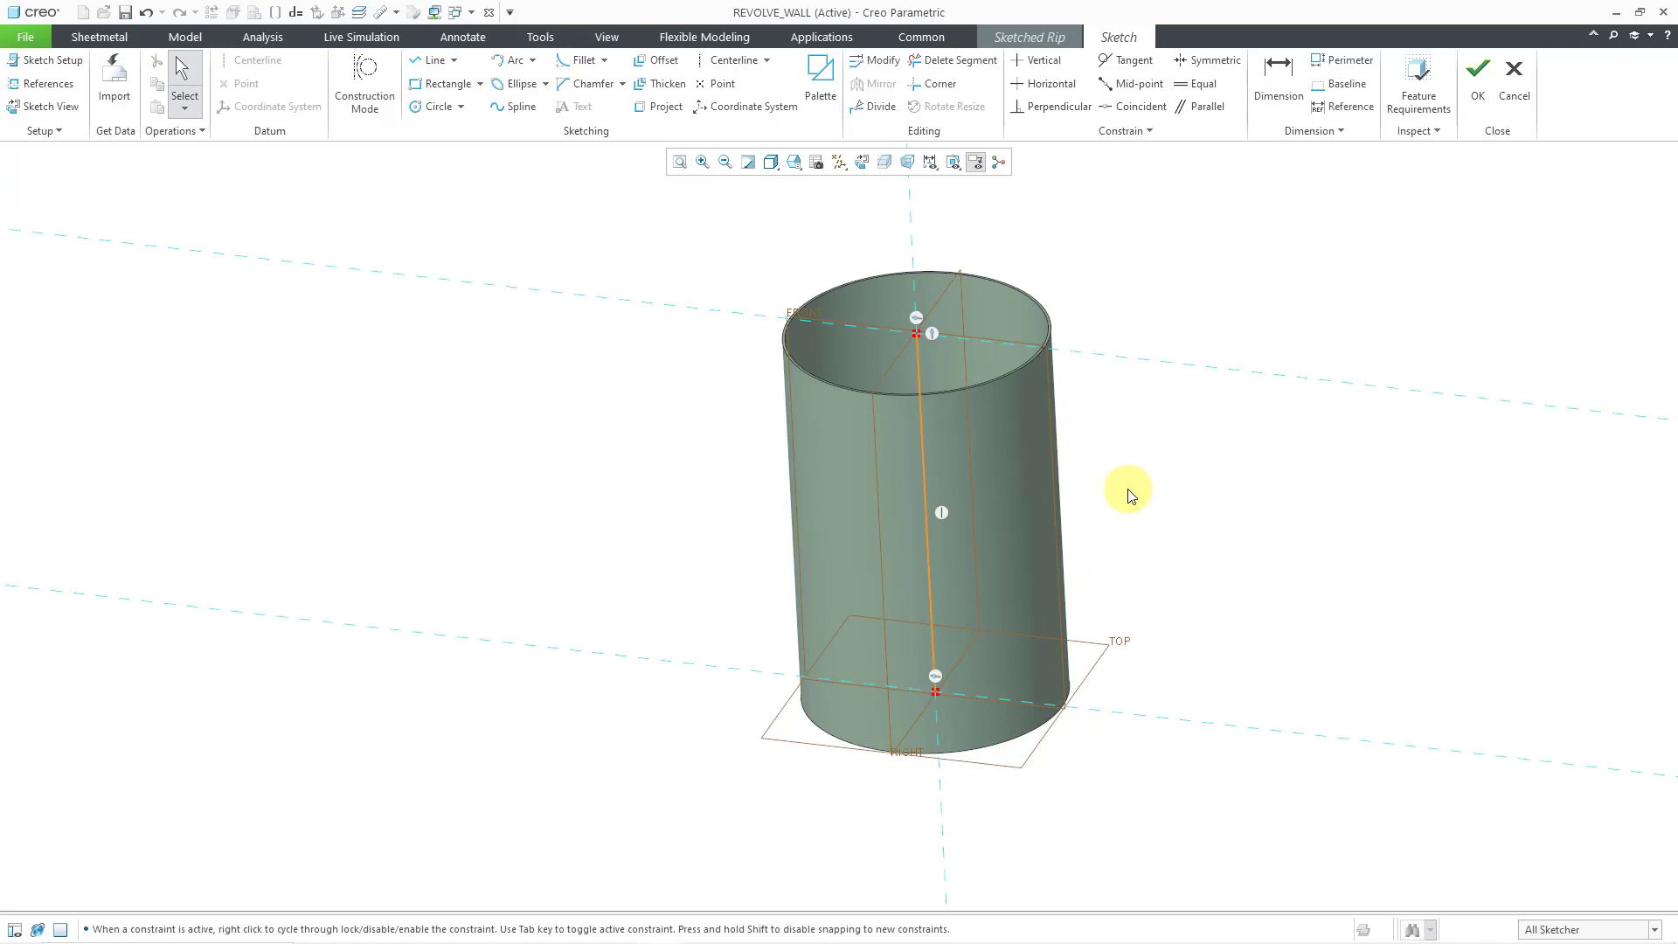
right_click(1128, 491)
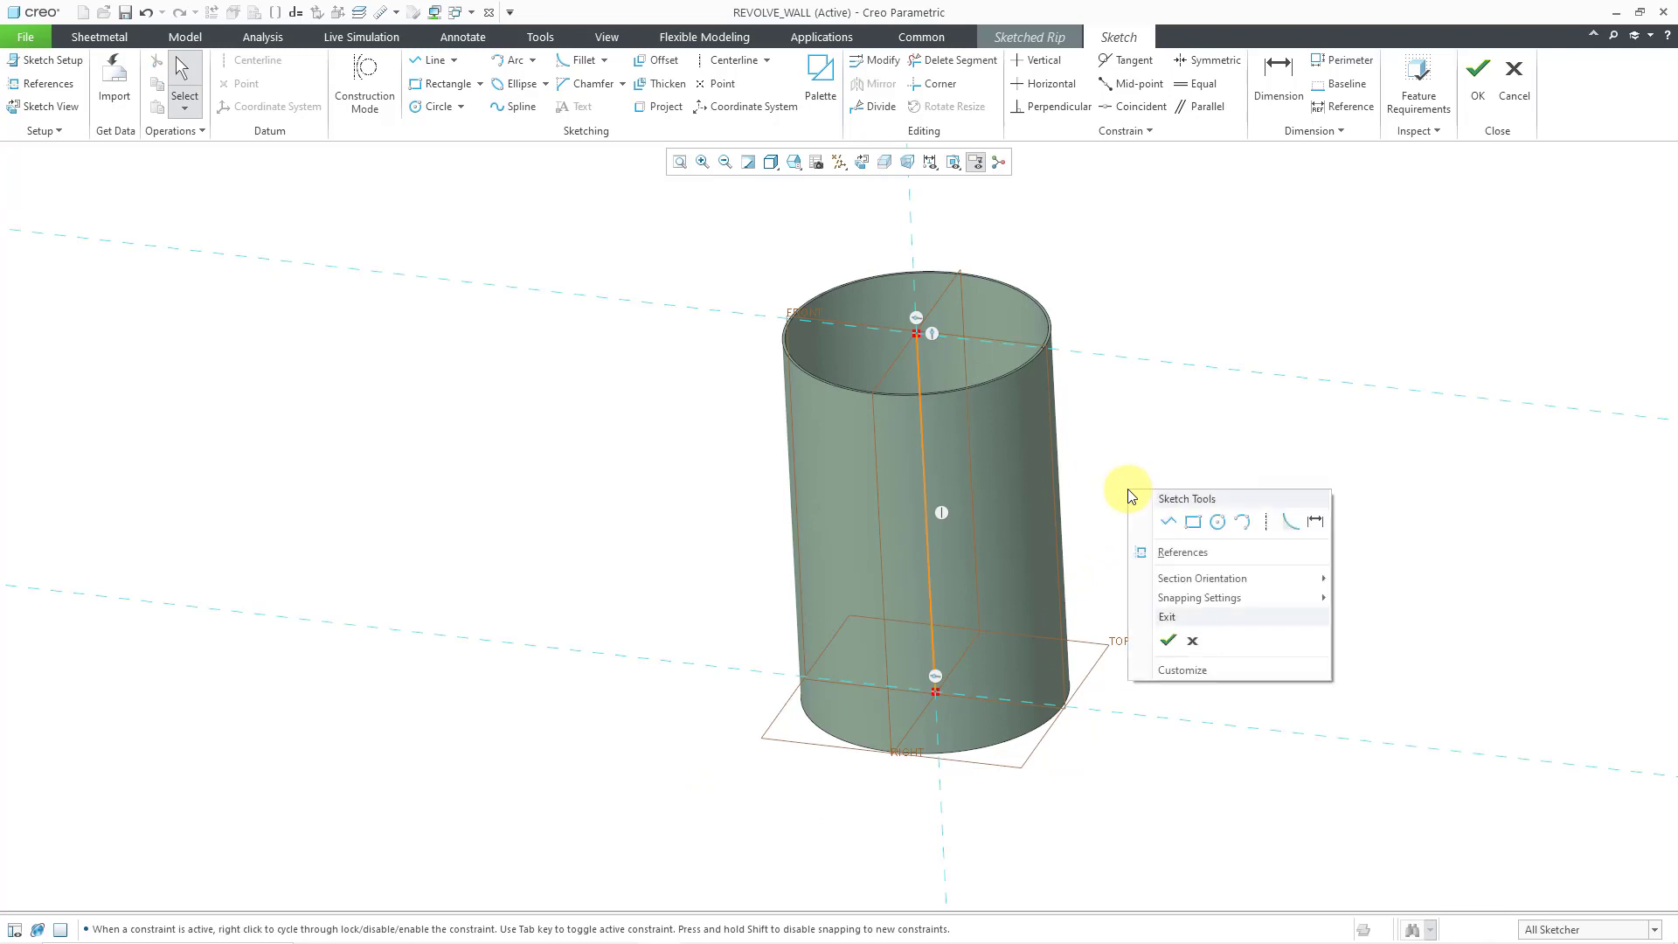
Accept the rip sketch, set the rip side to the left face, finish, and hide datum planes
left_click(1169, 642)
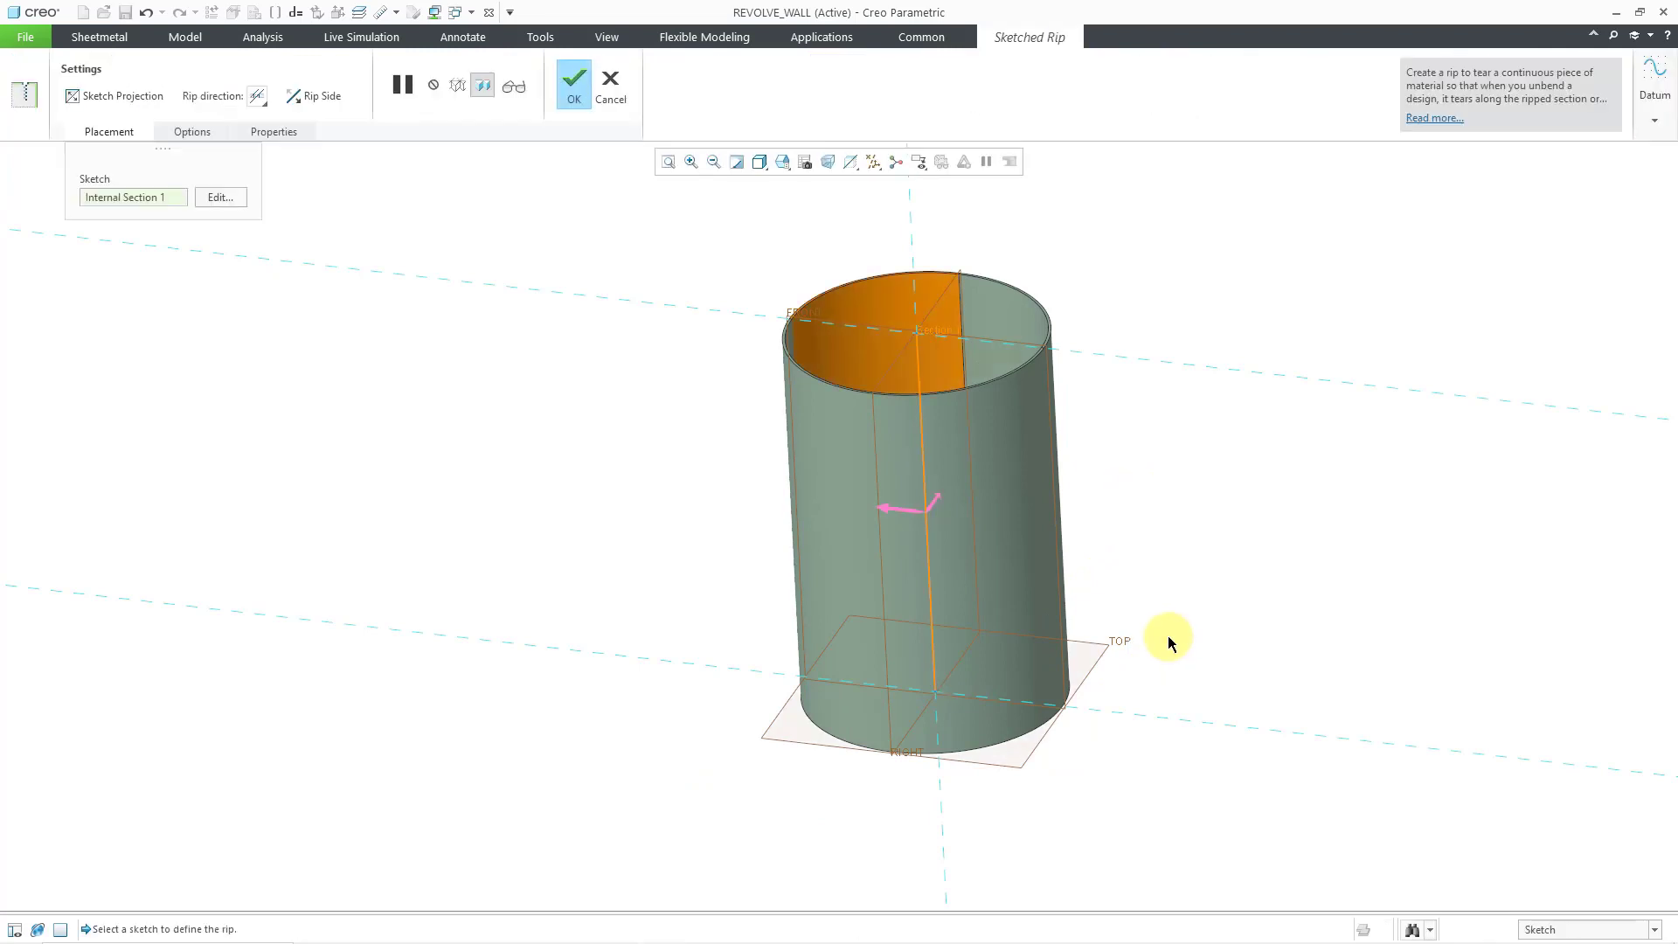
left_click(935, 502)
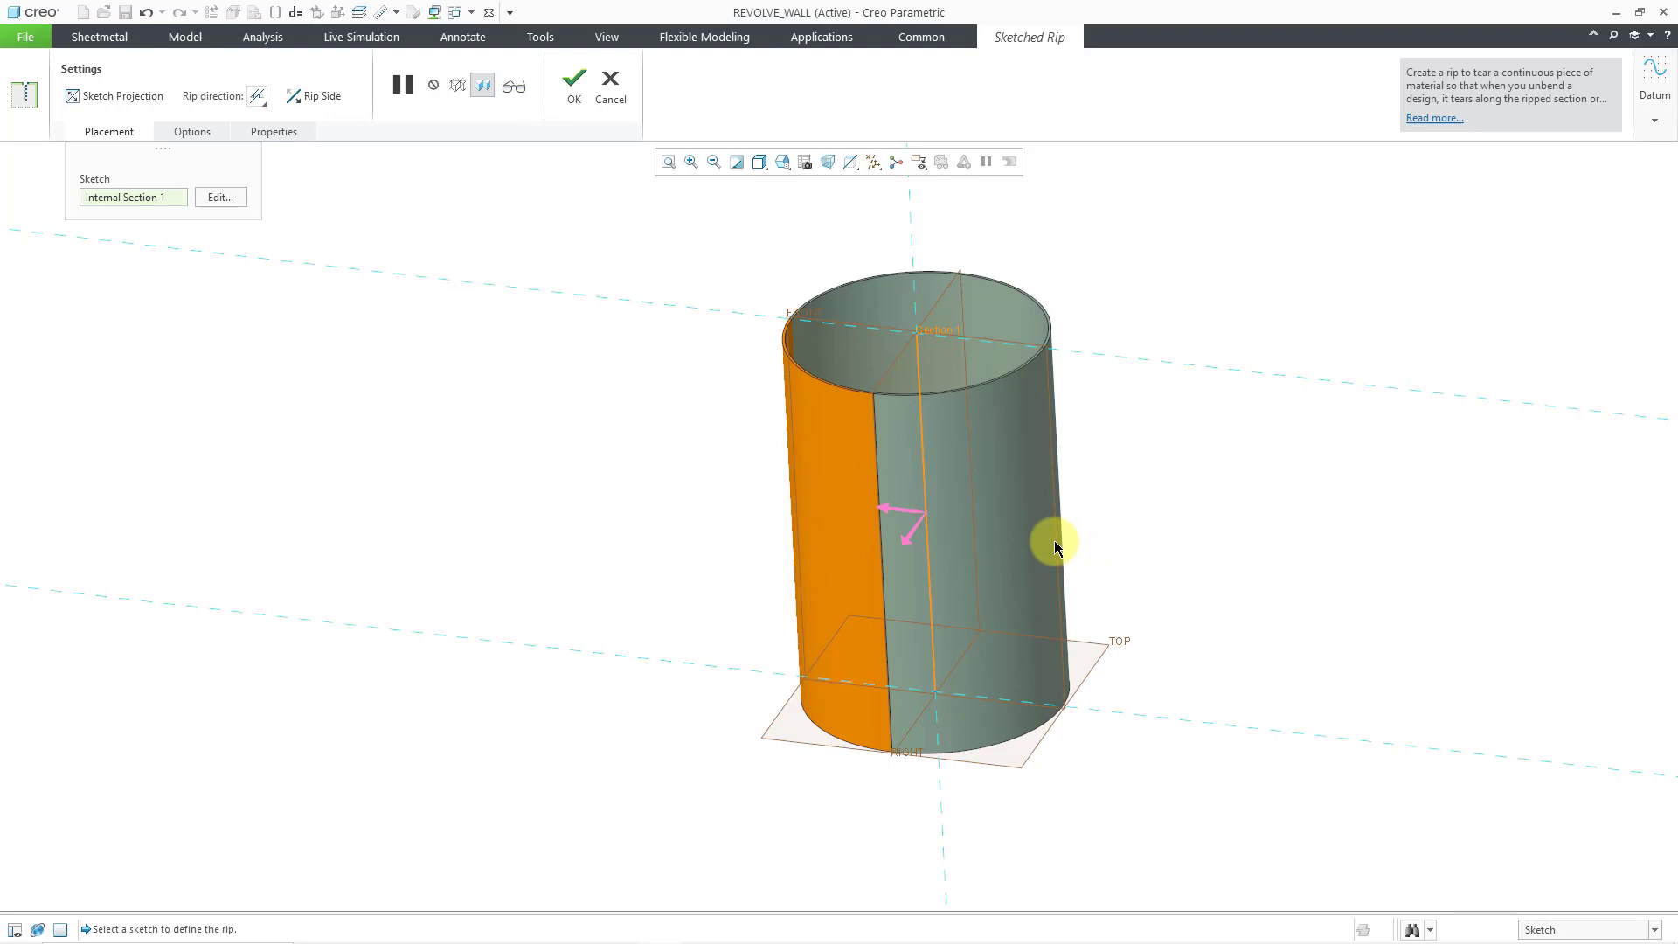
left_click(903, 512)
left_click(962, 520)
left_click(573, 98)
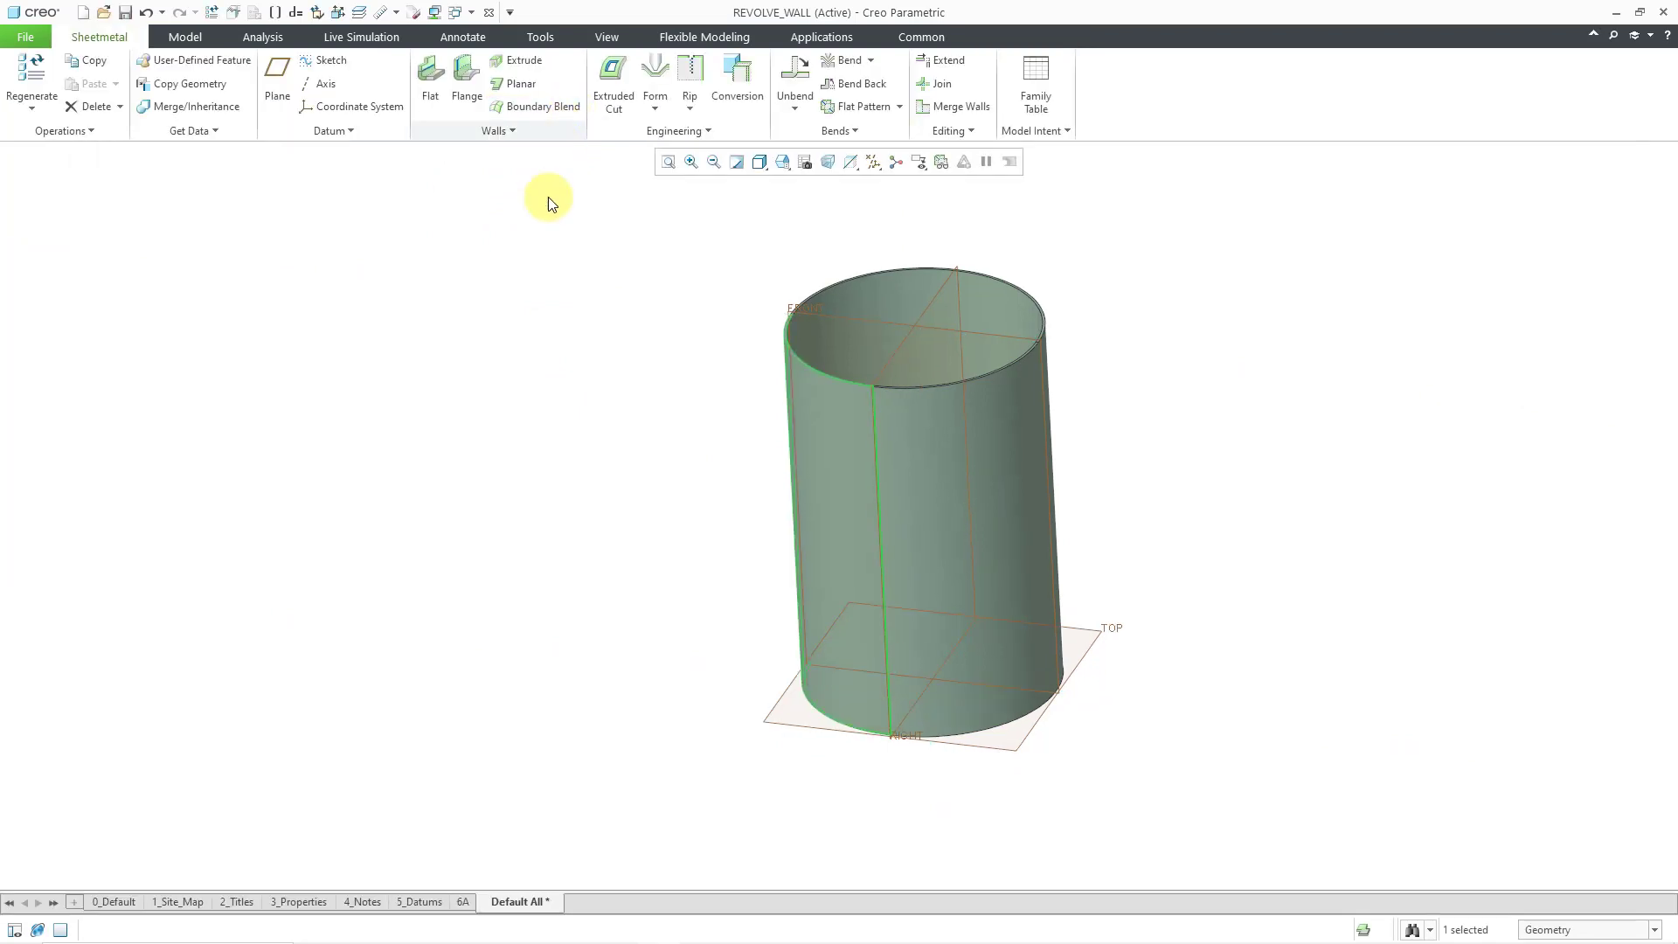
left_click(873, 163)
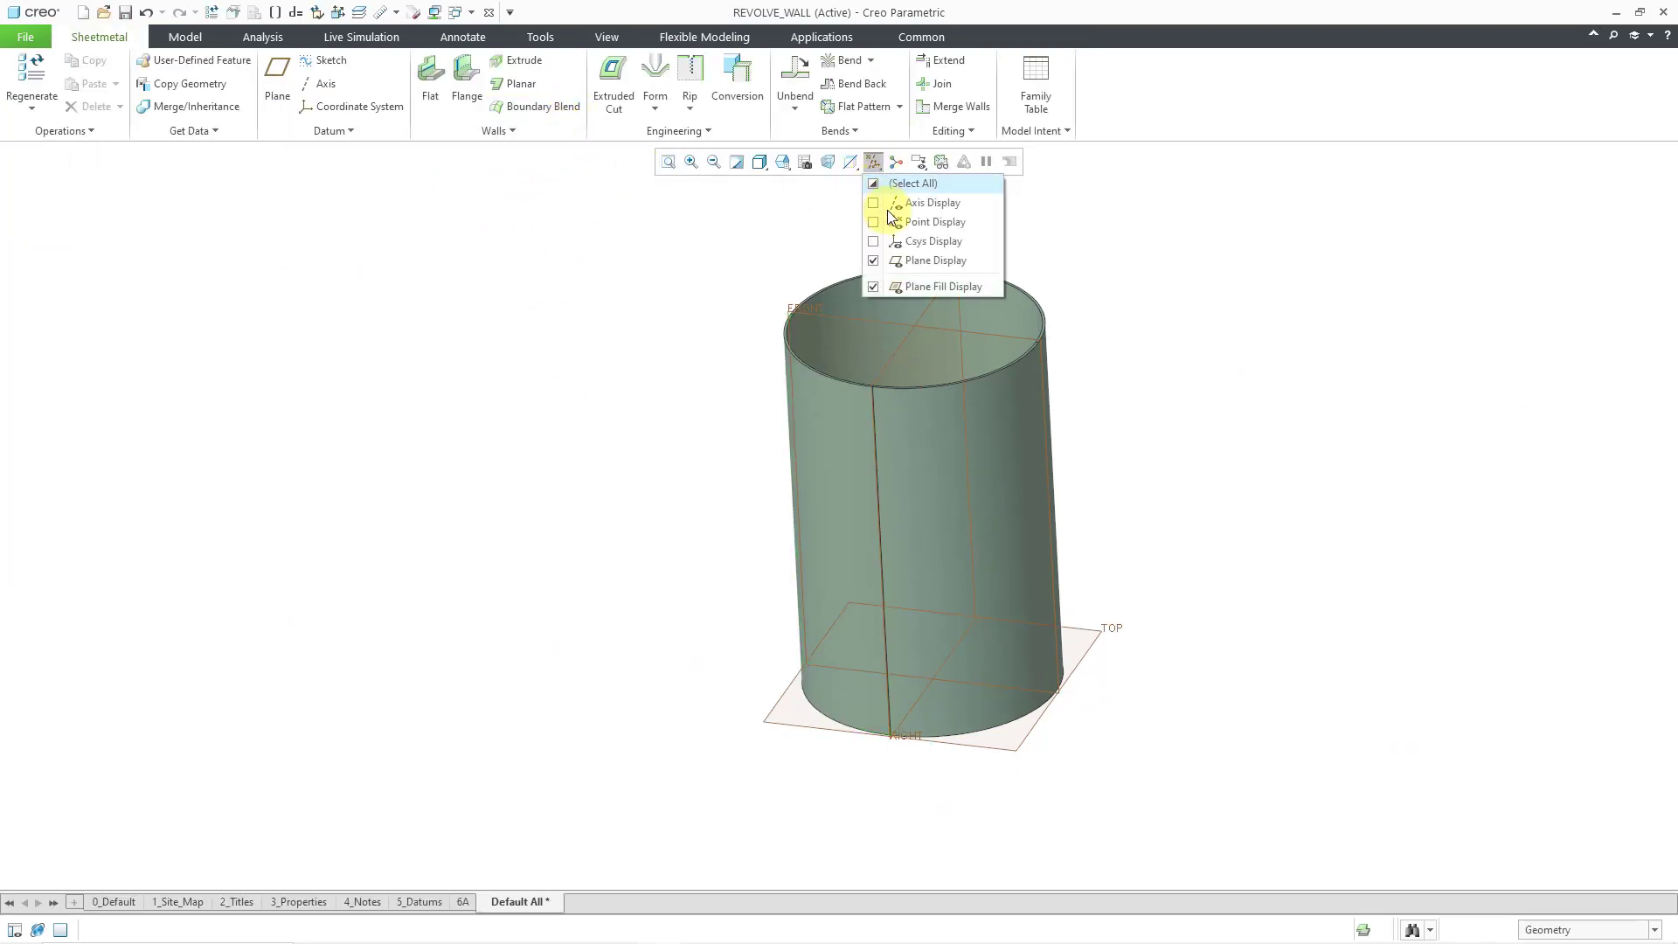
left_click(915, 262)
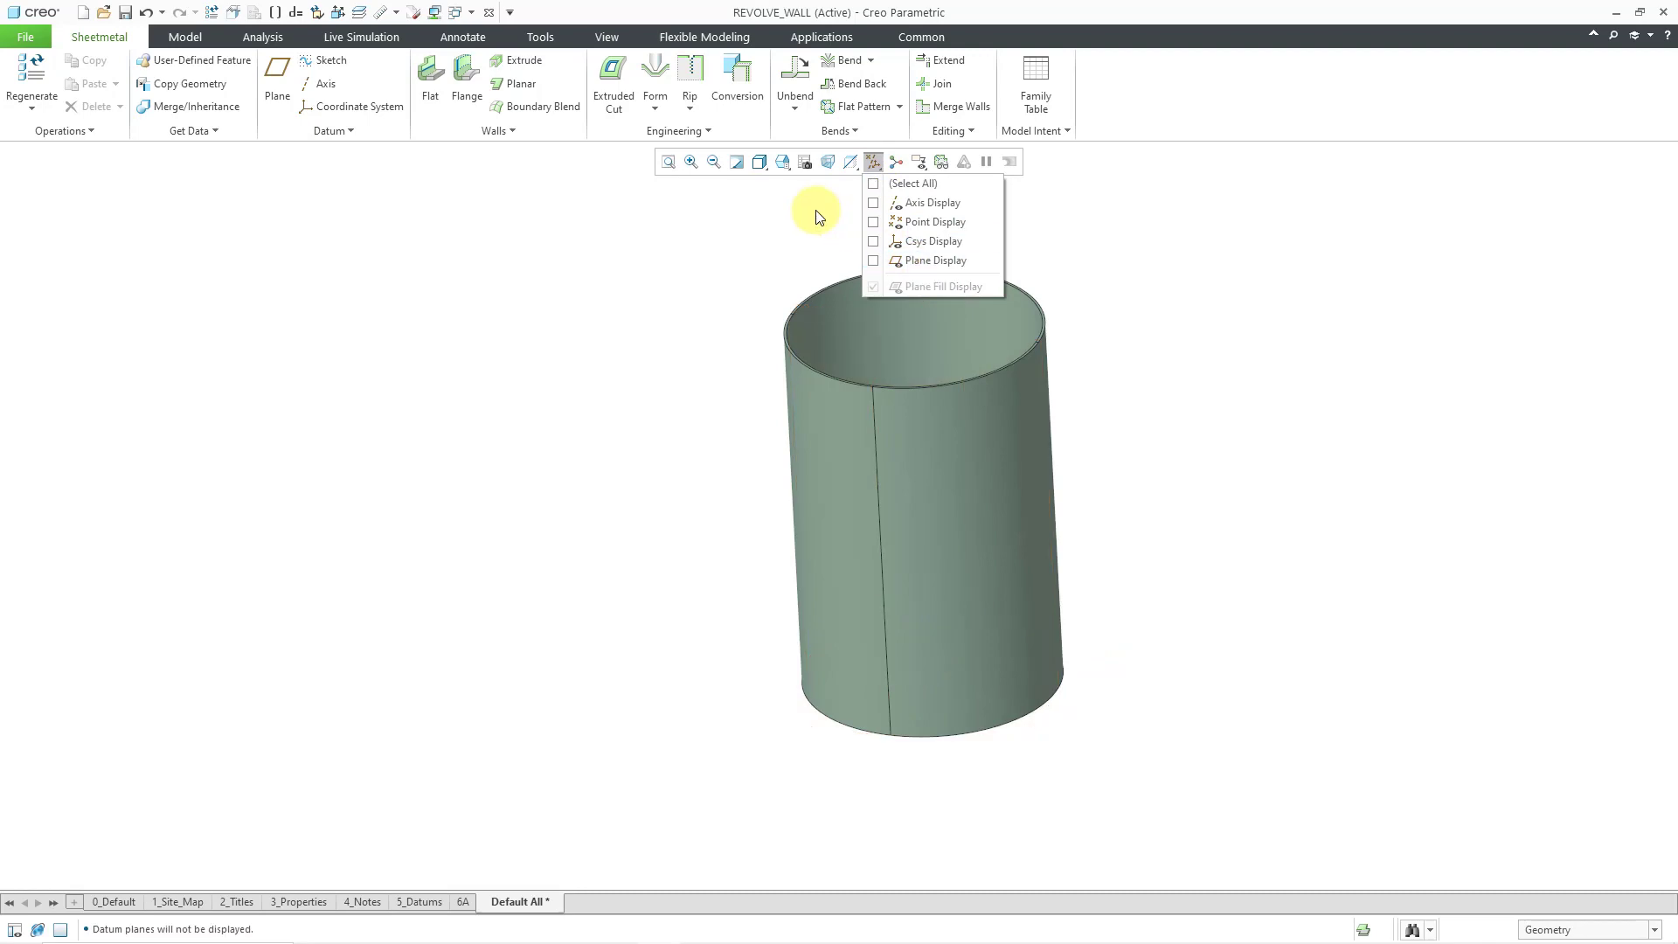
left_click(942, 166)
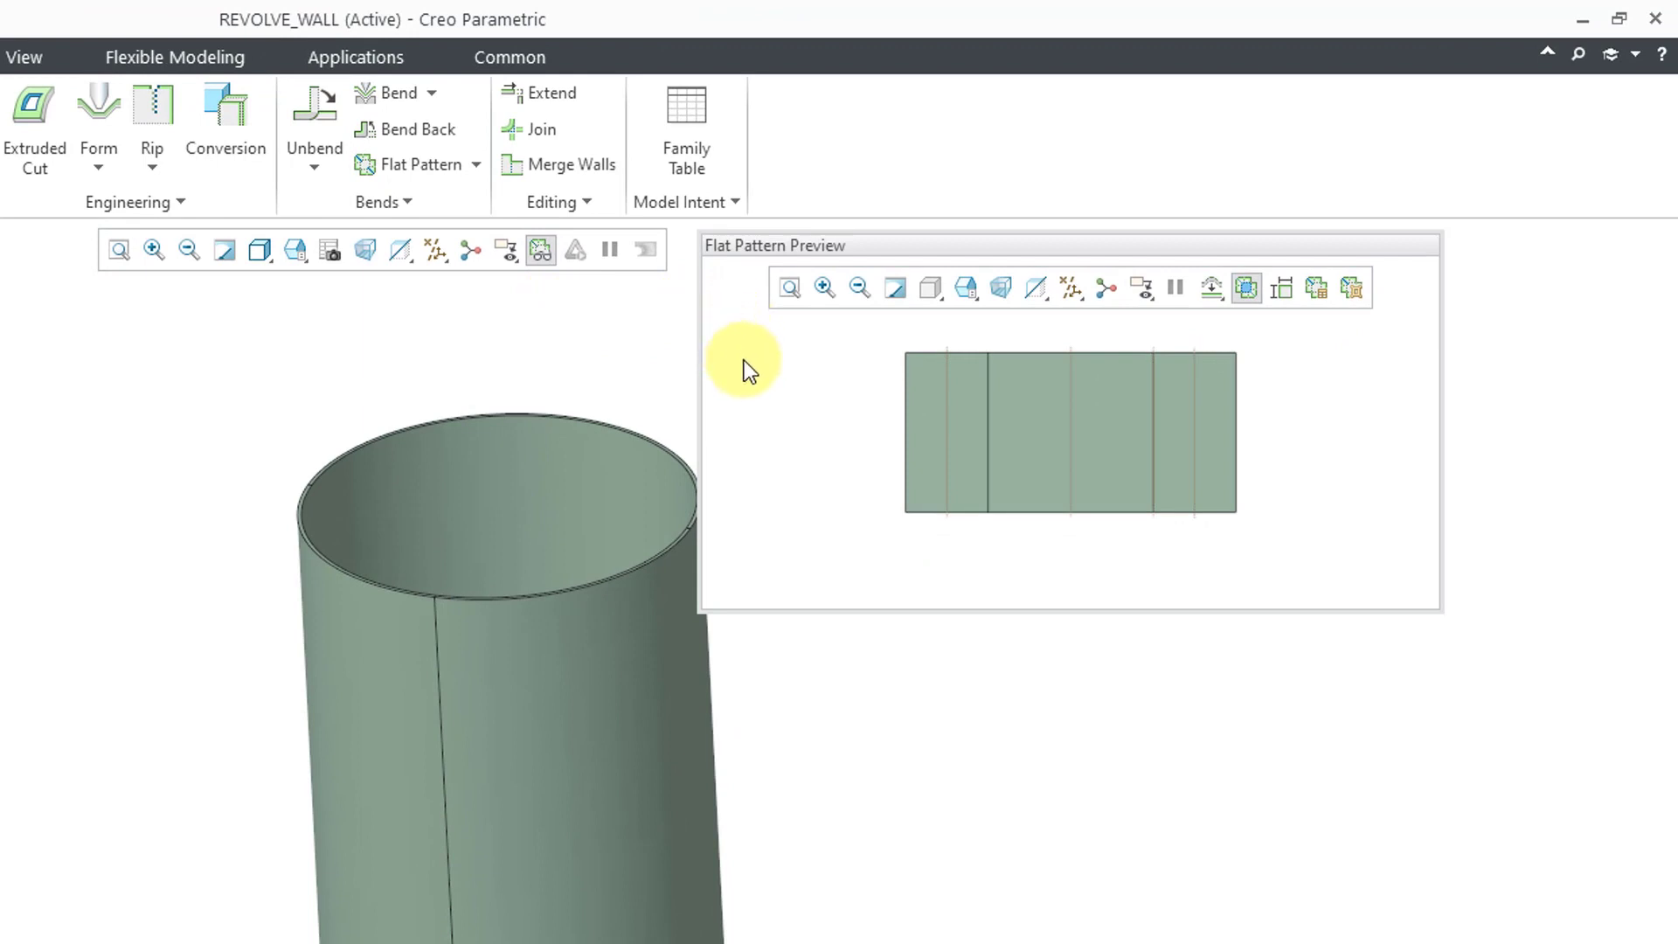
left_click(547, 260)
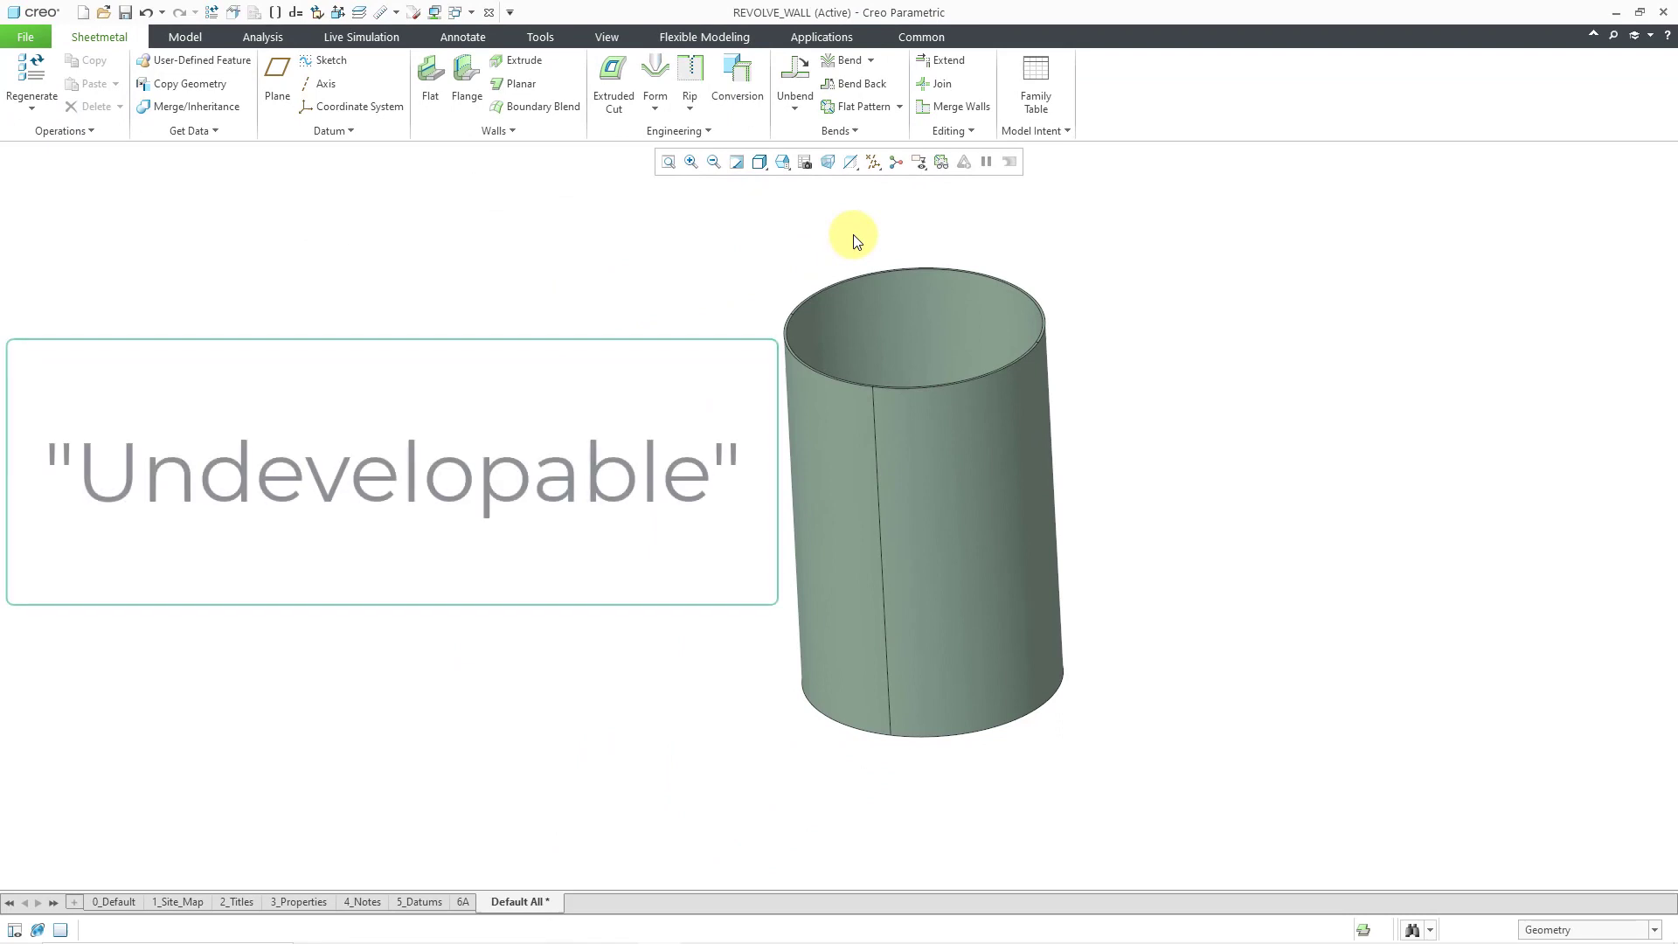
Reopen the cylinder's revolved wall and edit its section sketch with the 300 line 200 from the axis
left_click(940, 311)
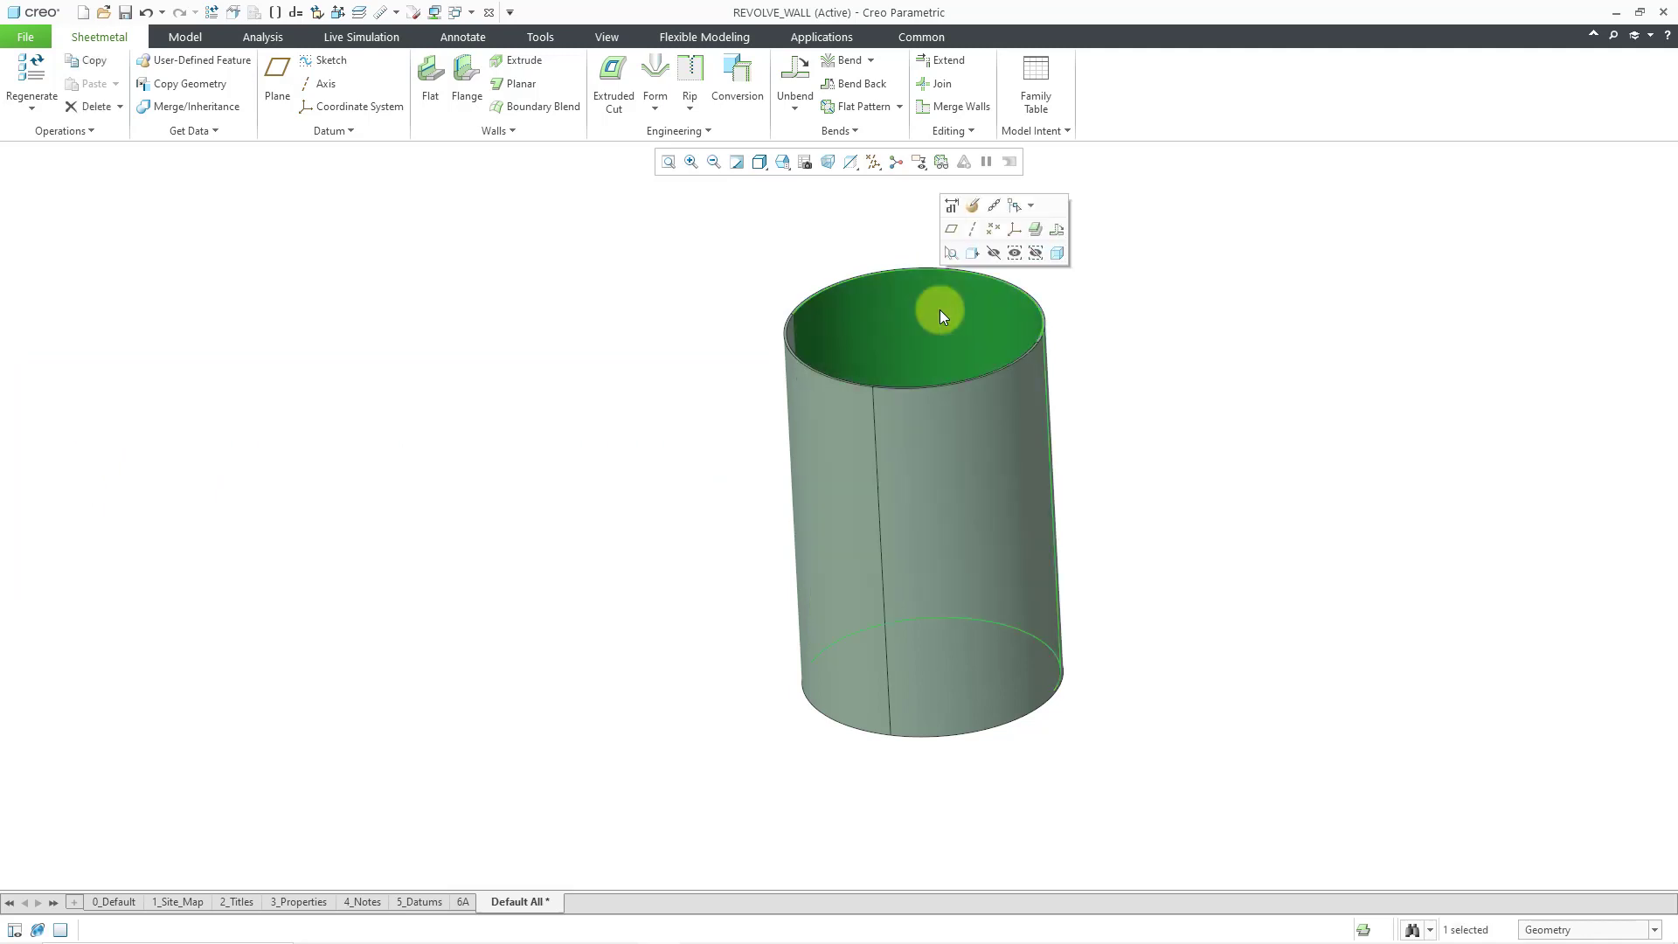
left_click(972, 207)
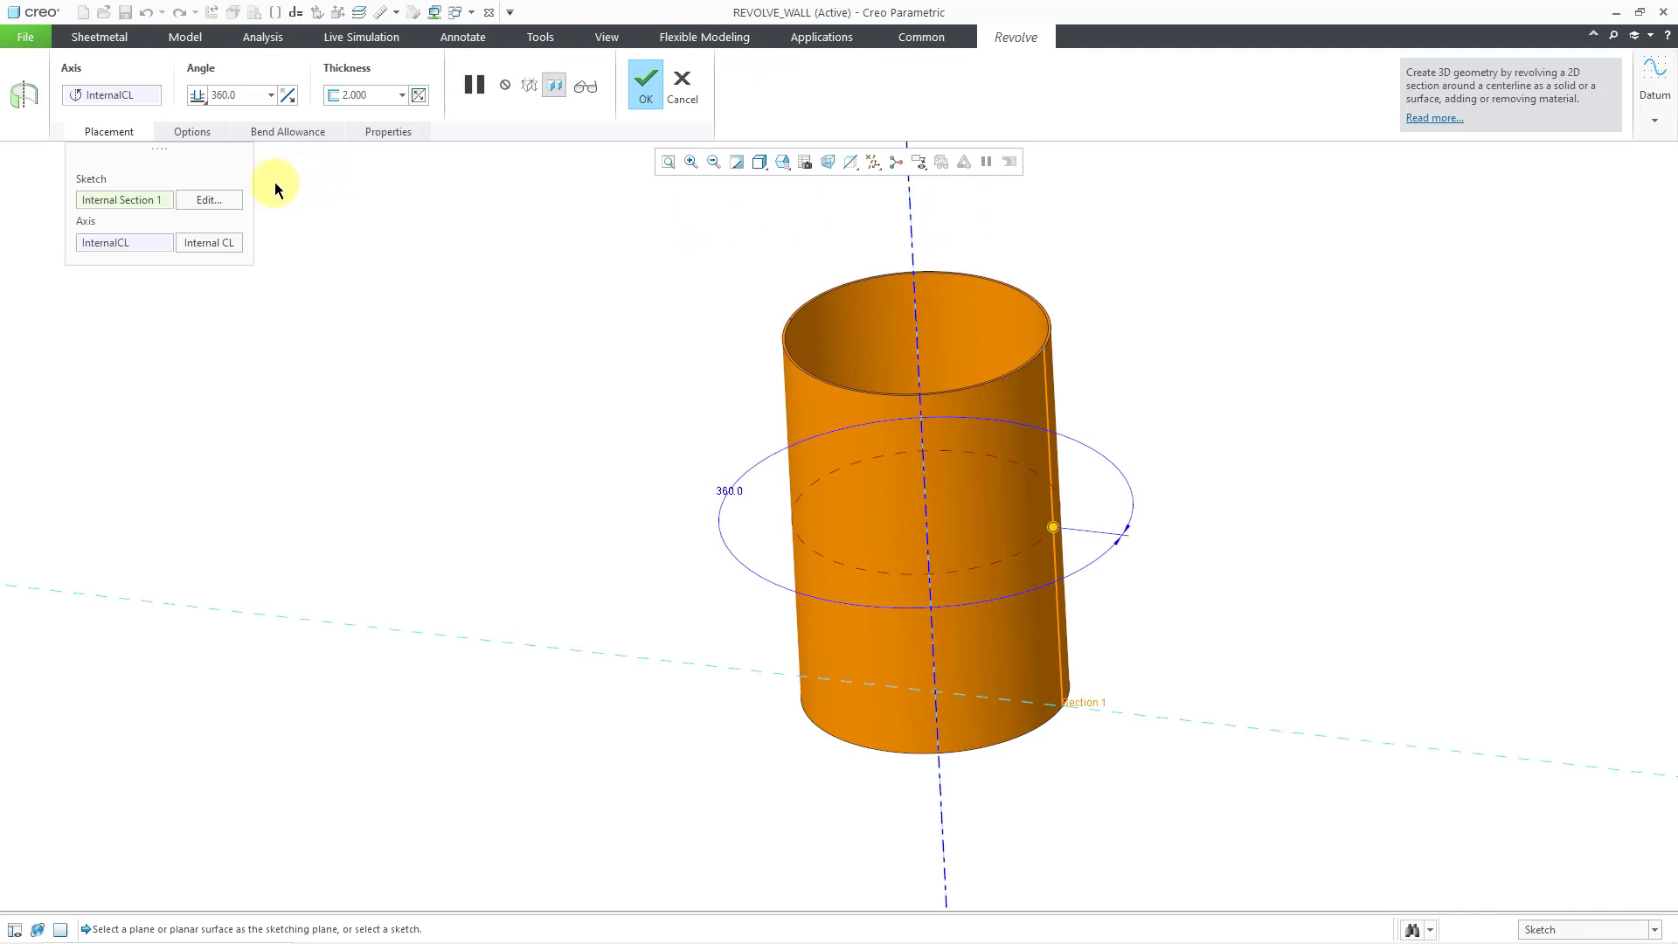
left_click(210, 200)
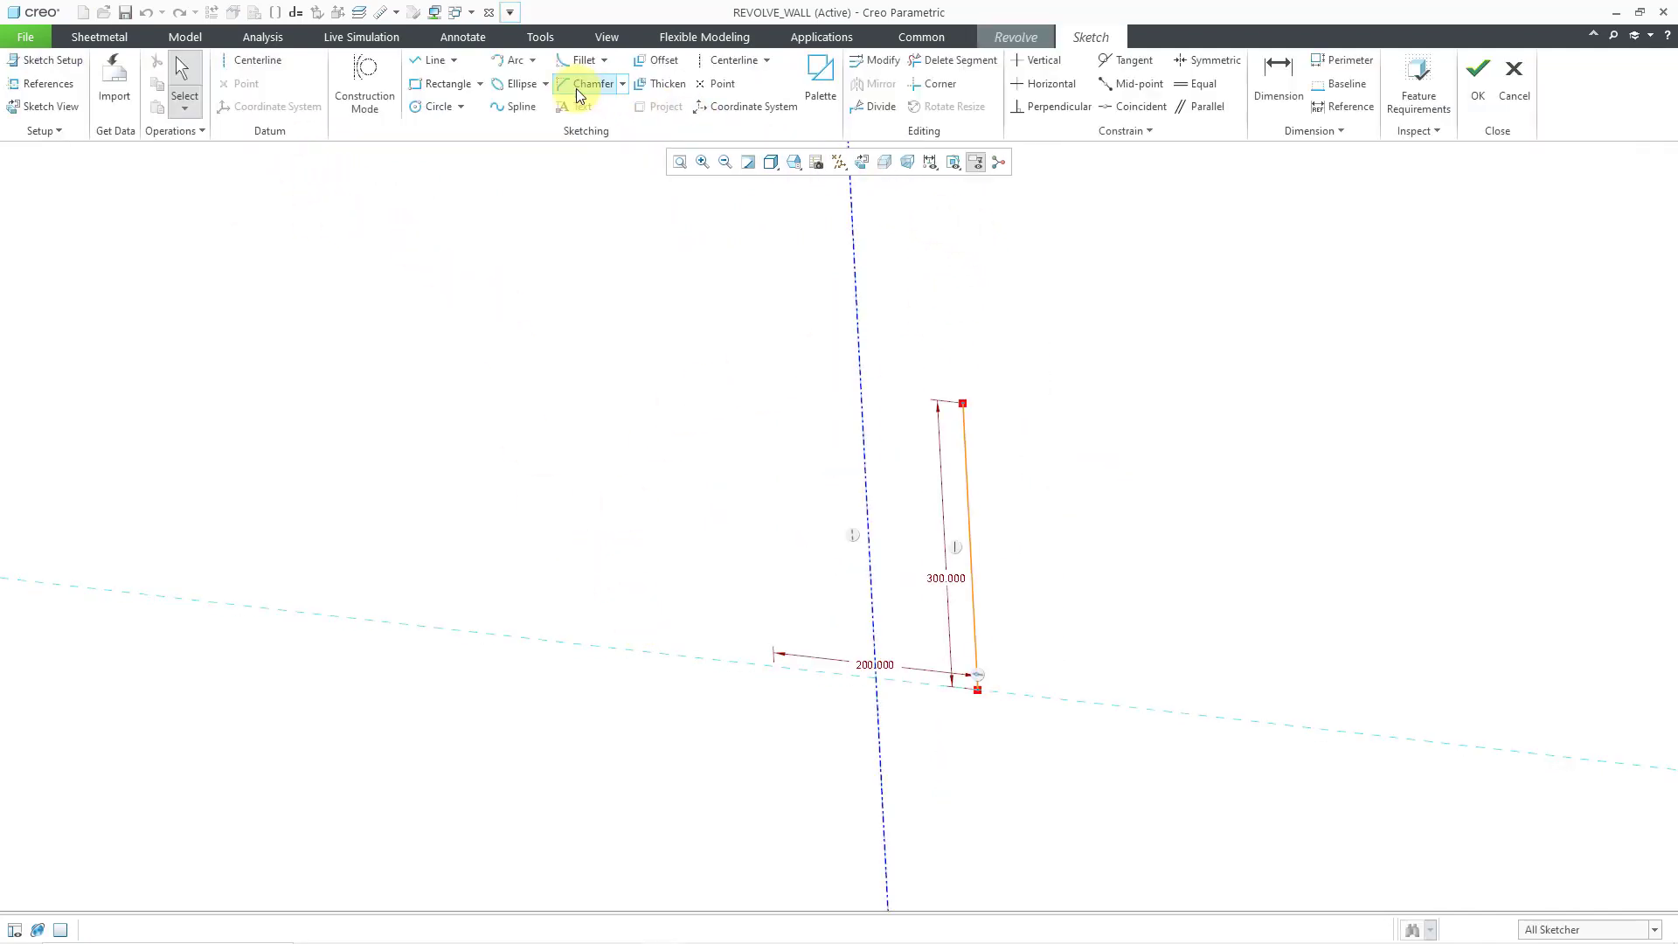
Add a sloped line from the section's top endpoint up toward the axis
left_click(436, 63)
left_click(963, 403)
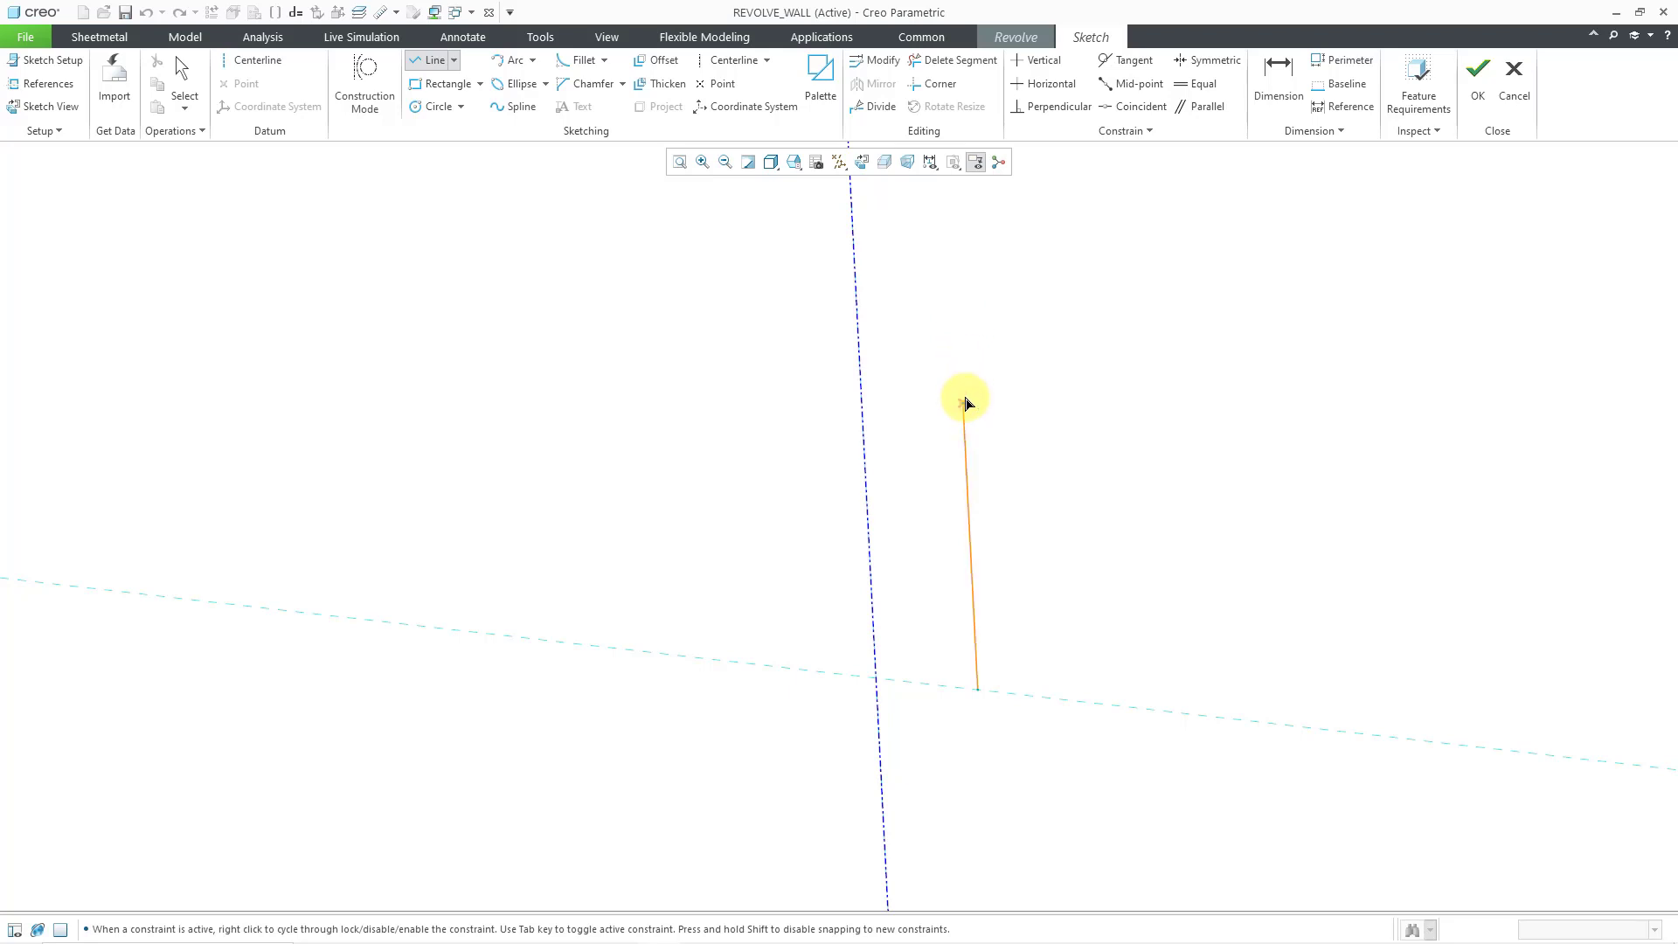
left_click(911, 254)
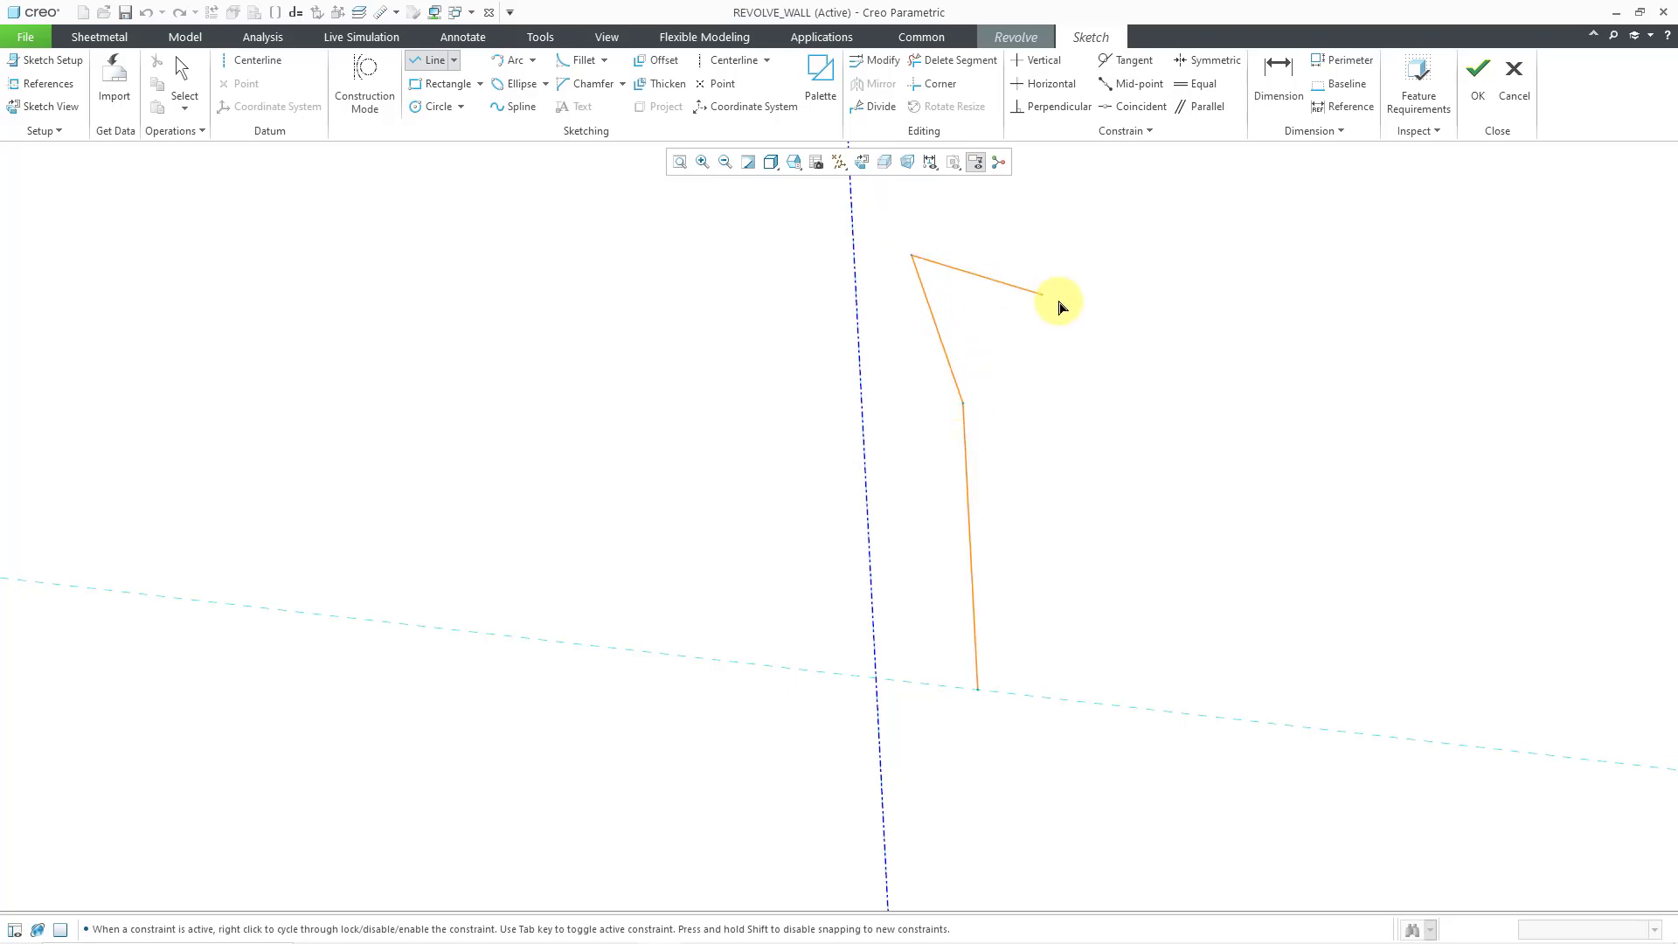
middle_click(1061, 306)
middle_click(1062, 305)
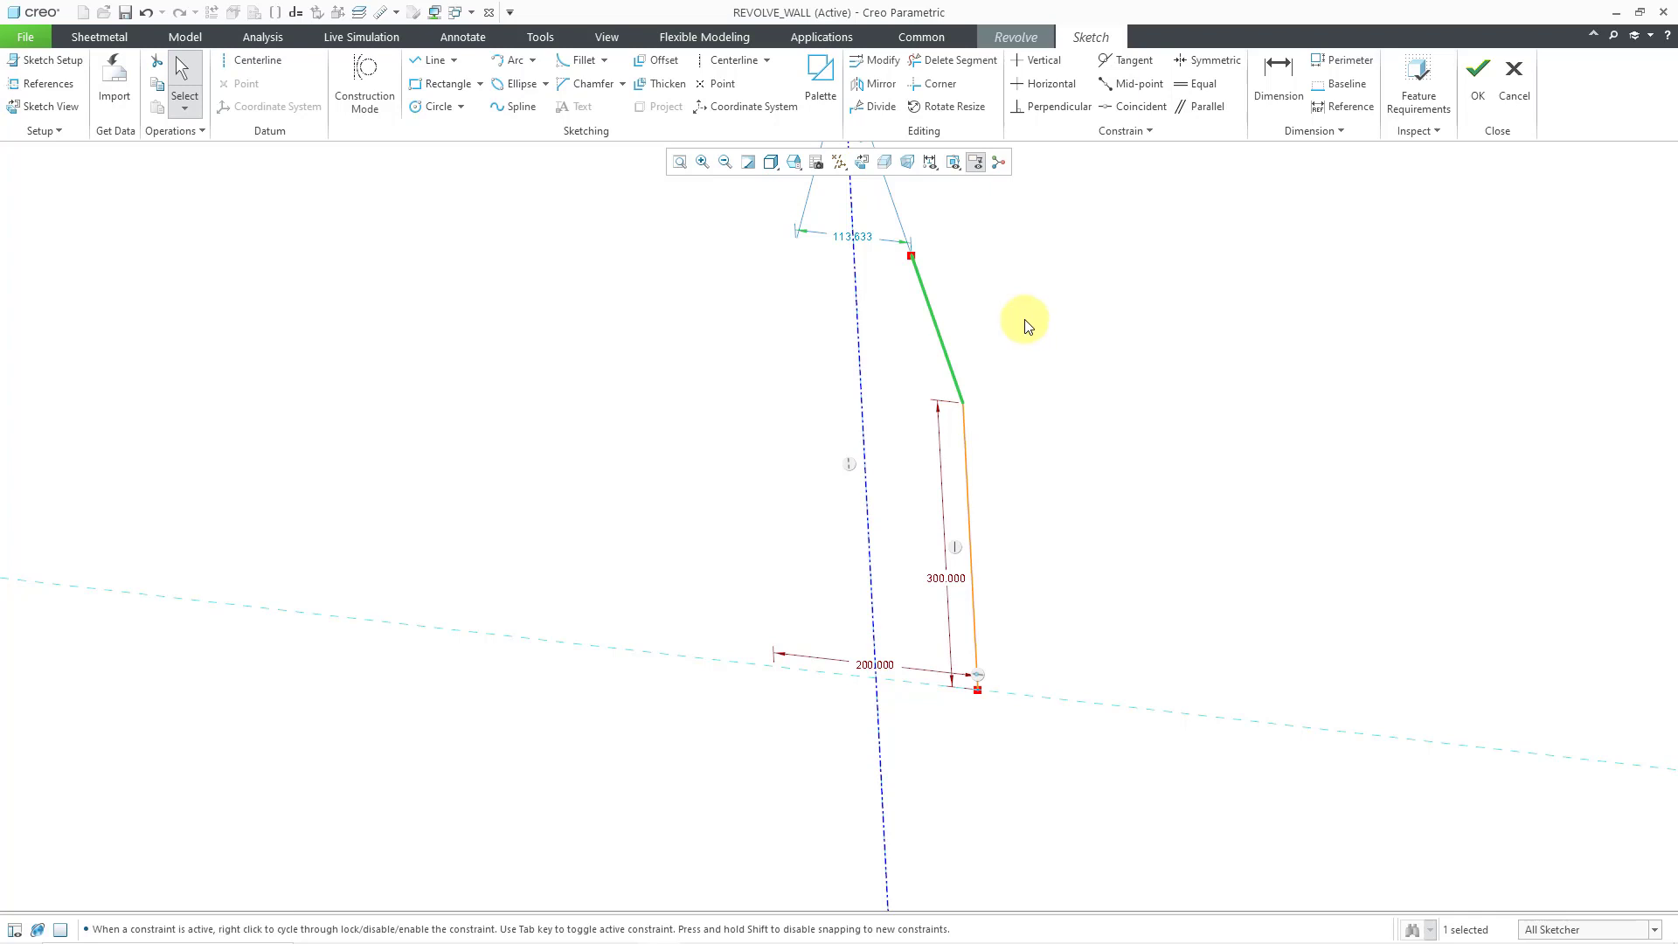
Change the profile's 113.633 top dimension to 120
scroll(813, 487, "down", 2)
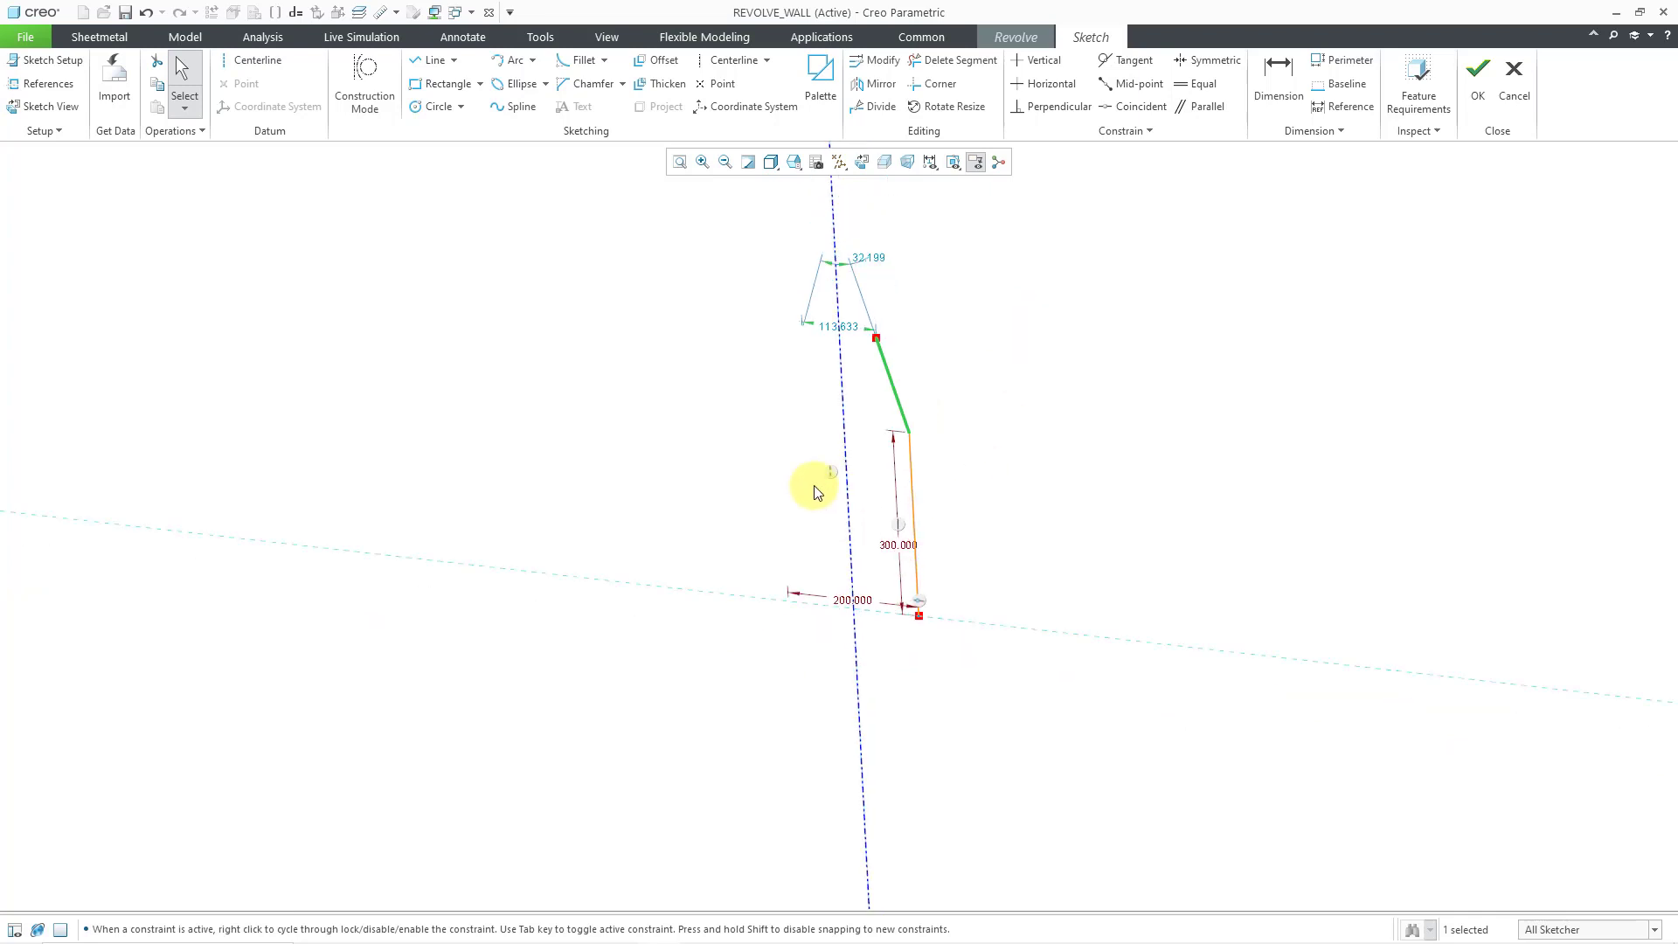
double_click(836, 331)
scroll(848, 323, "up", 2)
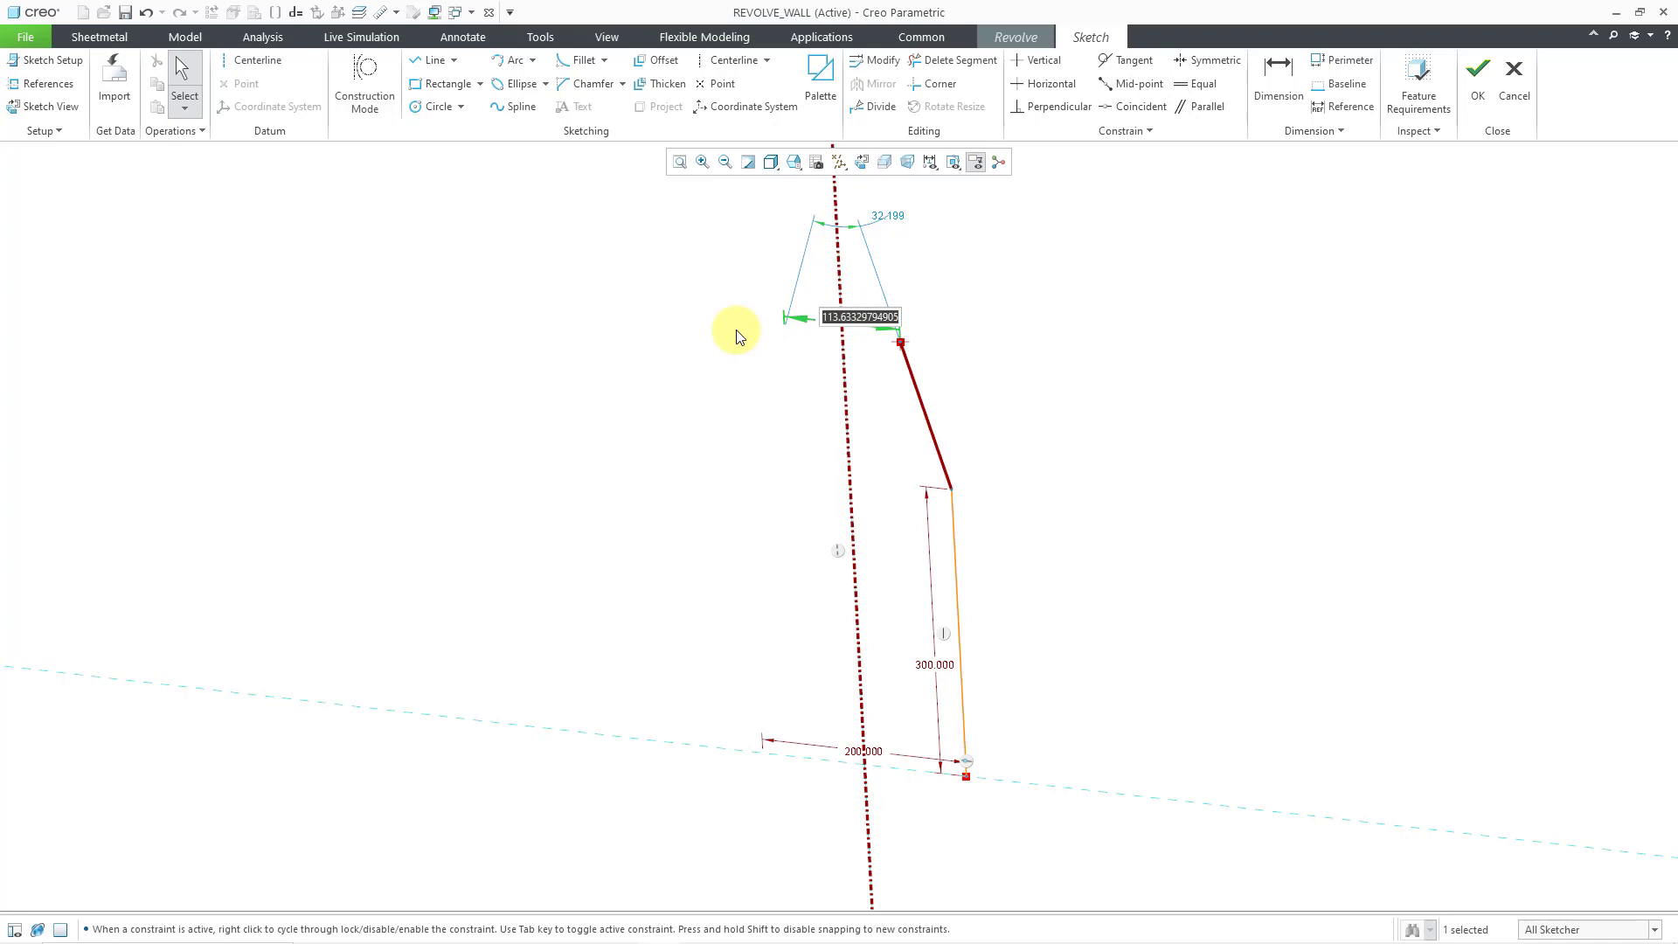
type("120")
key("Return")
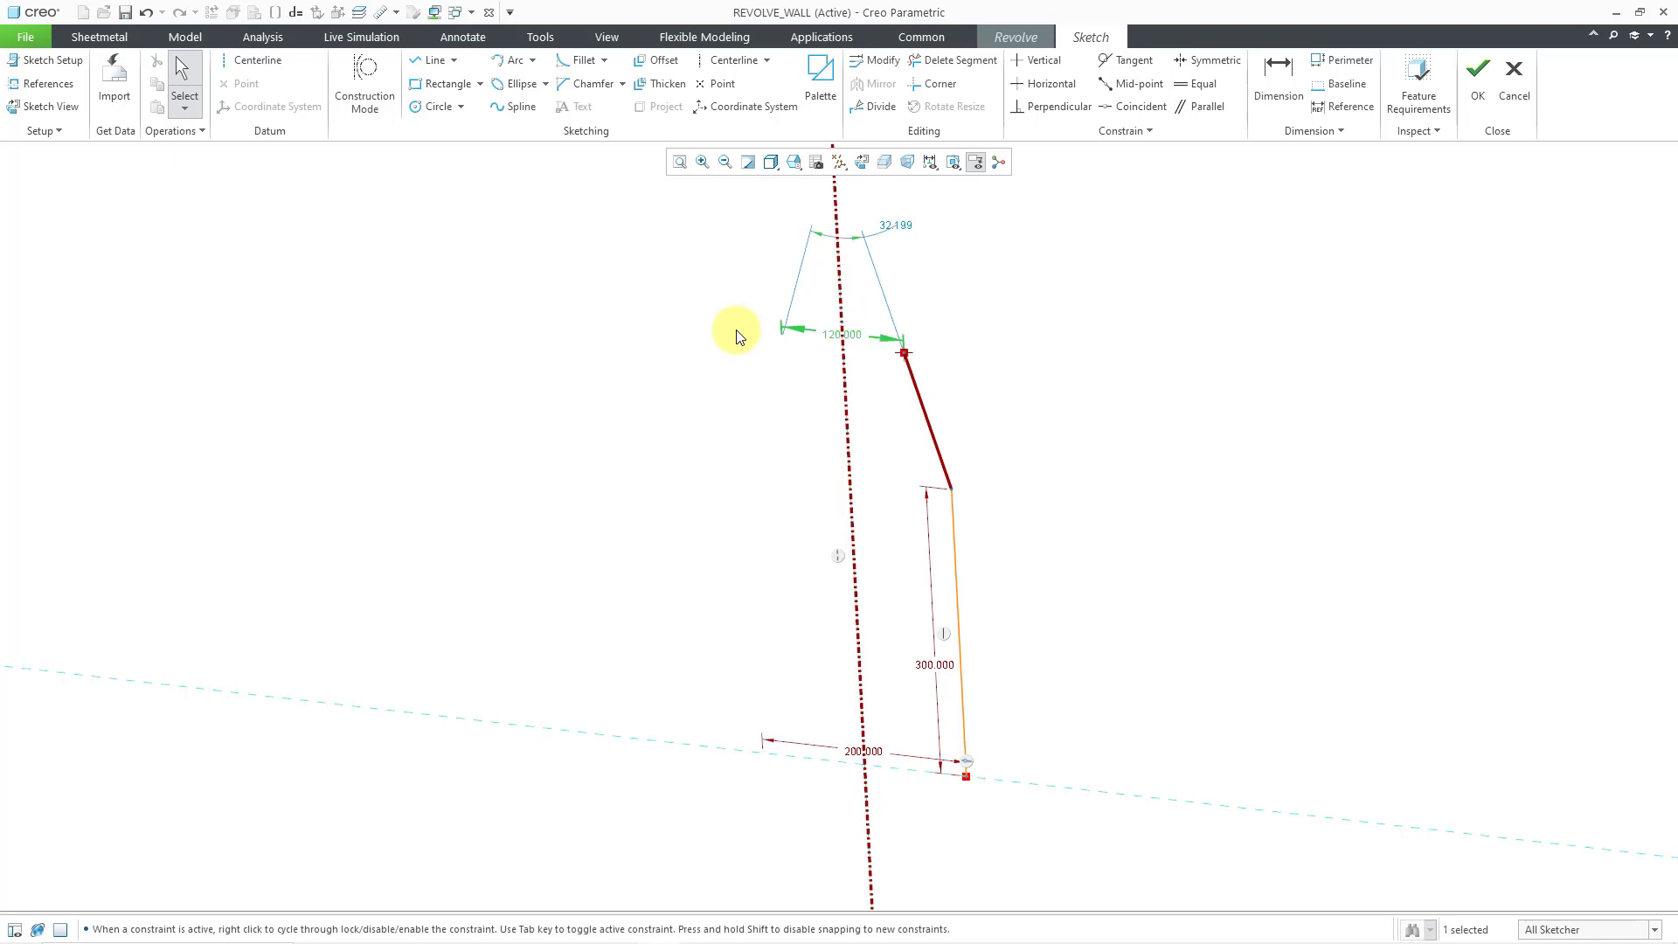
left_click(1062, 317)
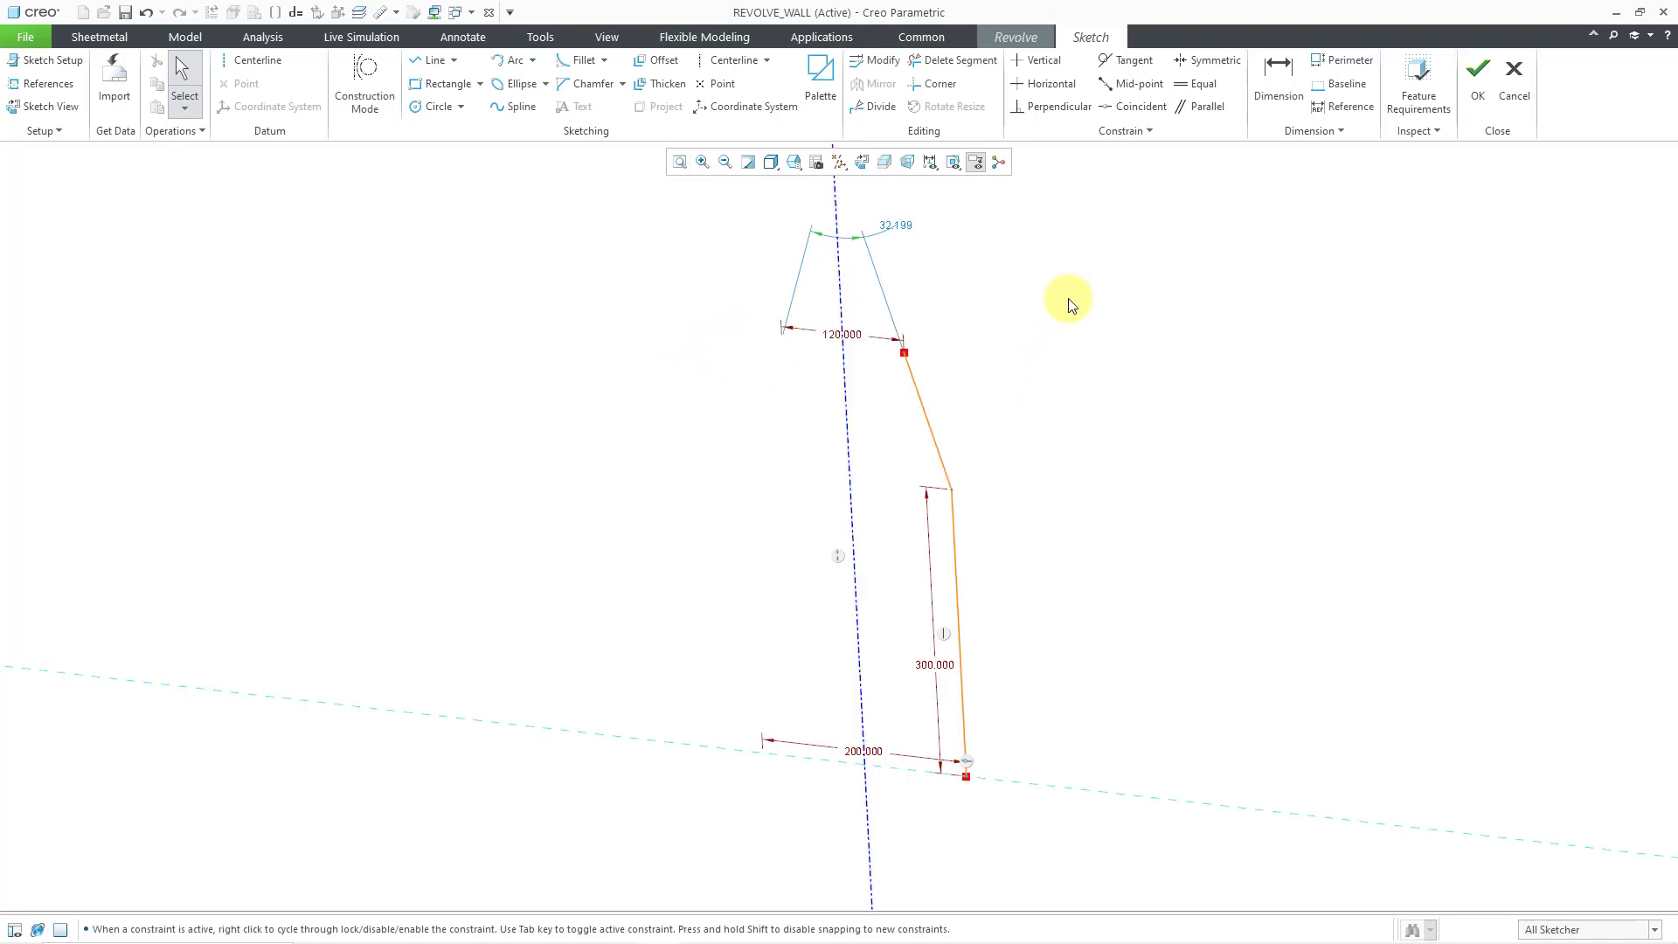
Dimension the profile's overall height to the bottom reference as 450 and finish the sketch
left_click(1277, 96)
left_click(909, 360)
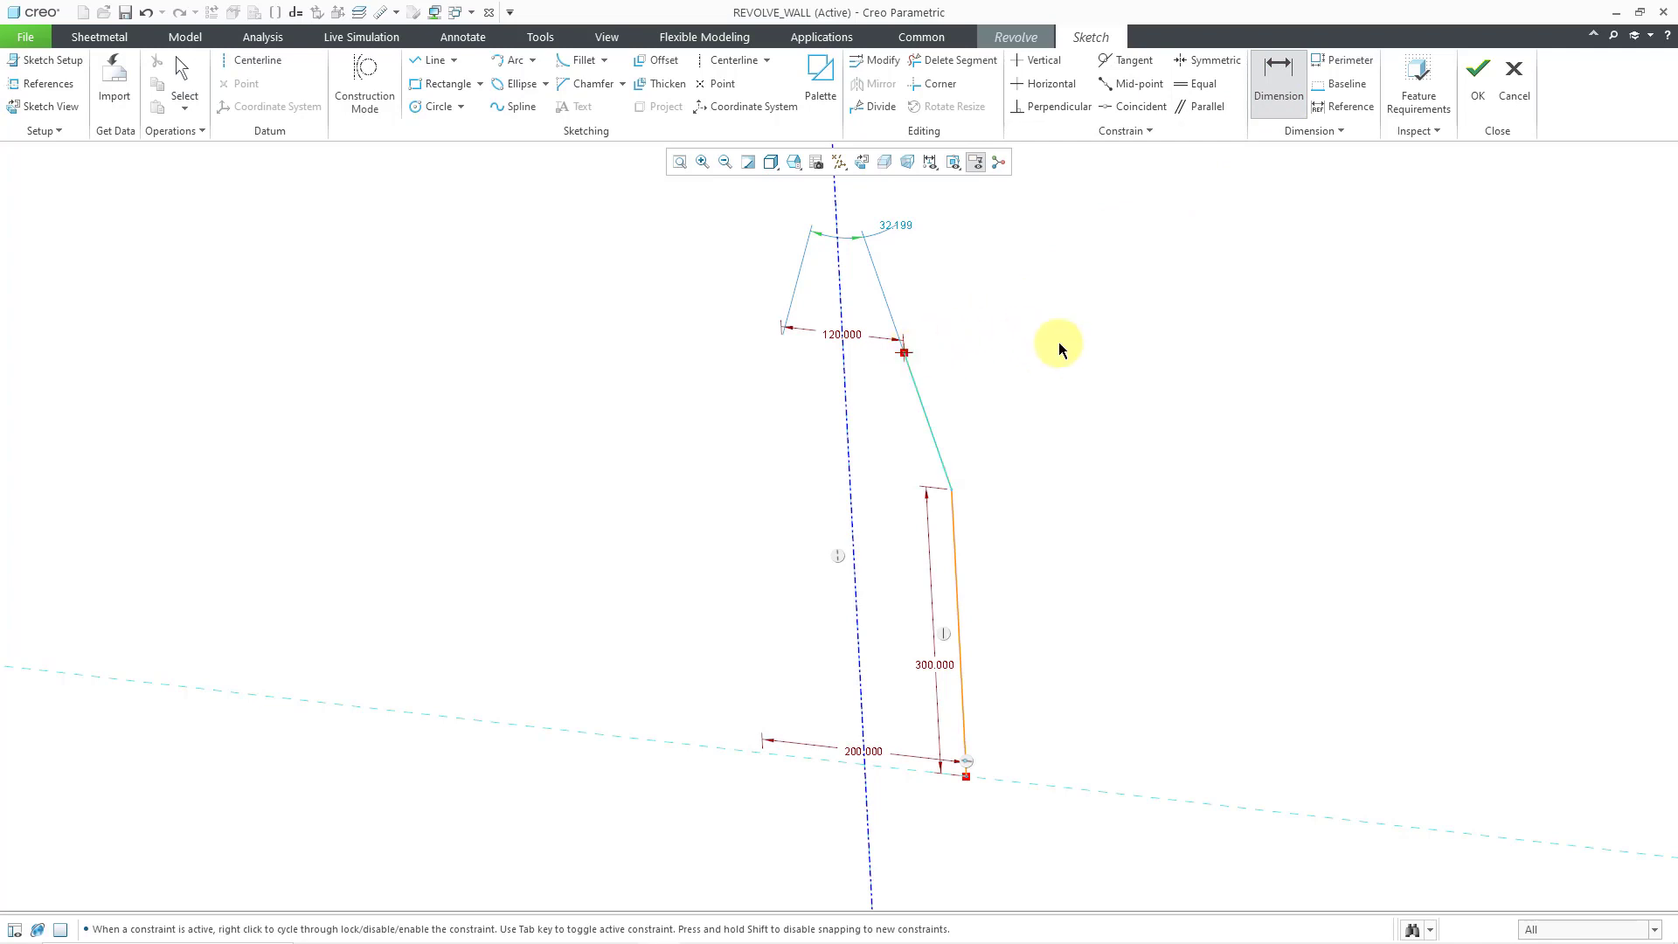
left_click(1108, 787)
middle_click(1097, 574)
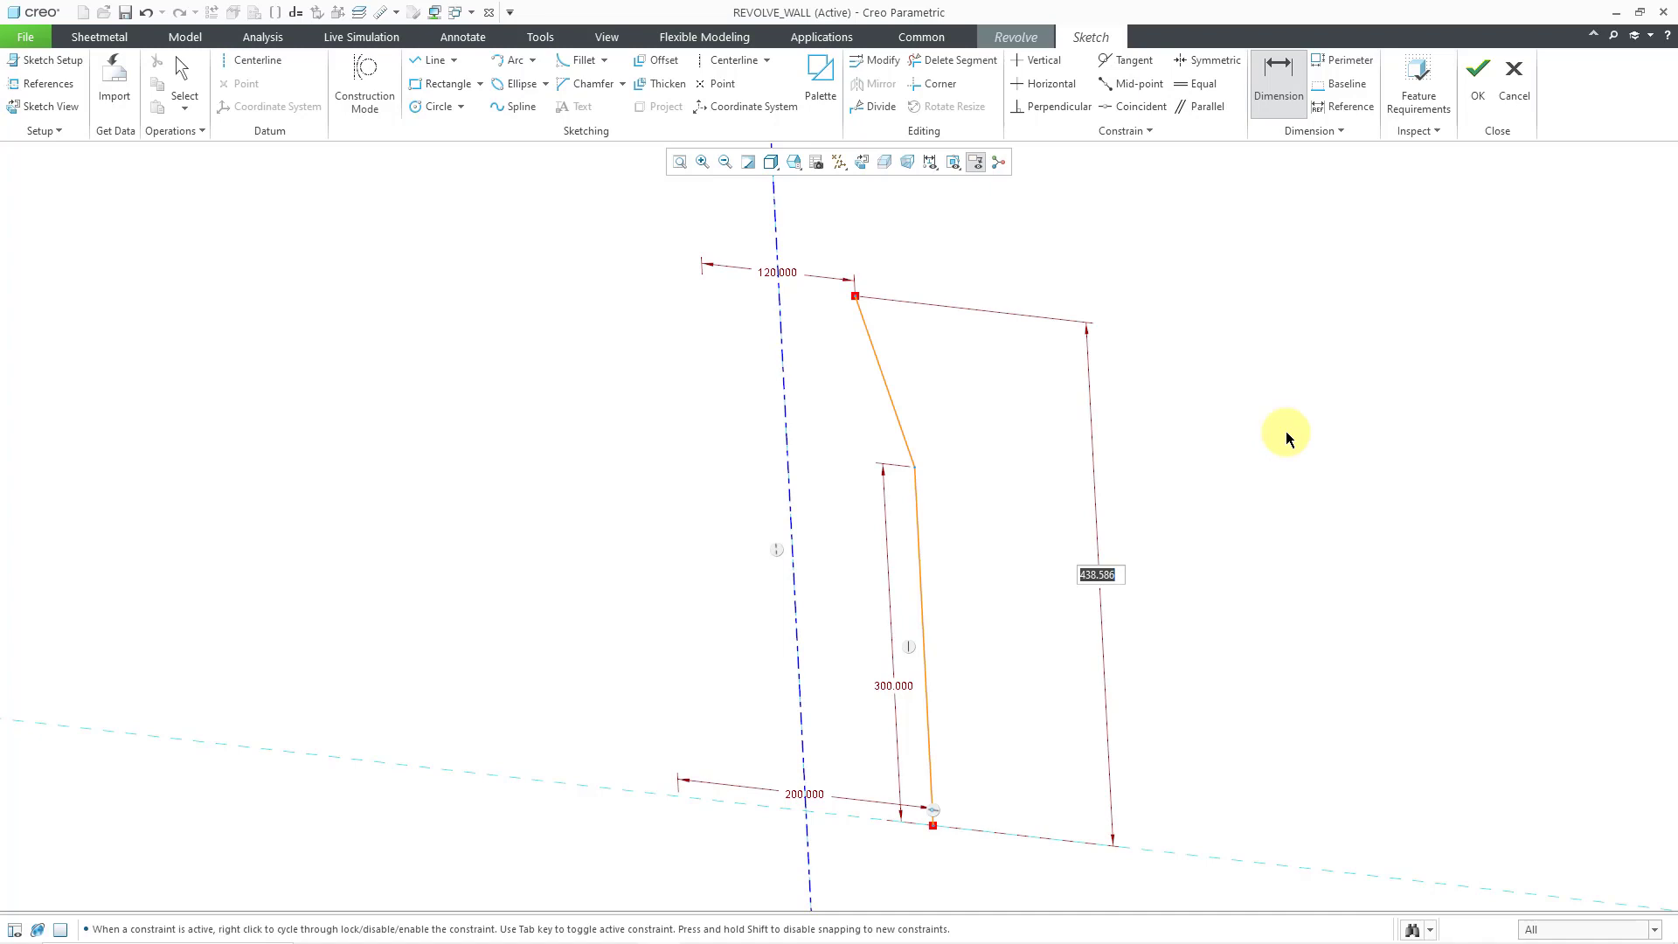
type("450")
key("Return")
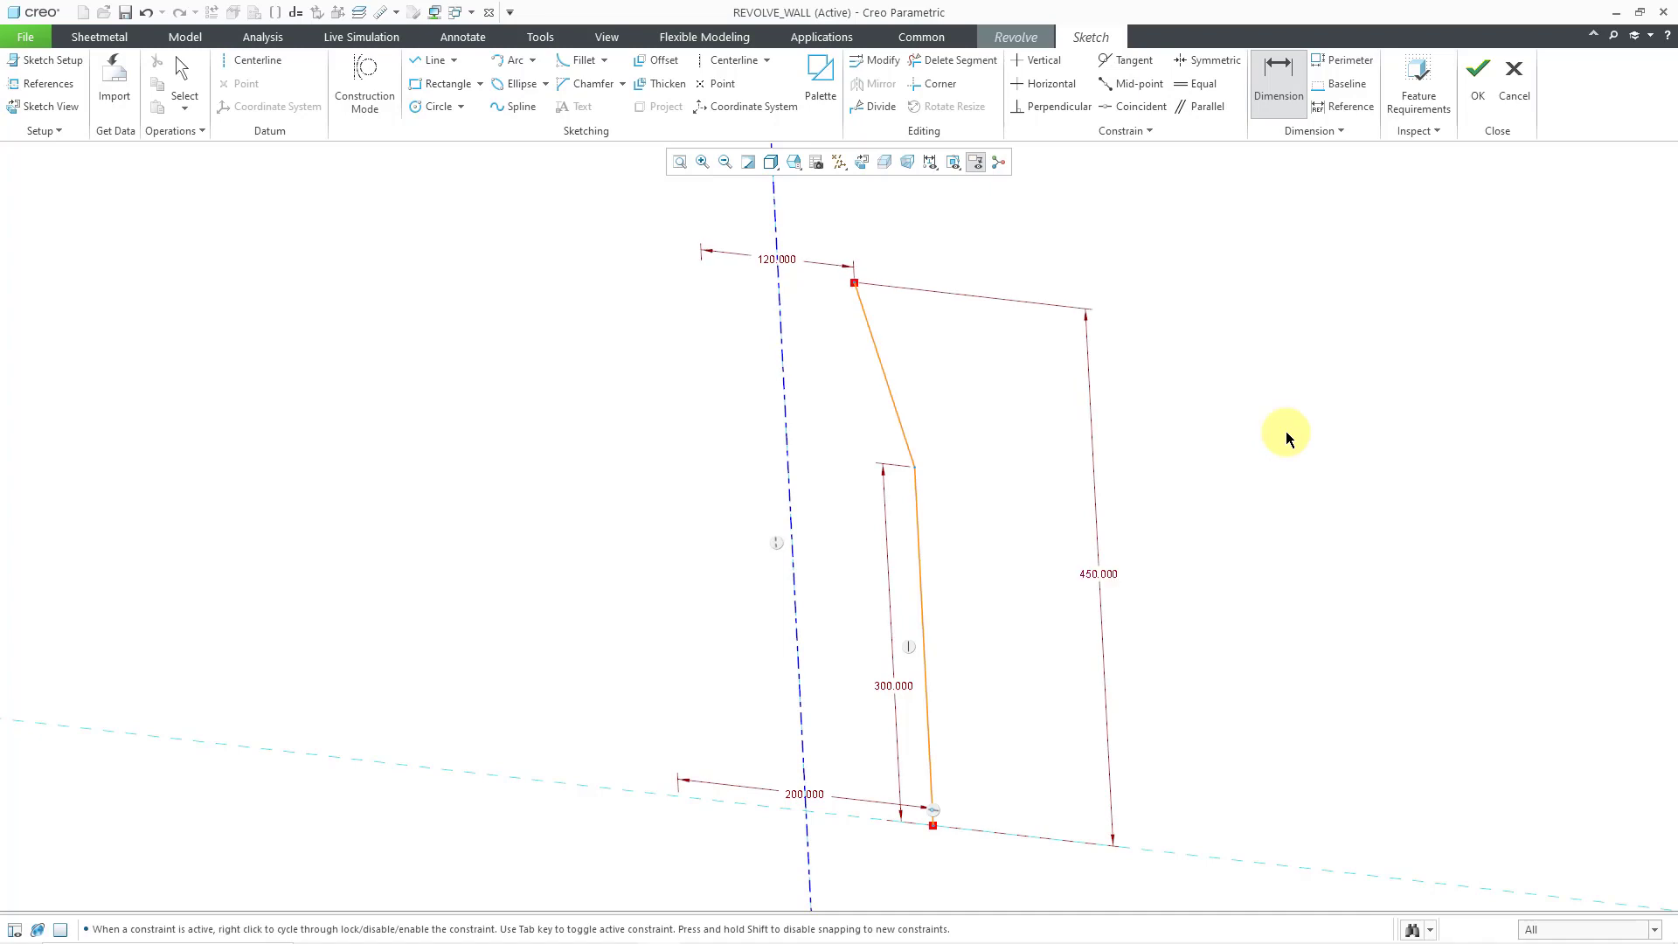
left_click(1478, 96)
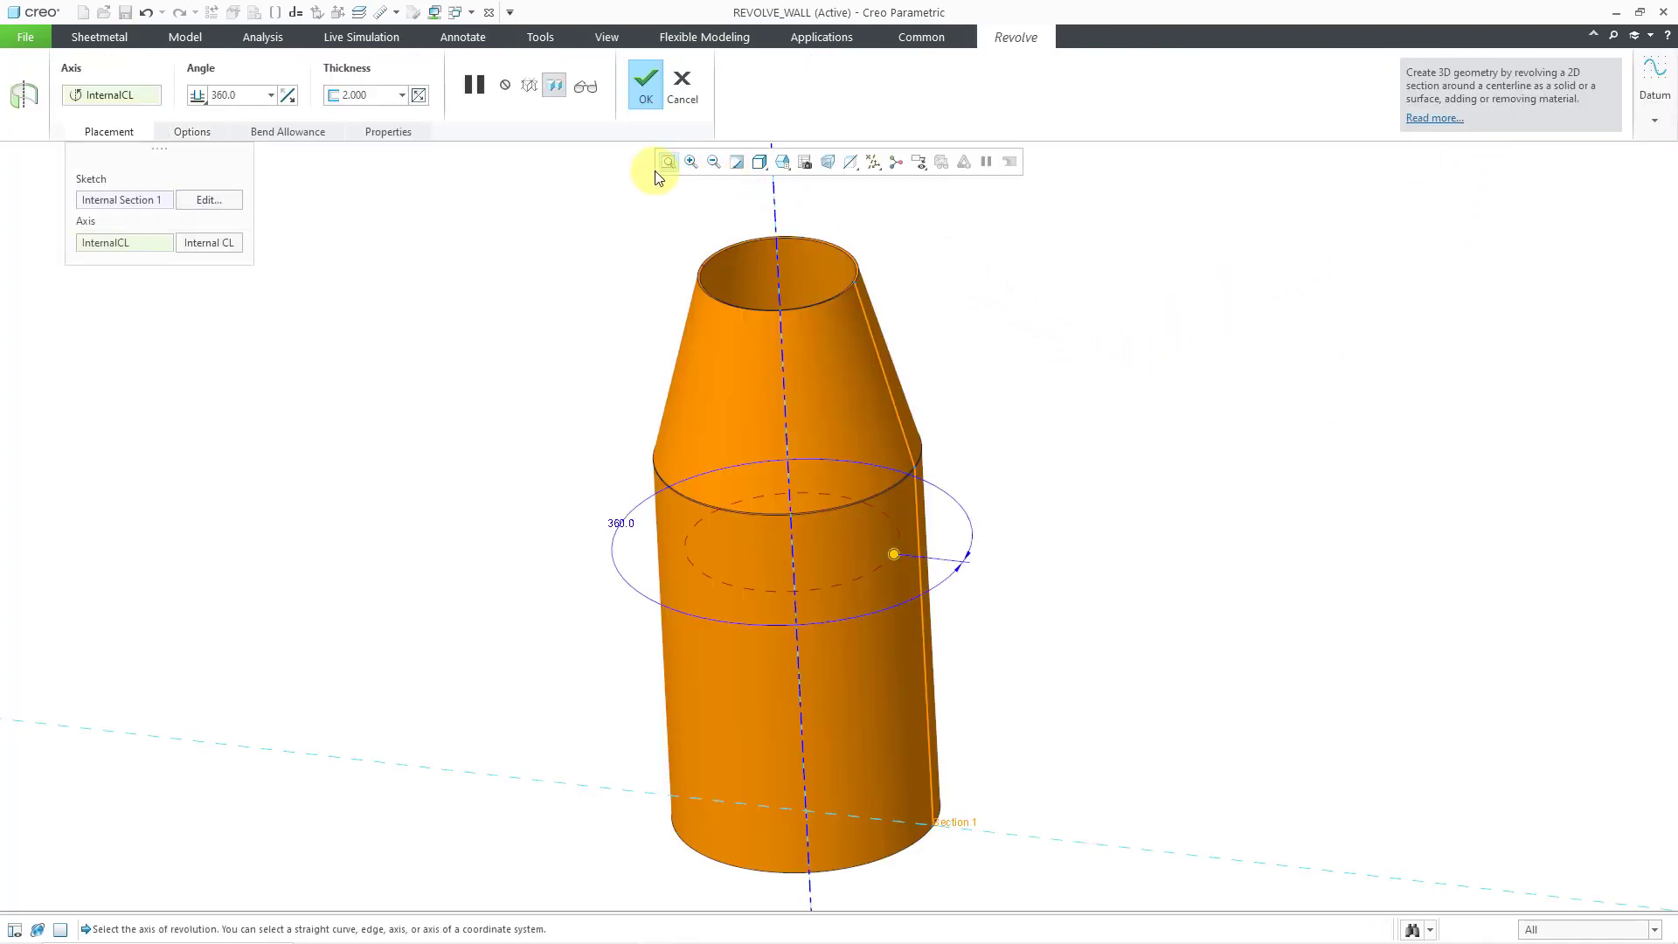
Accept the redefined revolved wall, show the Model Tree, and select Sketched Rip 1
left_click(644, 96)
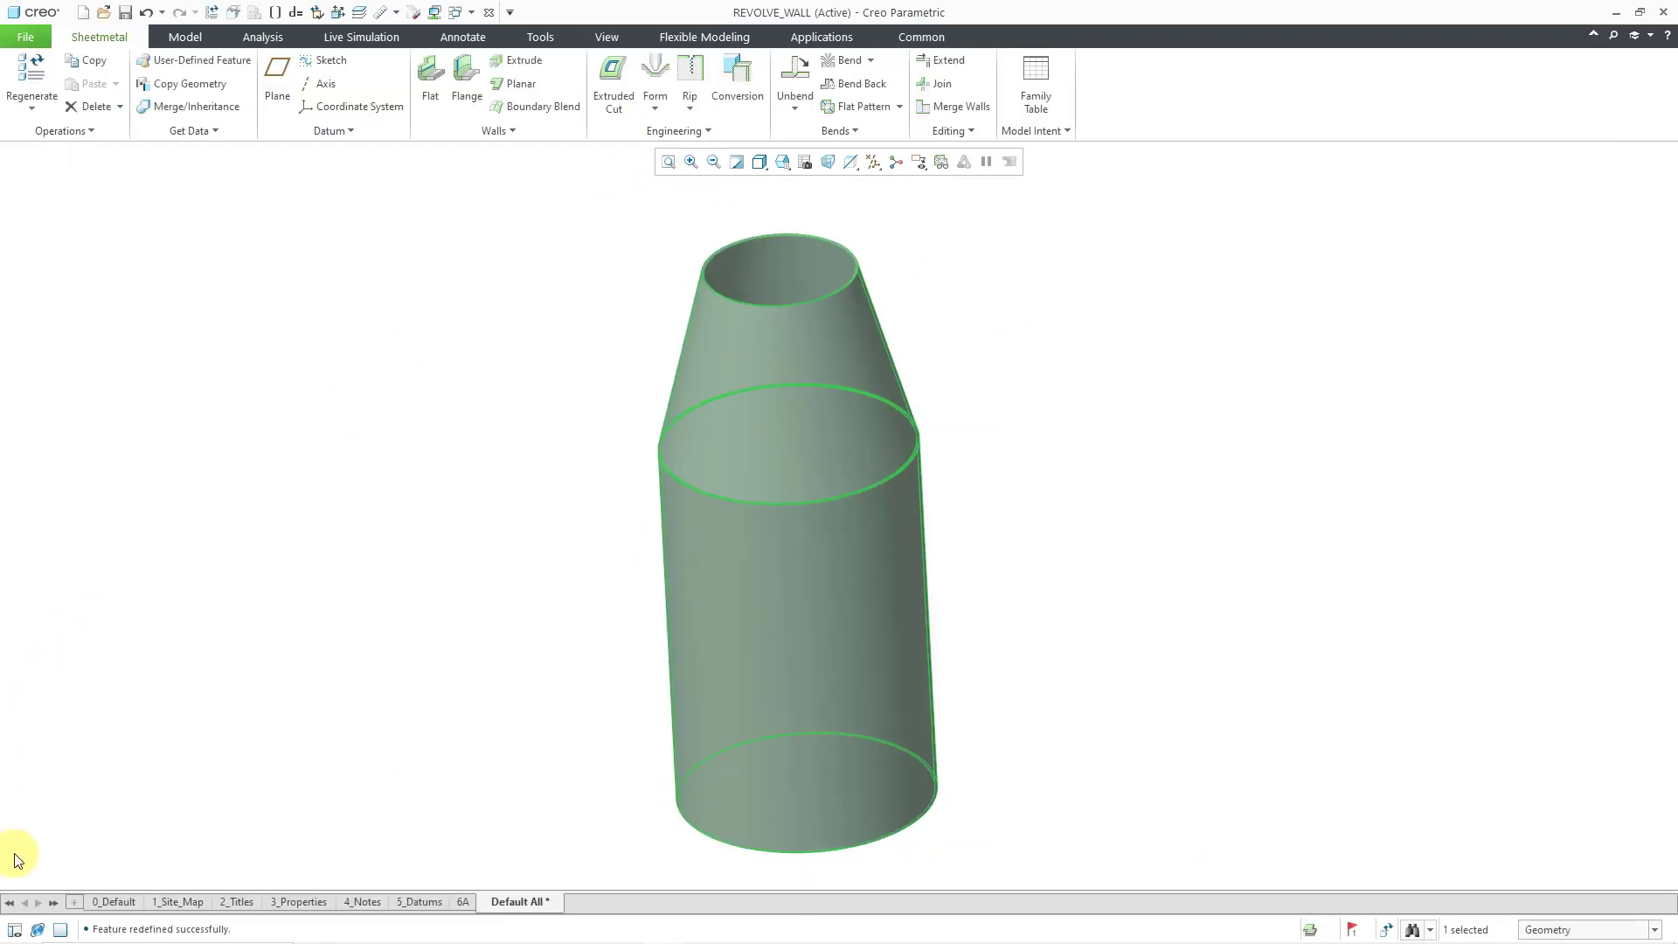
left_click(14, 929)
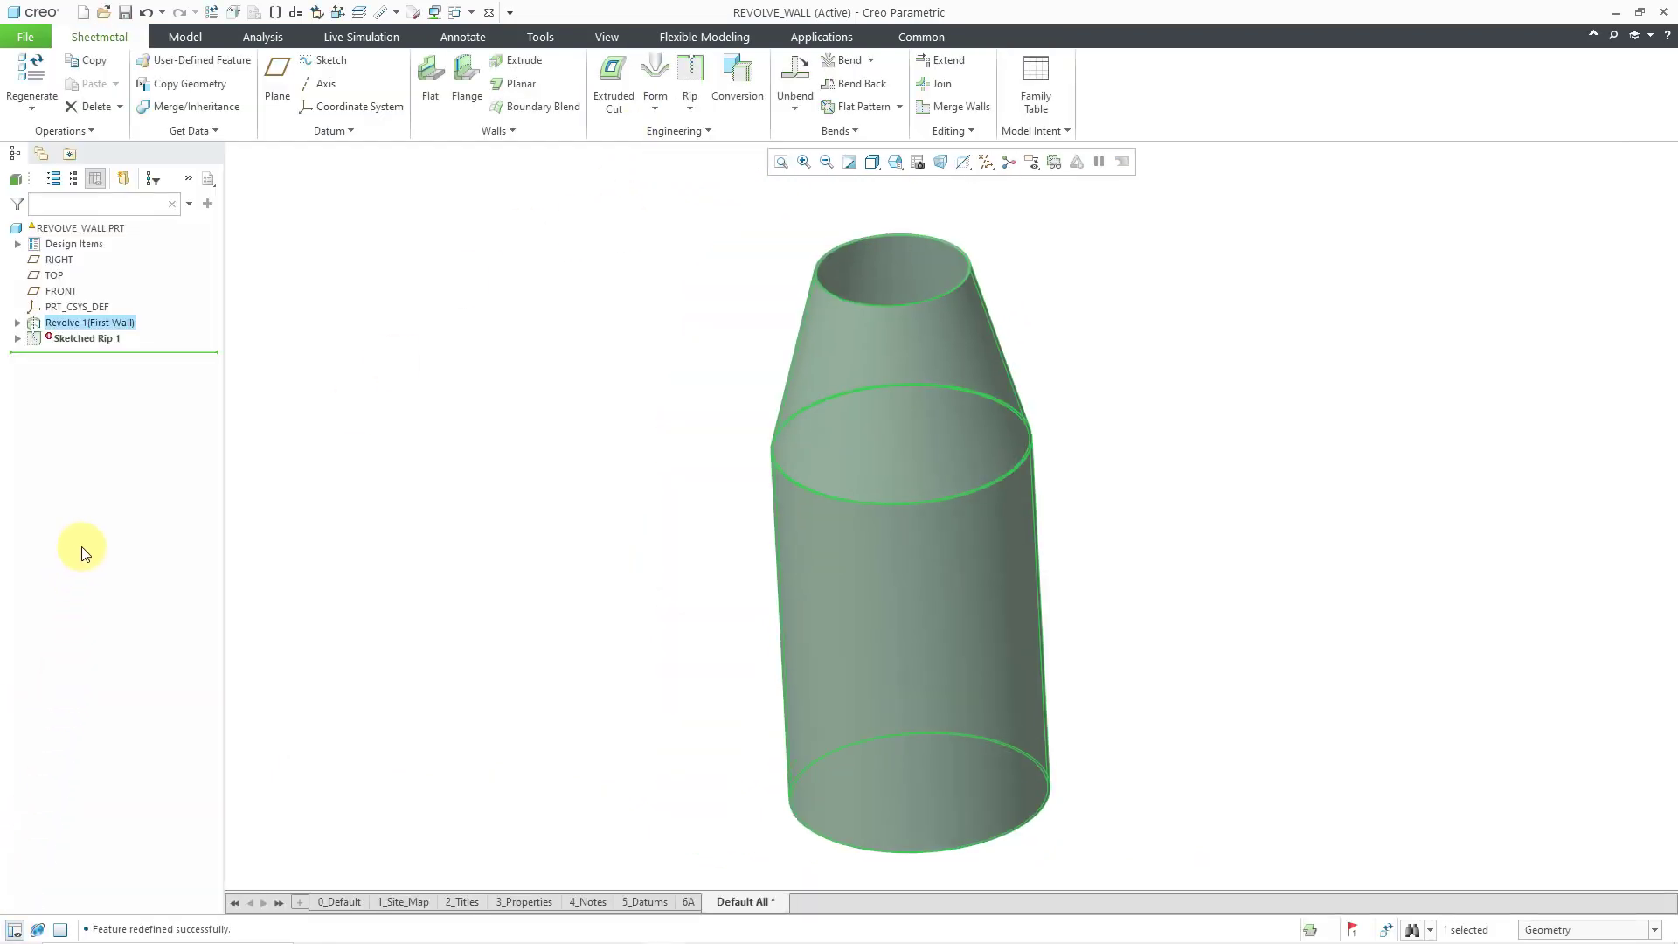
left_click(90, 340)
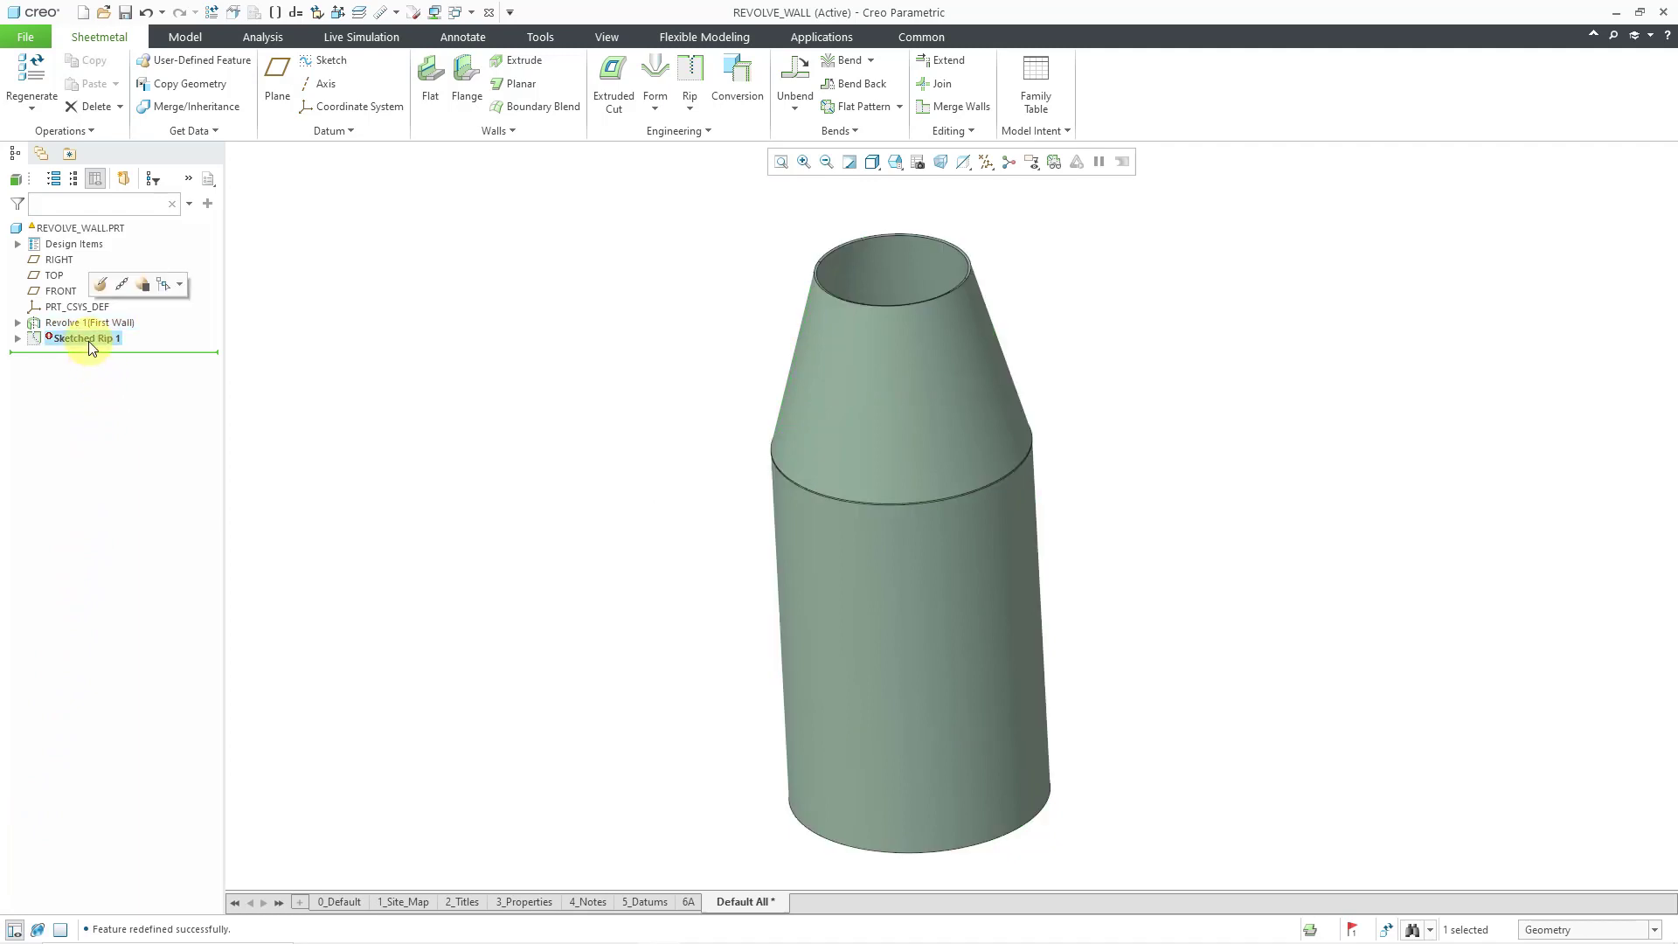
Reopen the rip sketch and replace its surface reference with the cone's top rim edge
left_click(102, 284)
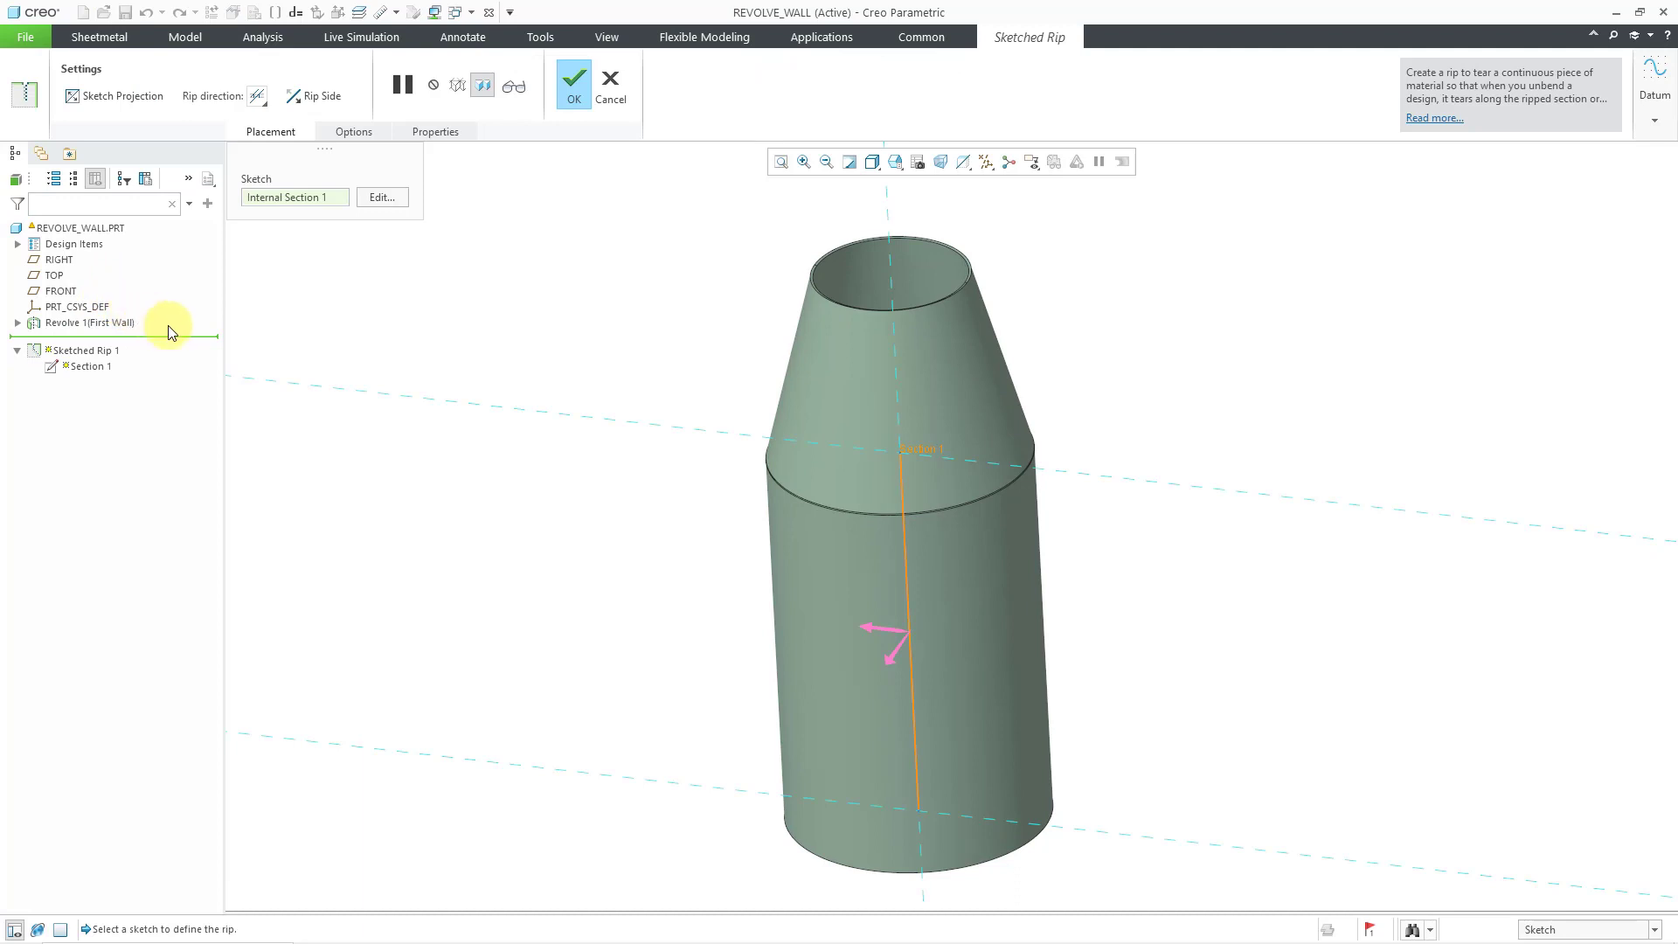
left_click(382, 197)
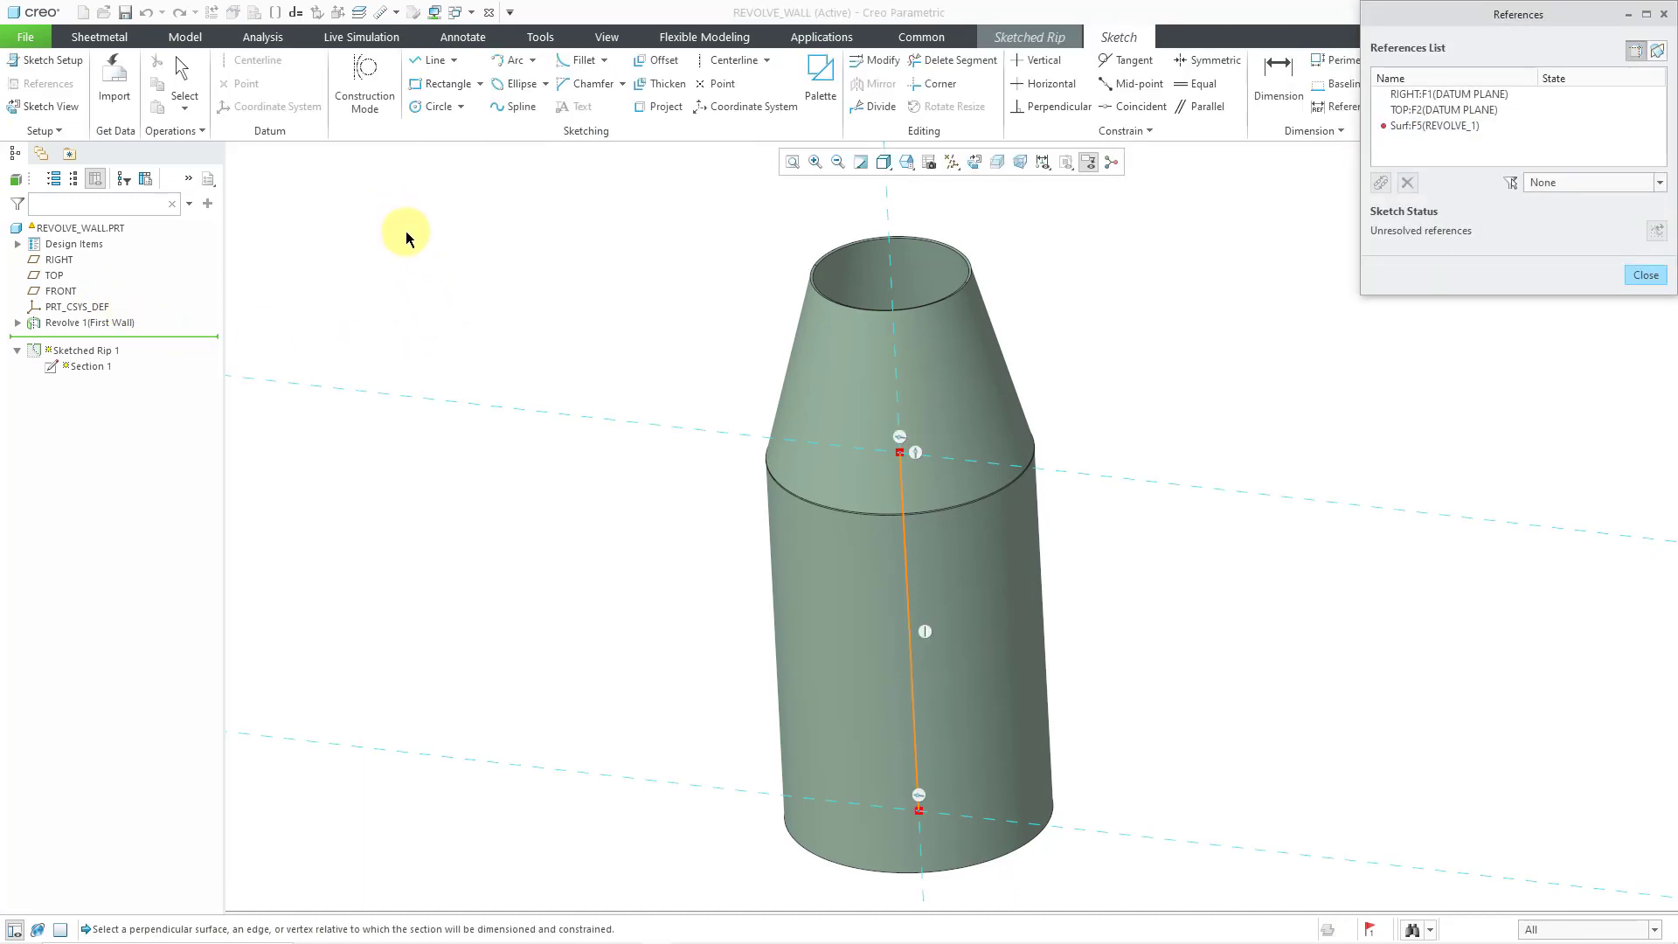
left_click(1419, 125)
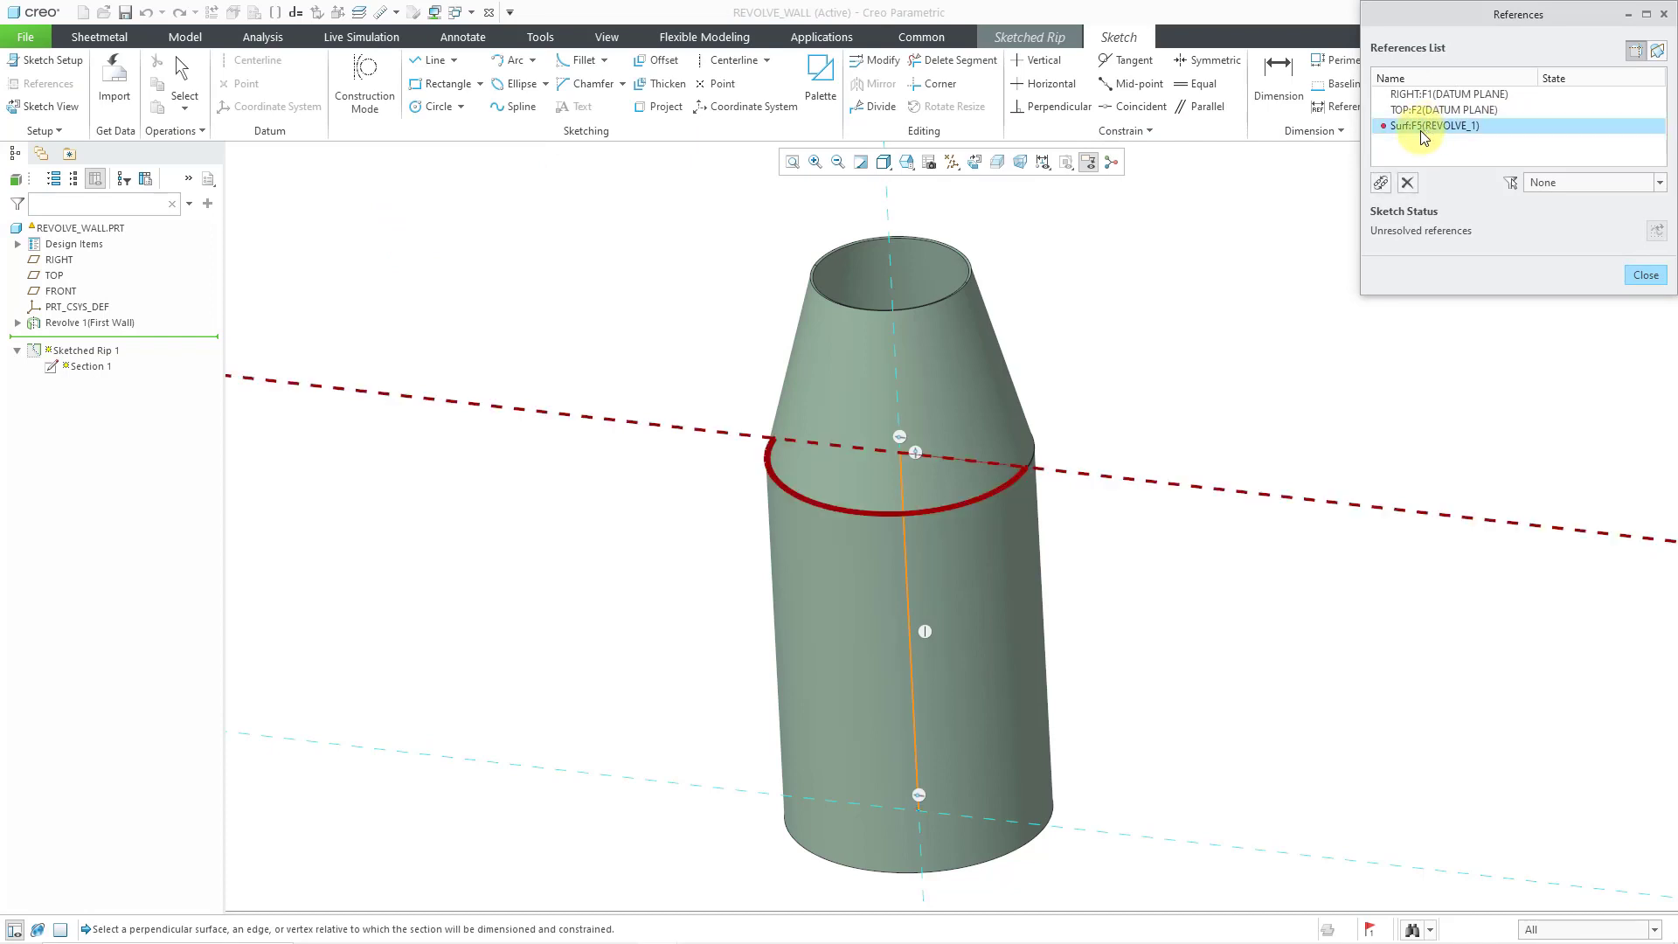
left_click(1406, 182)
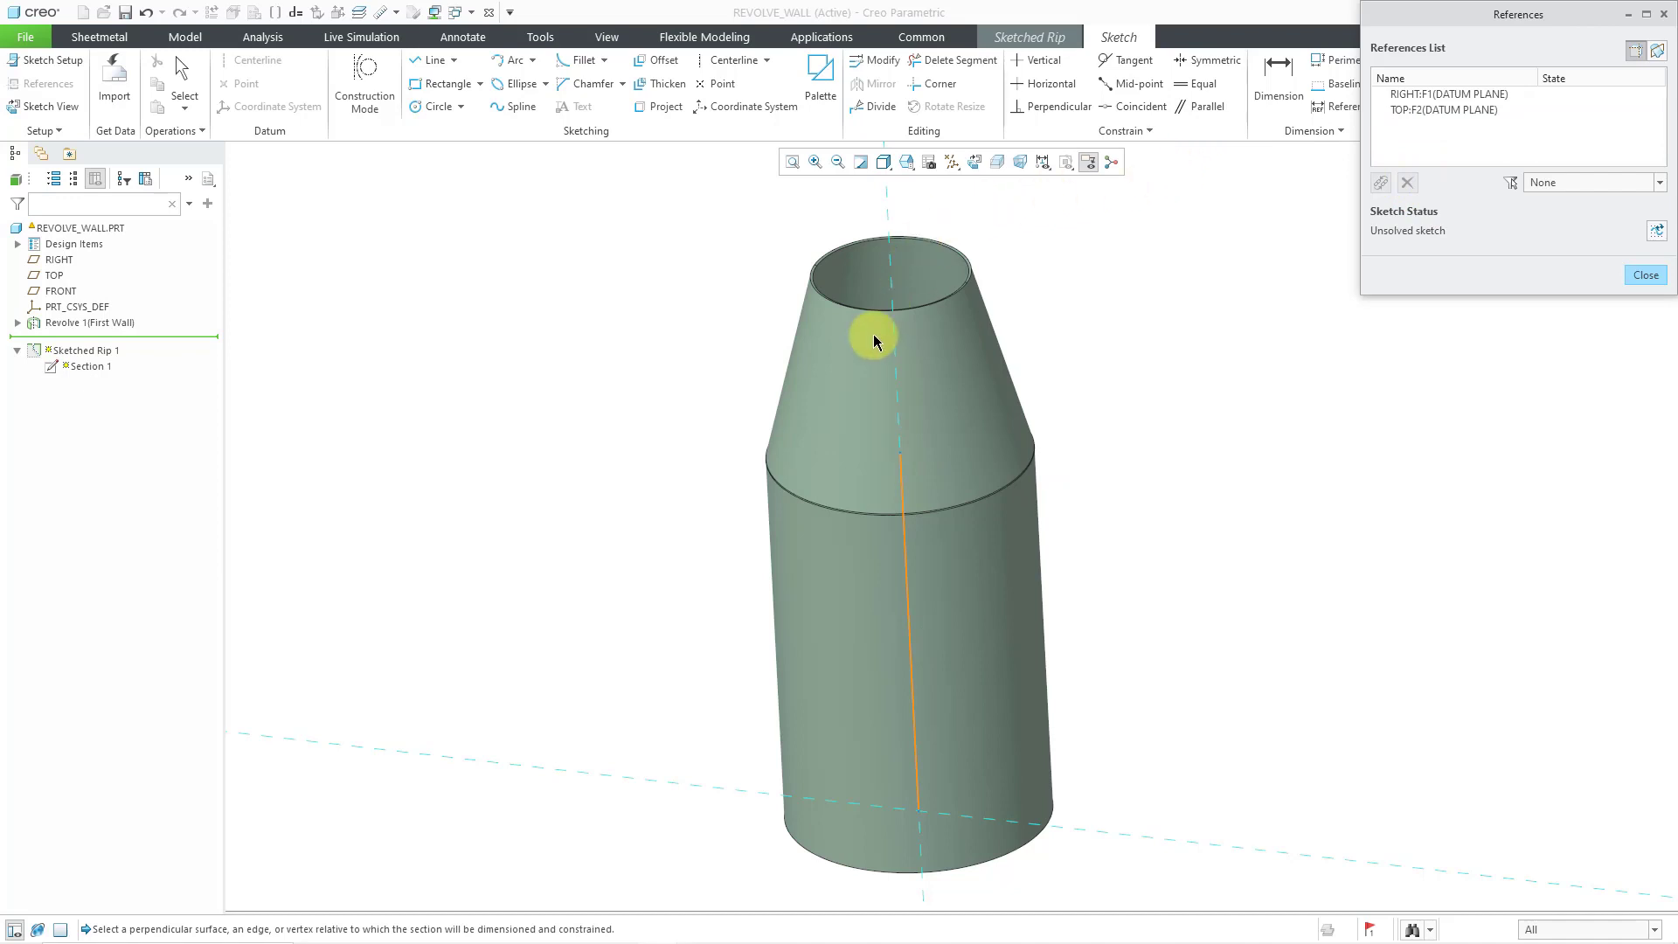
scroll(895, 259, "up", 3)
scroll(891, 279, "up", 3)
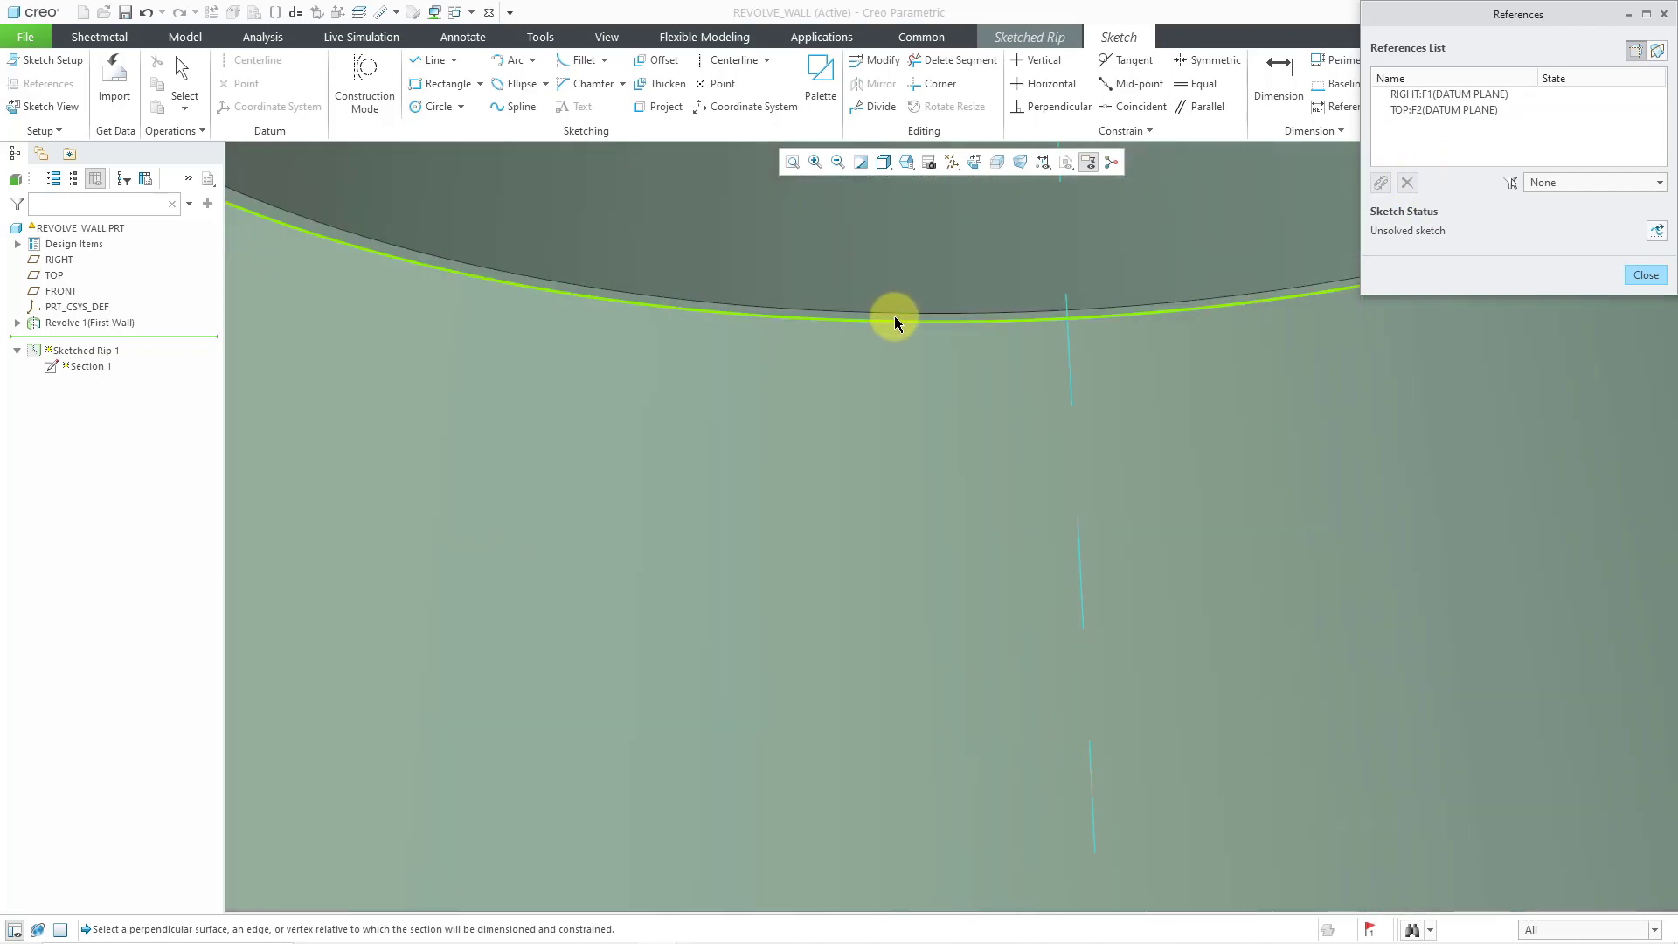
left_click(894, 319)
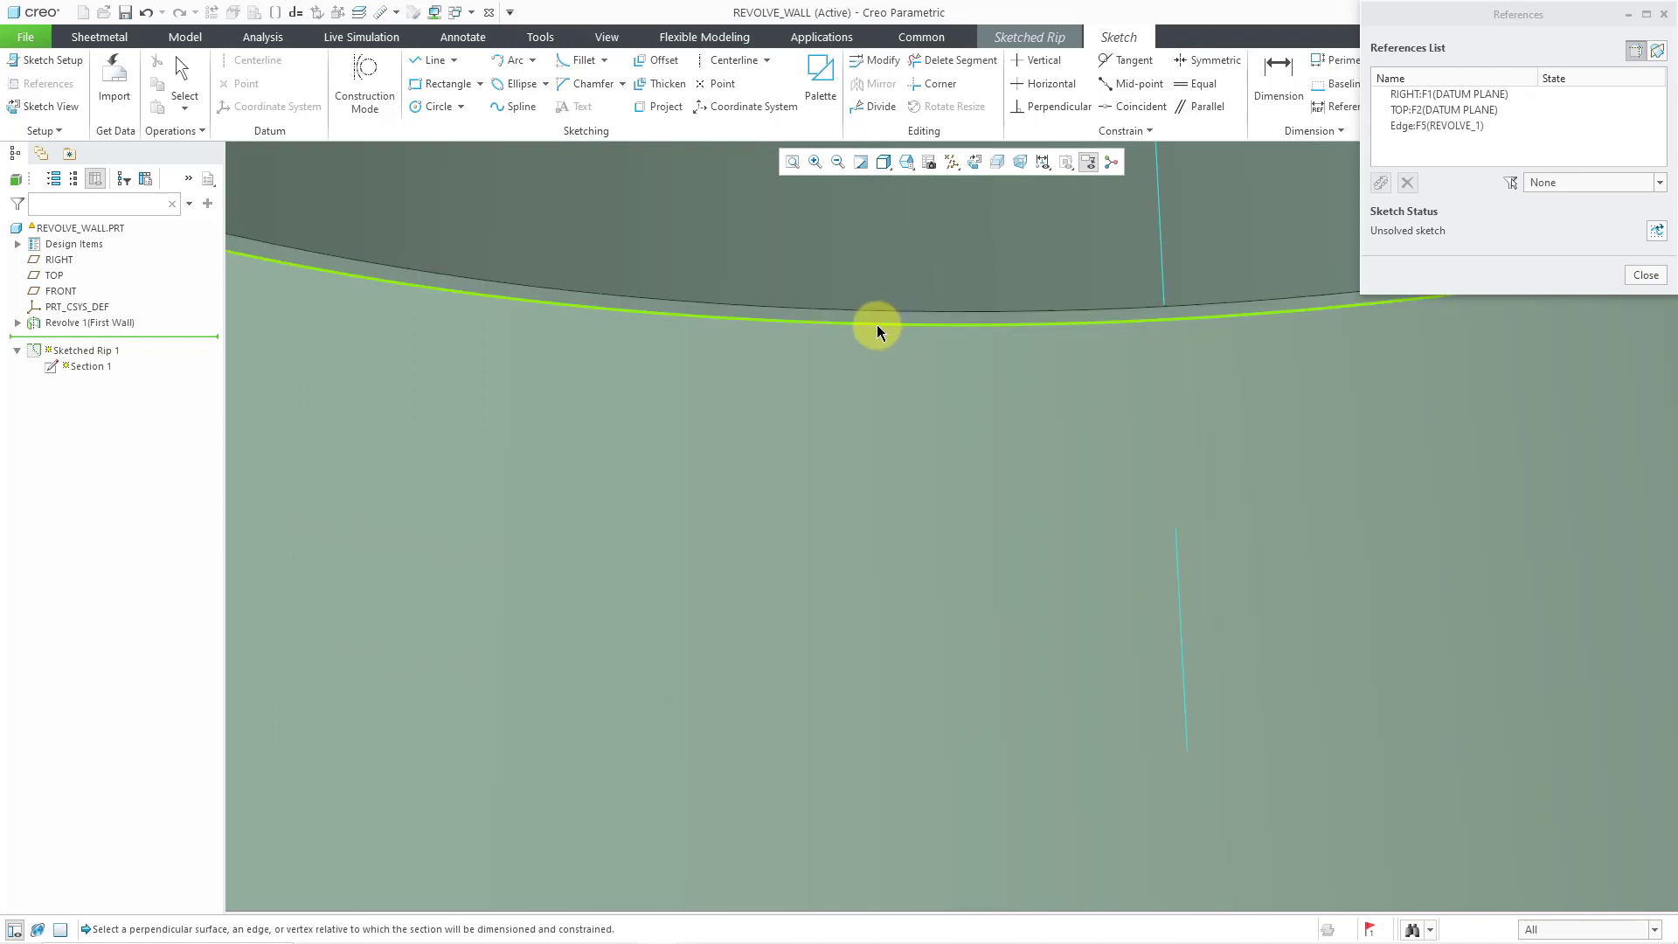
scroll(876, 328, "down", 3)
scroll(876, 329, "down", 5)
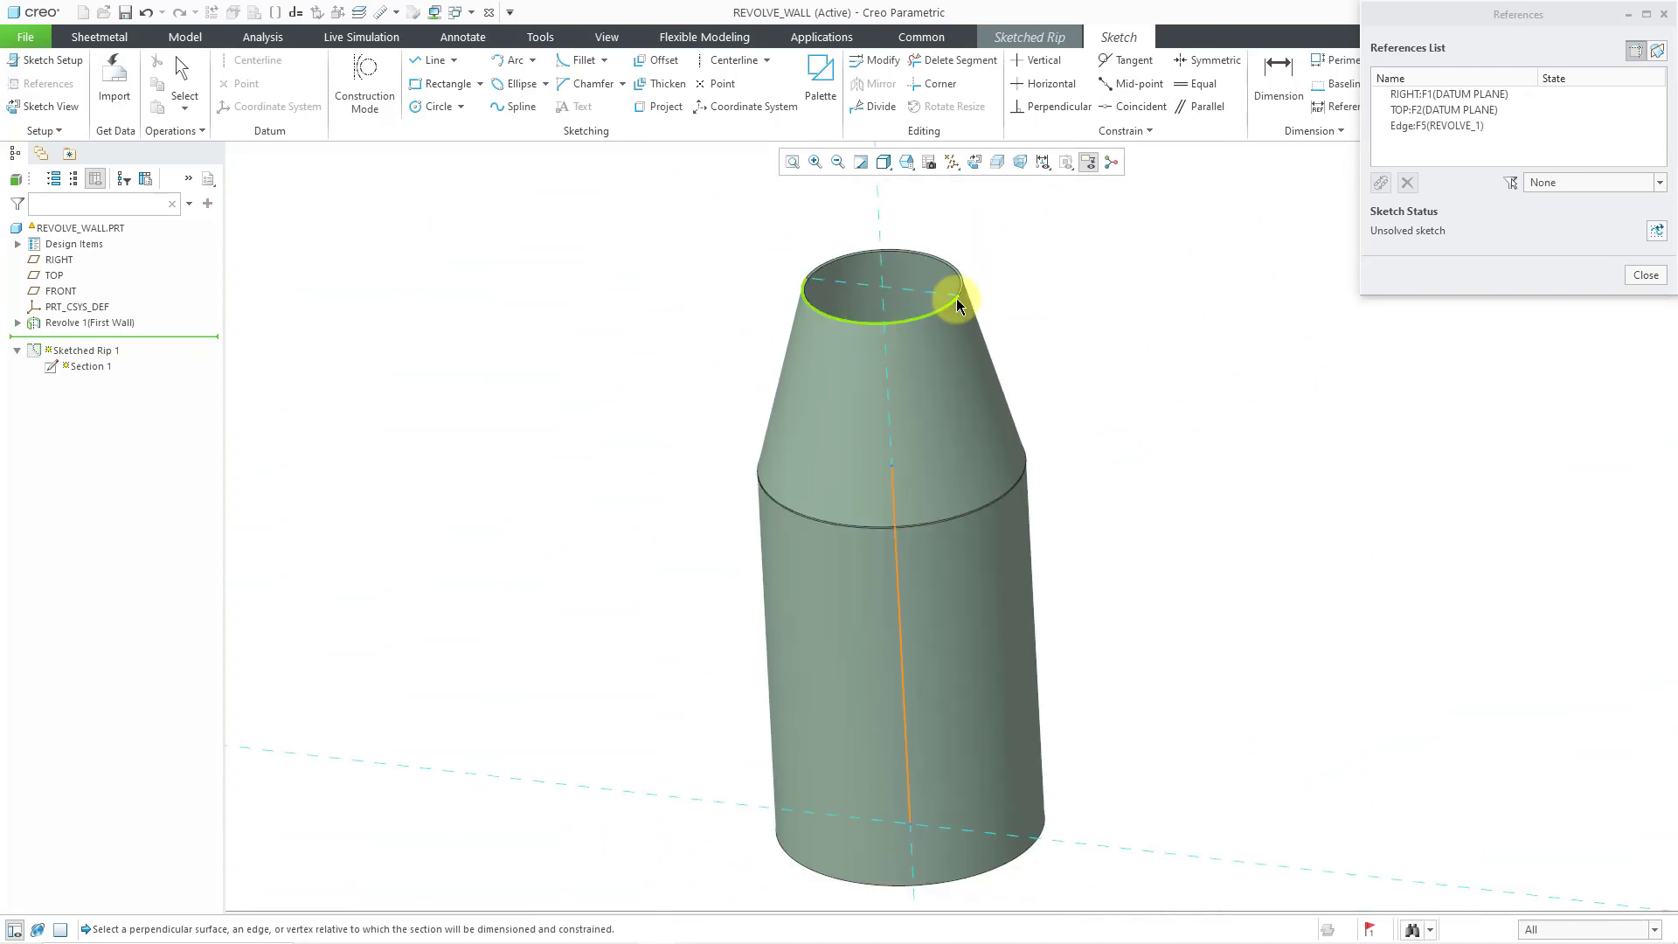
left_click(1646, 278)
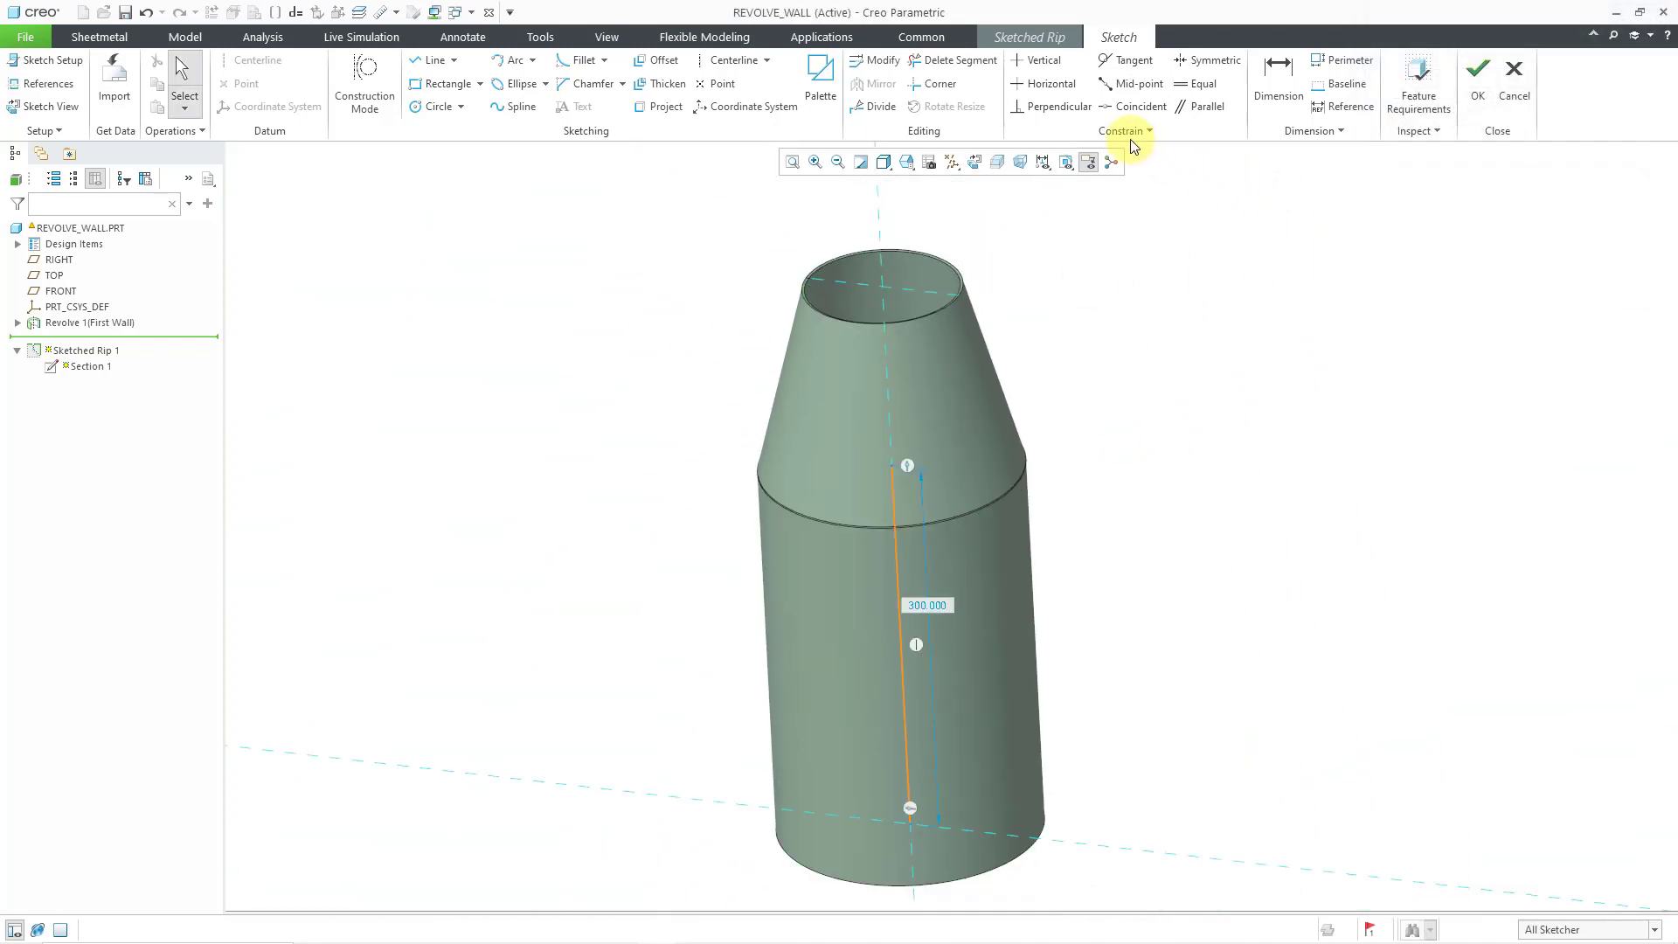
Make the rip line's top end coincident with the rim and complete the rip
left_click(1127, 106)
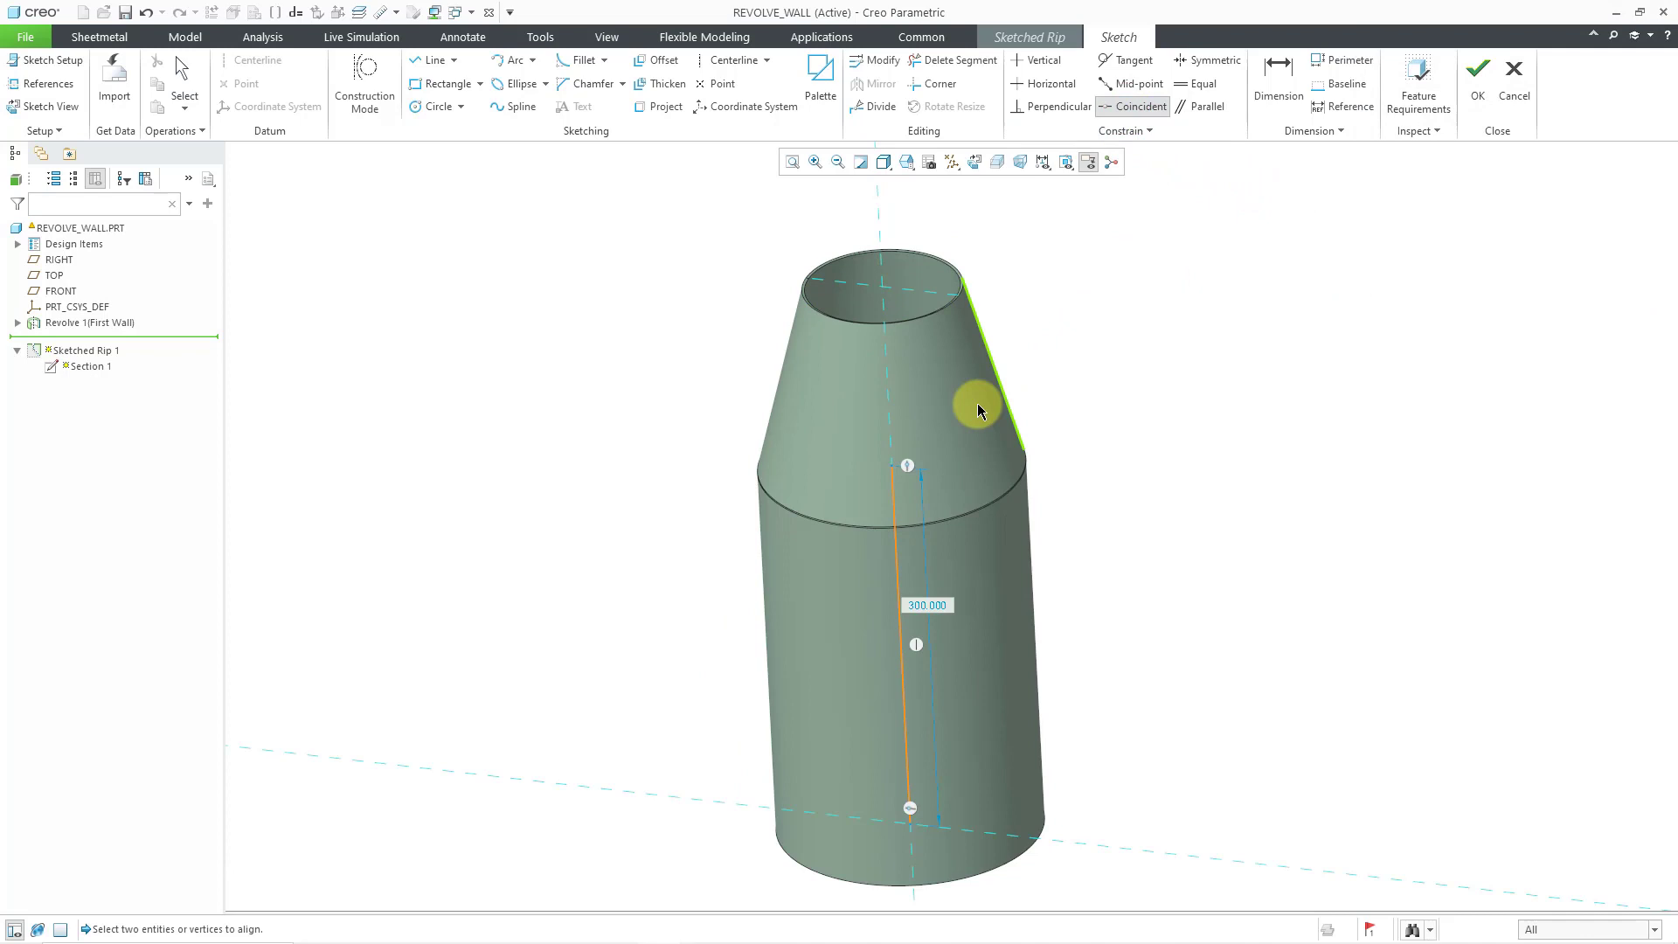
left_click(900, 466)
left_click(924, 281)
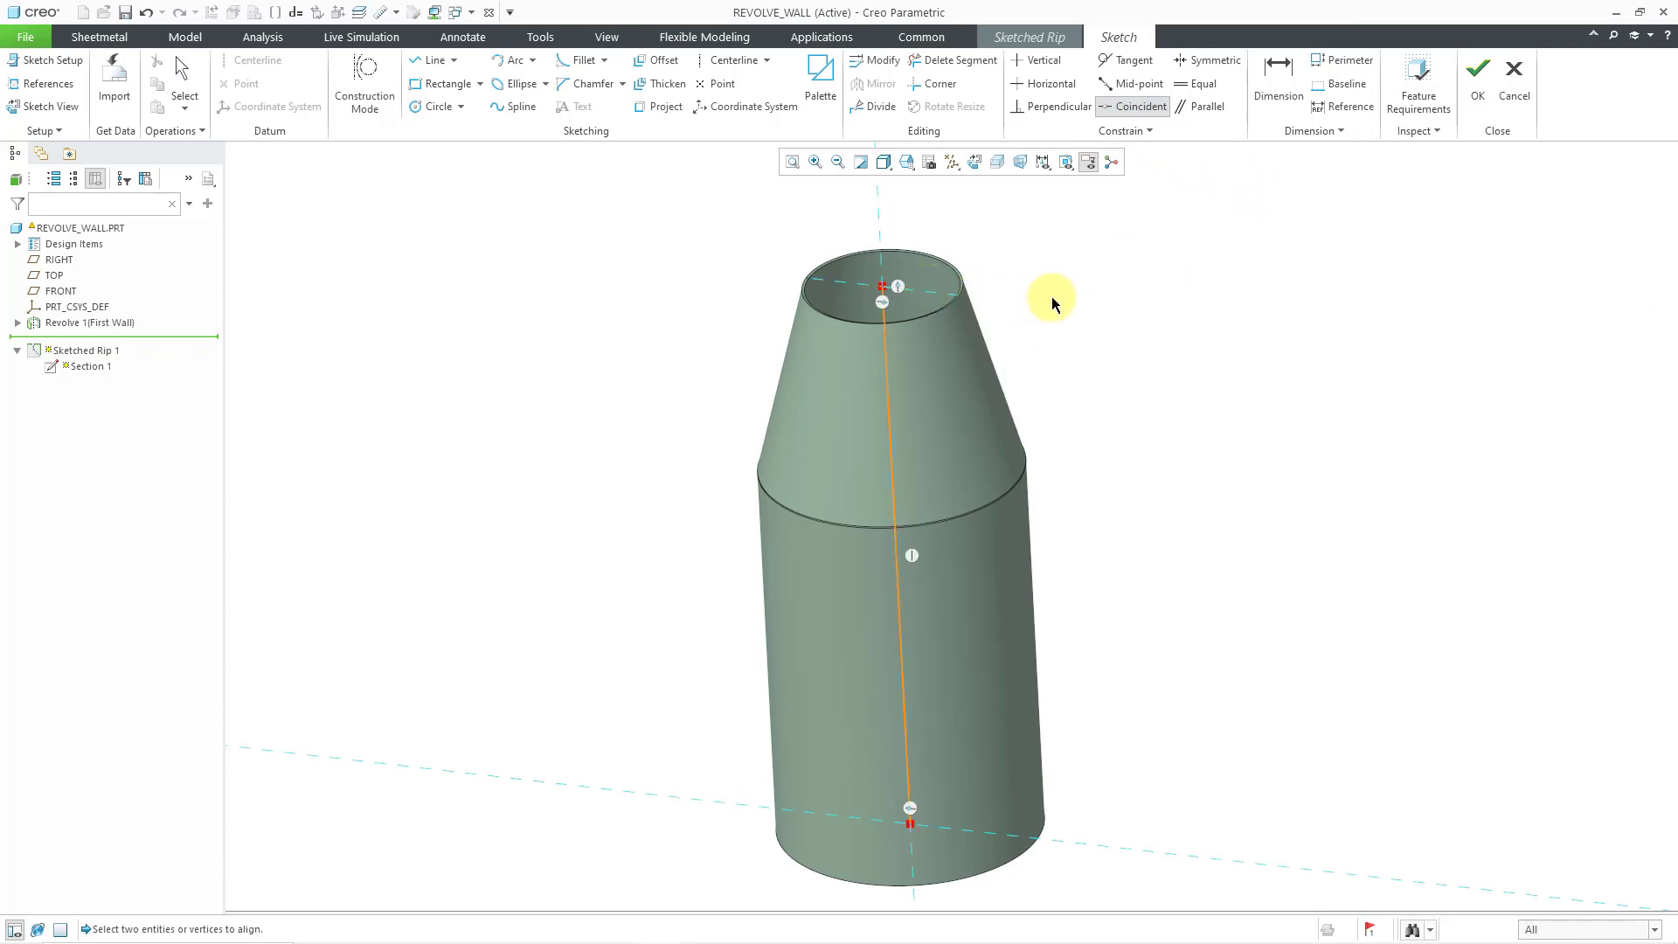
left_click(1477, 83)
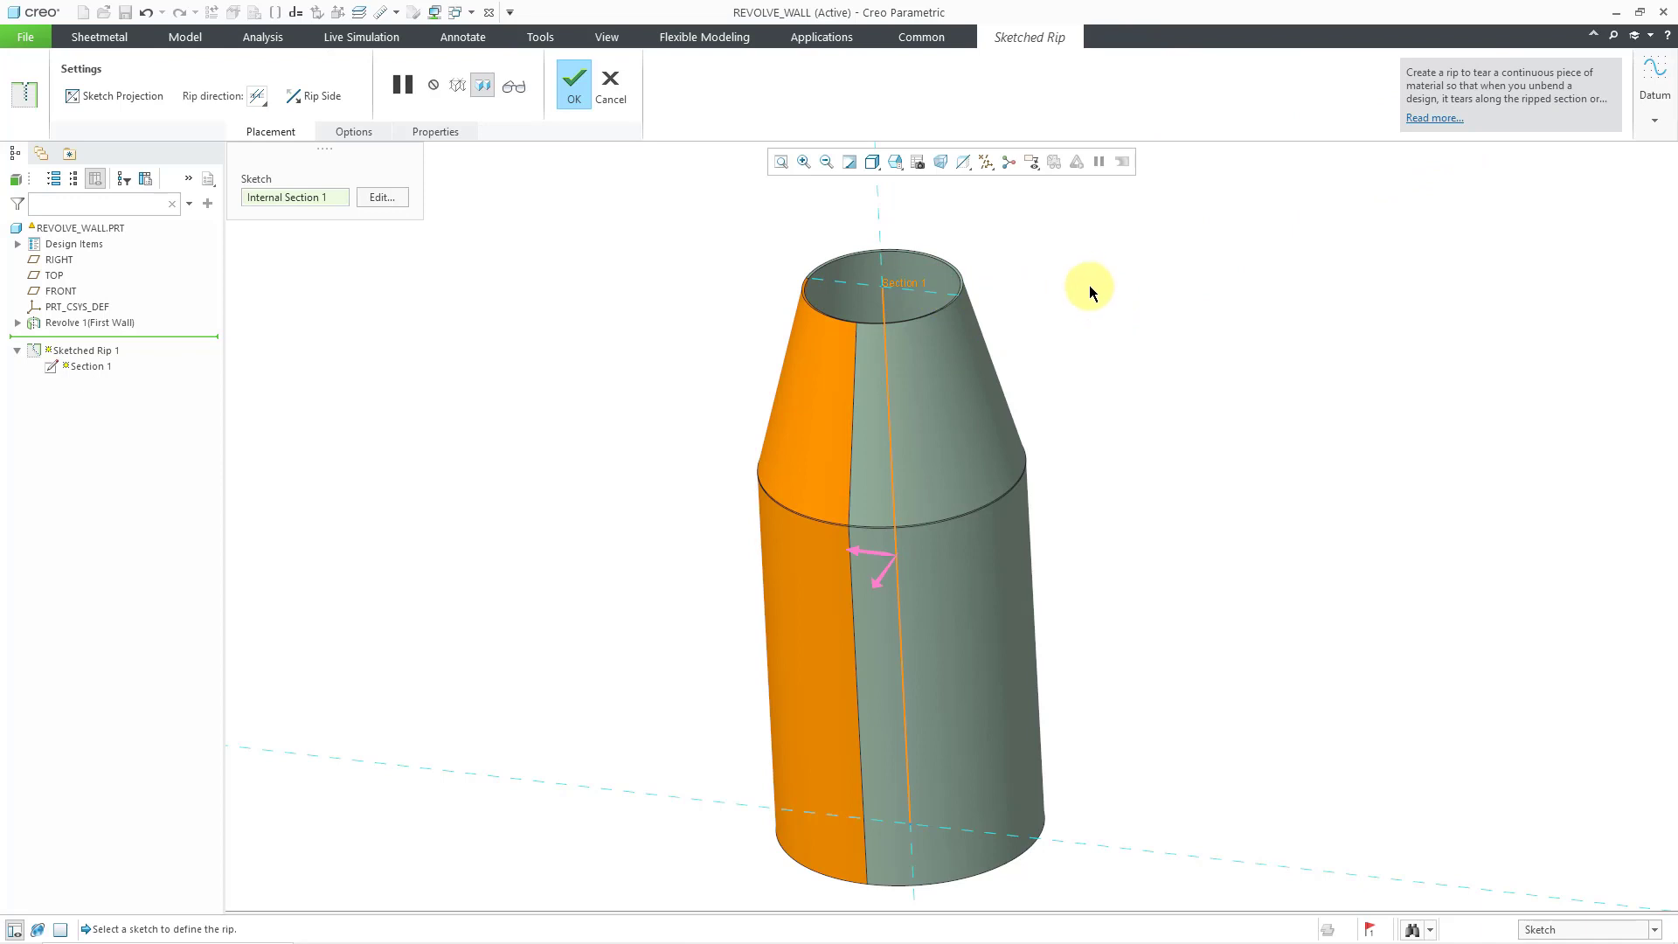
left_click(573, 85)
left_click(660, 290)
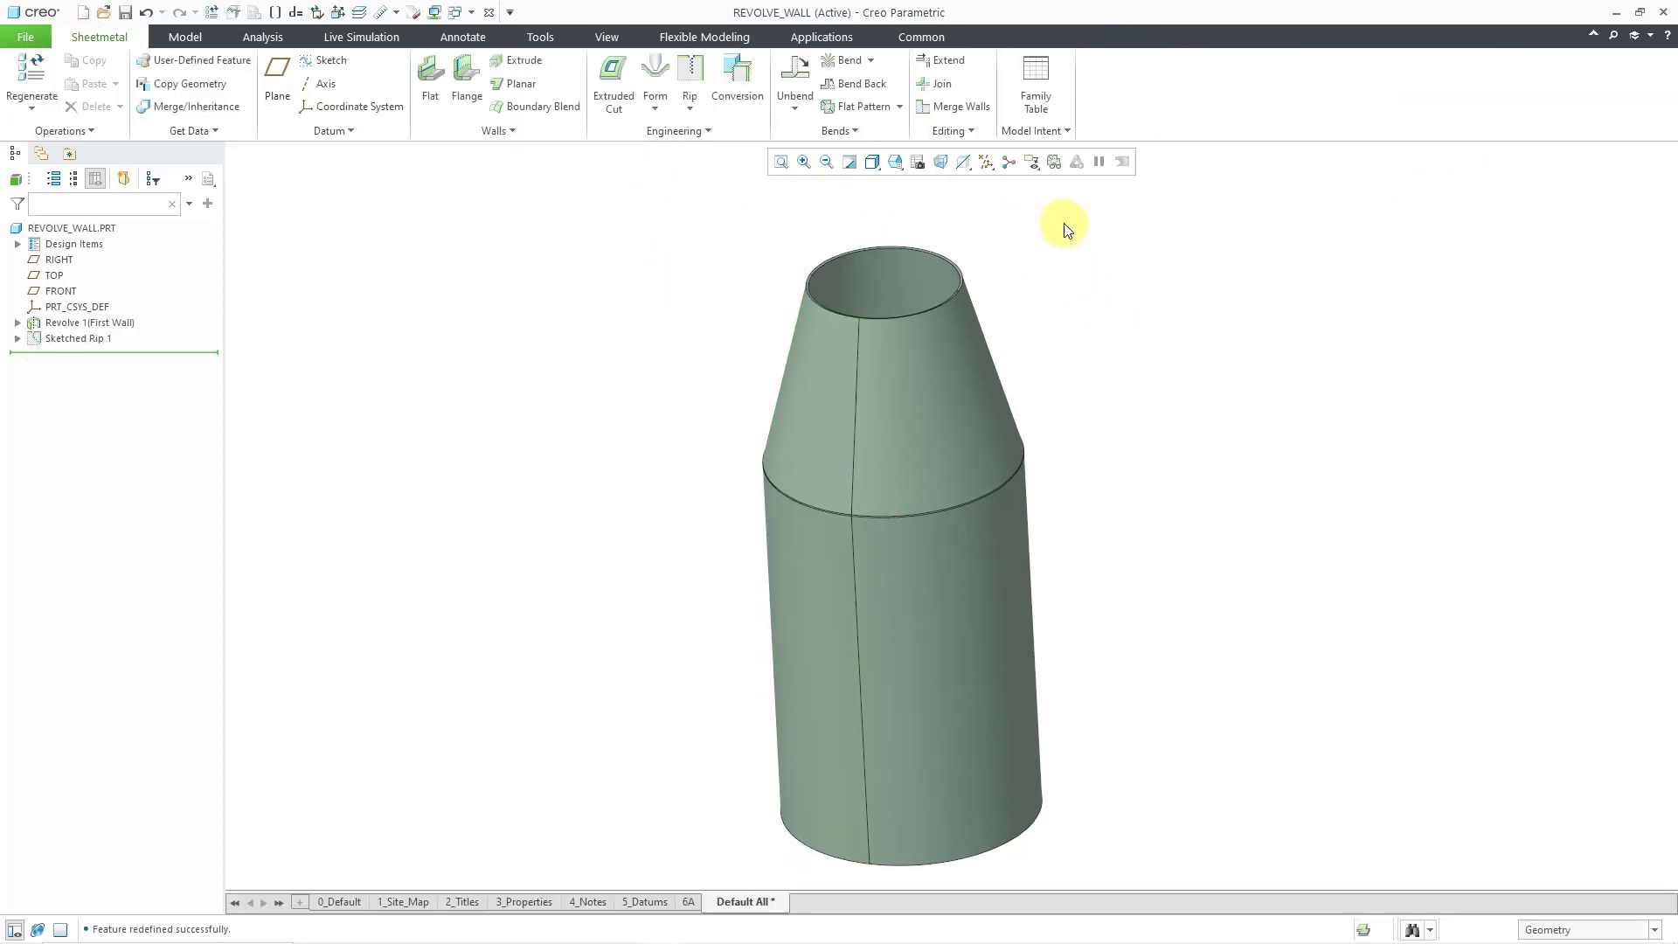
left_click(1053, 165)
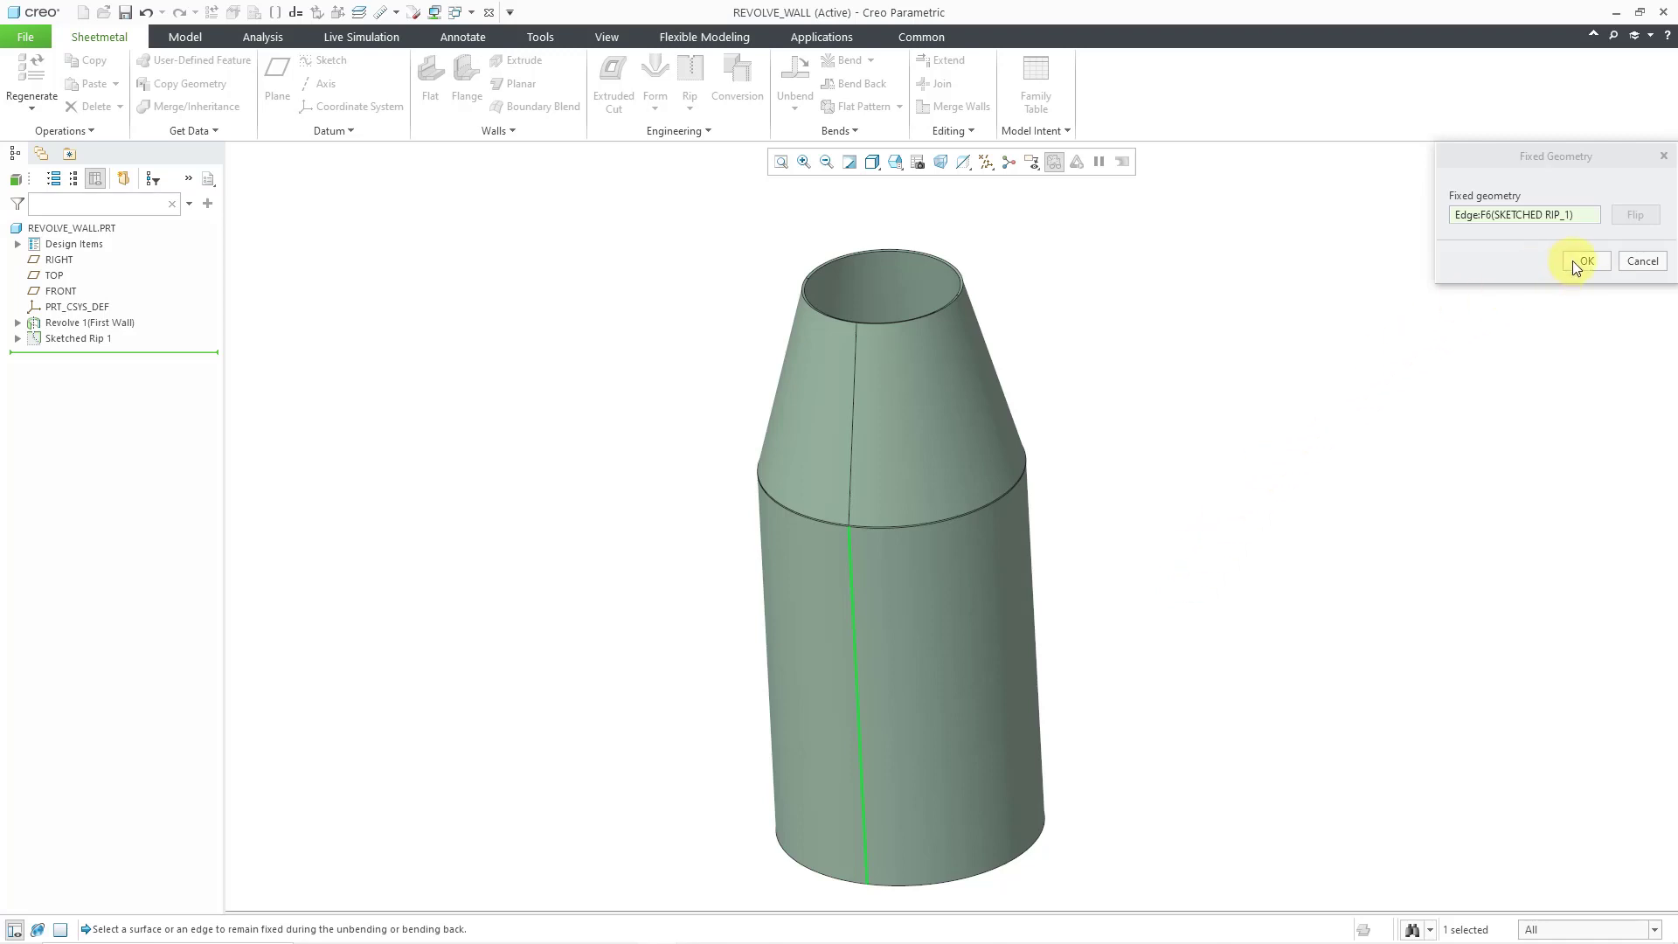
left_click(1586, 262)
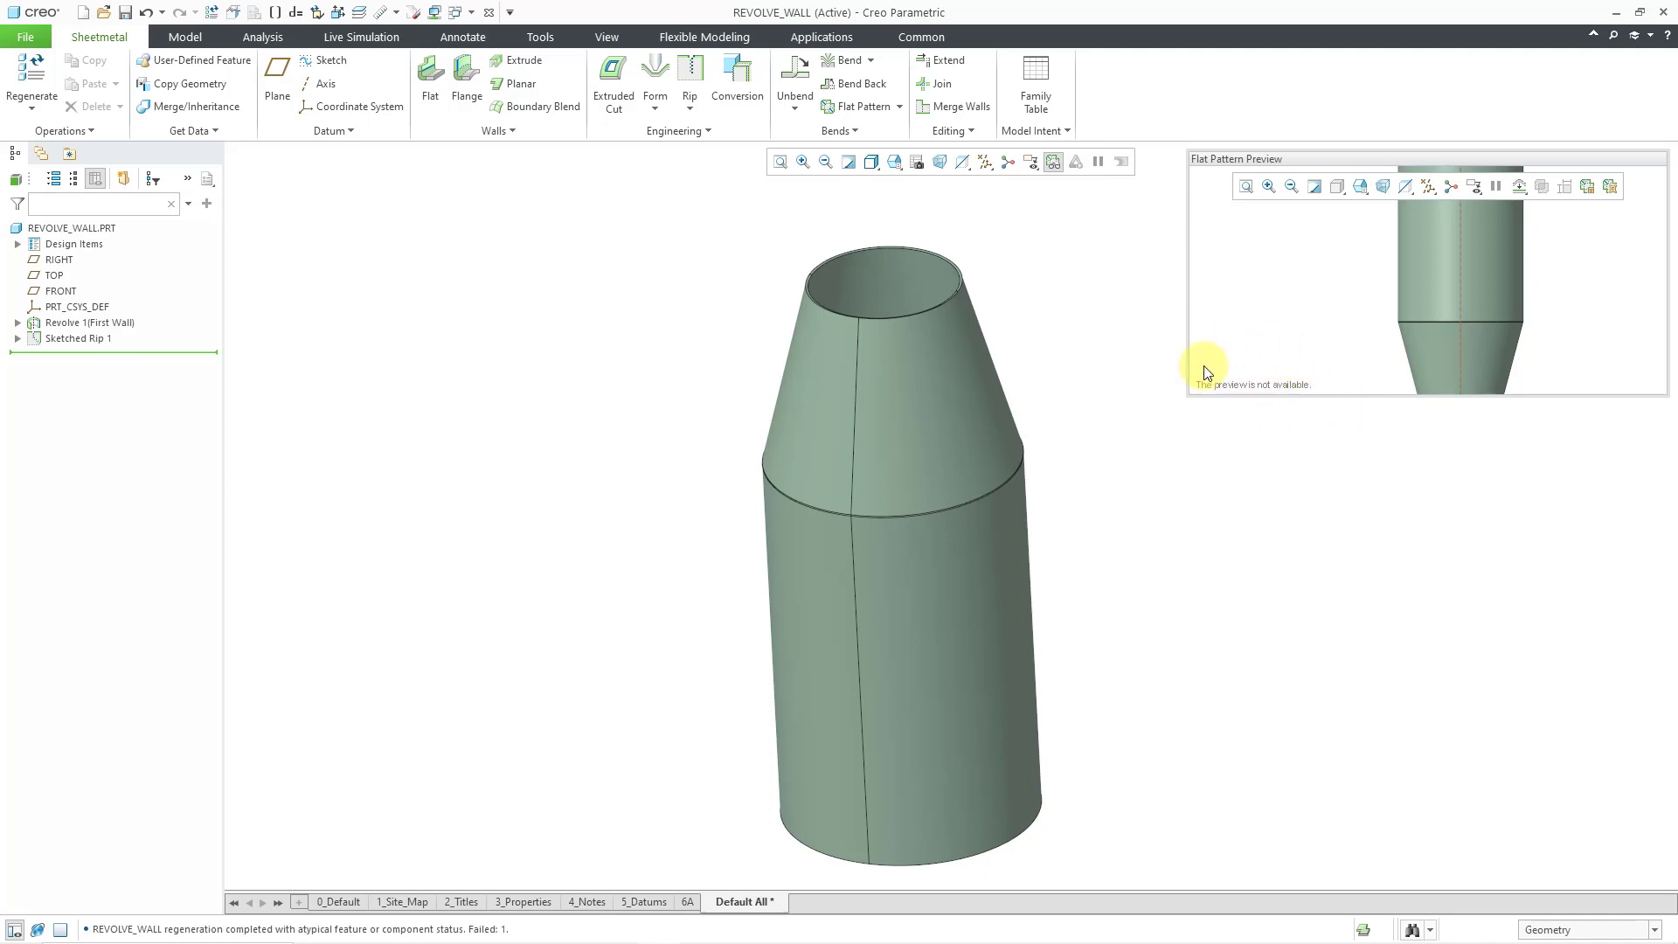
scroll(919, 417, "down", 2)
scroll(920, 417, "up", 2)
left_click(1053, 162)
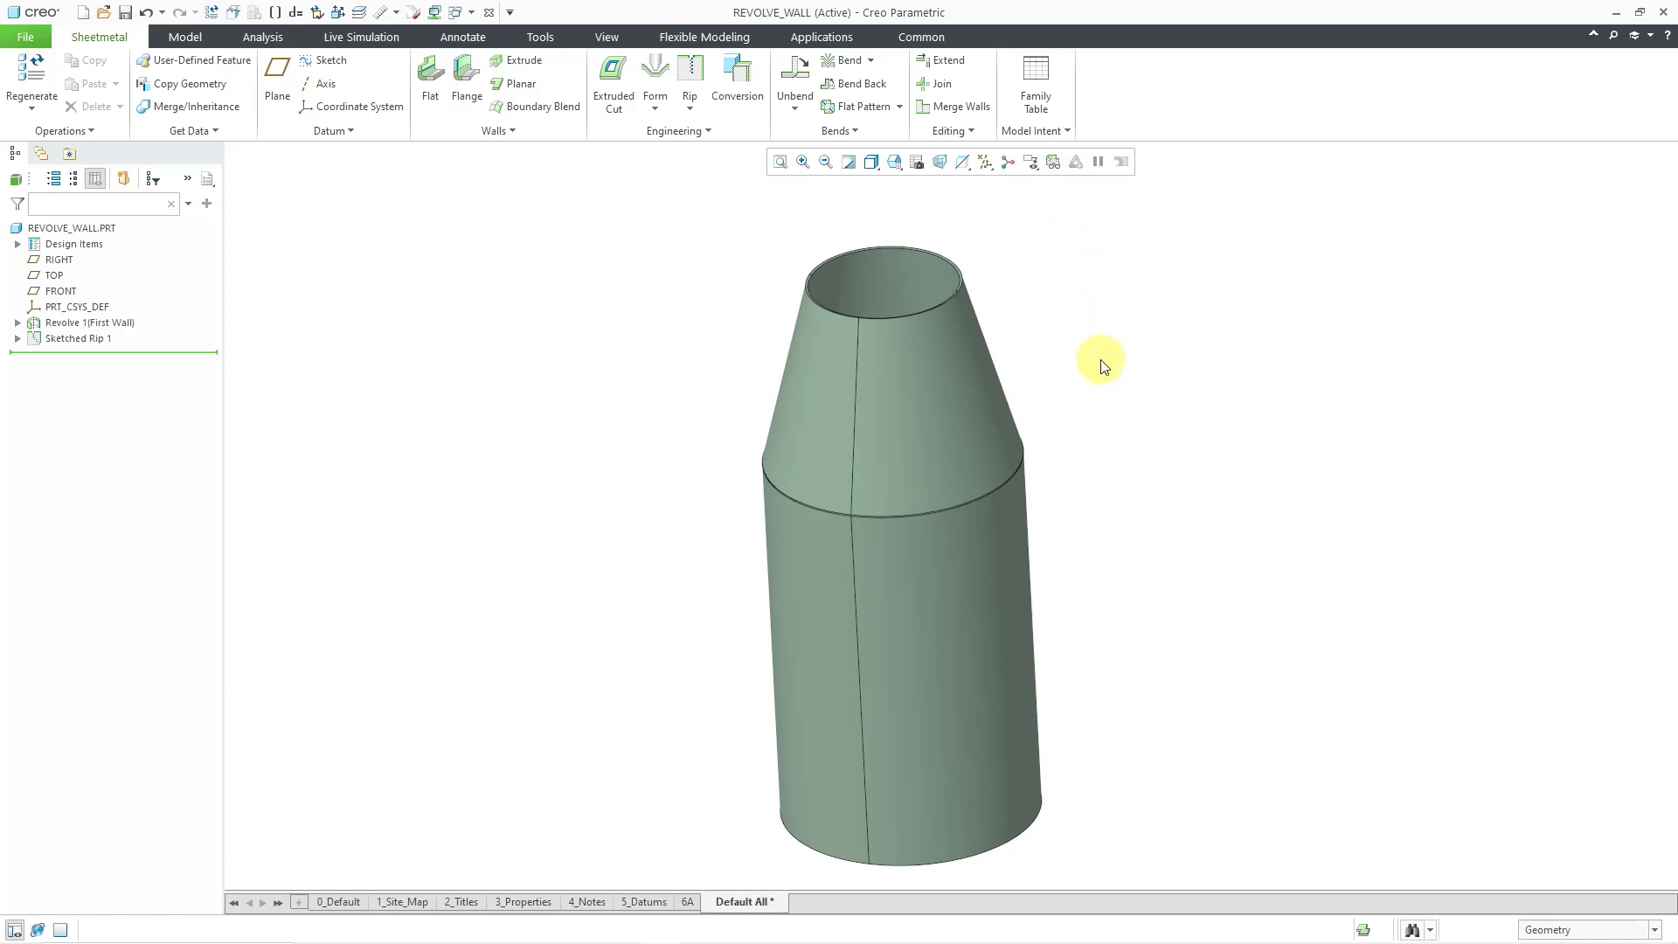